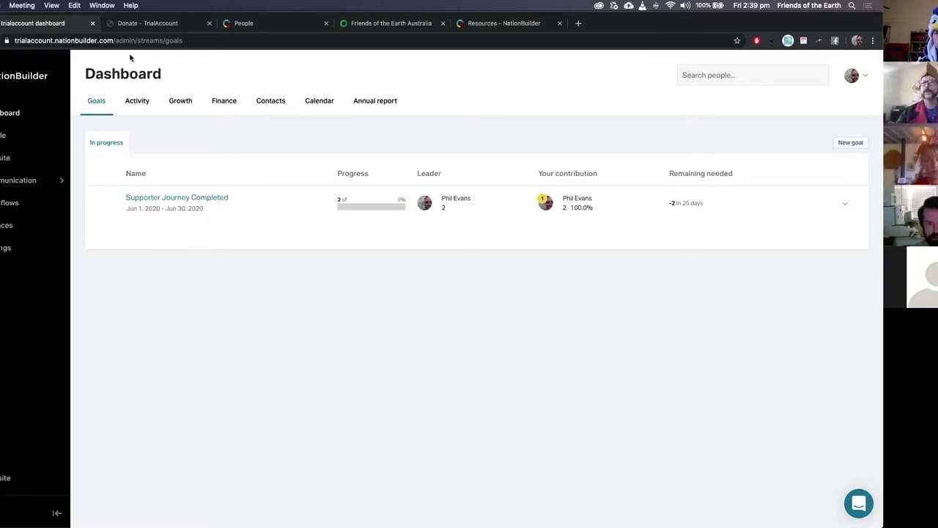
Step: Show the Dashboard's Activity feed and scroll through everyone's recent activity
click(140, 105)
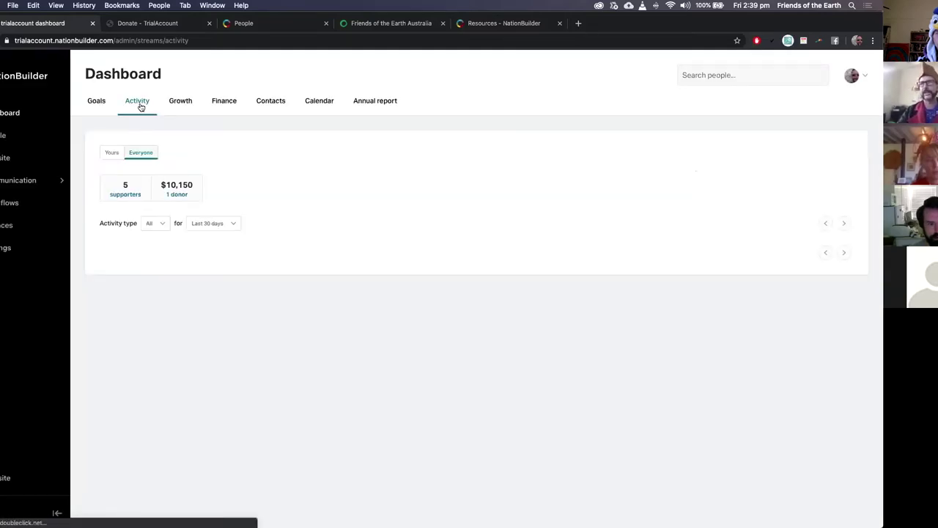
scroll(303, 234, down, 2)
scroll(303, 235, down, 8)
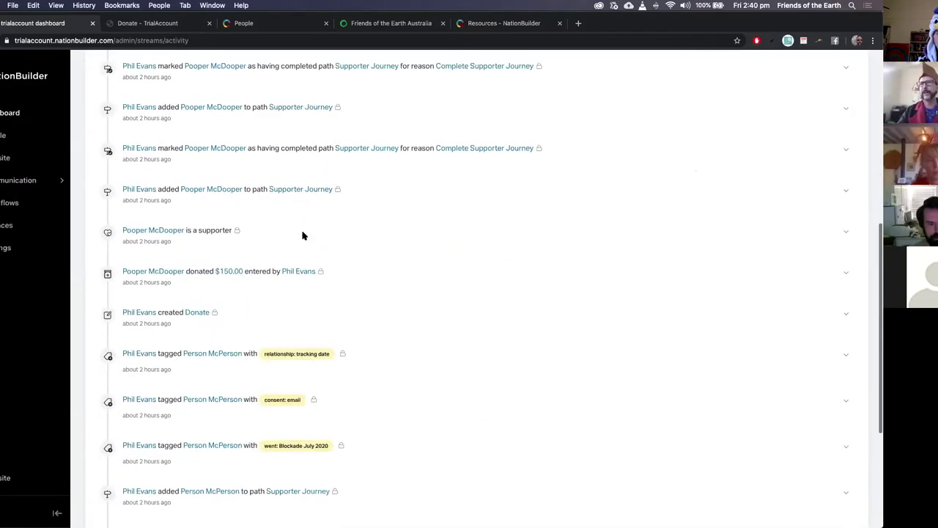
scroll(303, 236, up, 5)
scroll(304, 237, up, 5)
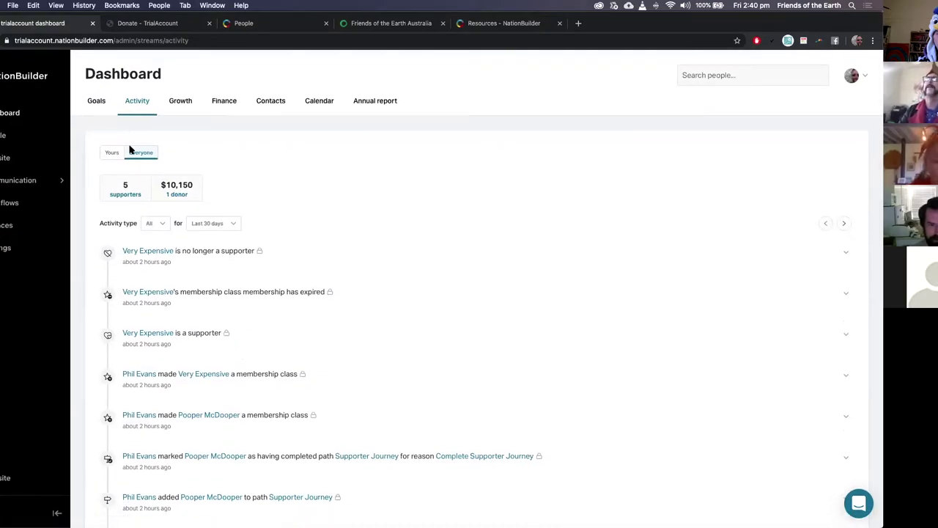
Step: Browse the Activity type filter options, leaving the filter unchanged
click(160, 224)
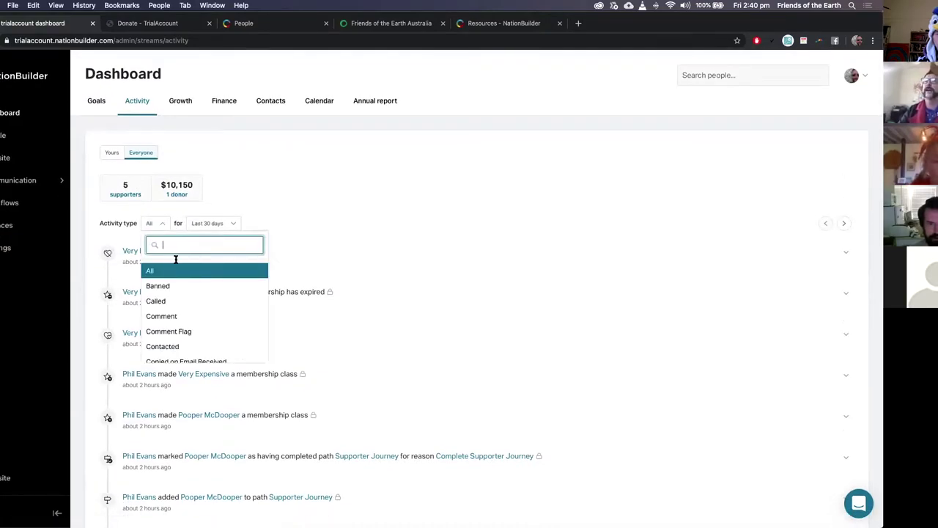
scroll(176, 329, down, 2)
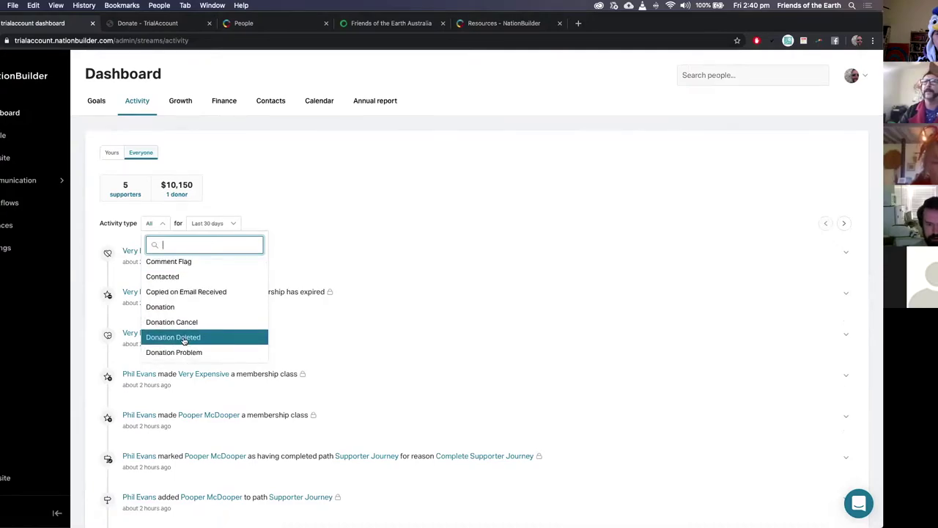
scroll(183, 341, down, 3)
scroll(182, 340, down, 5)
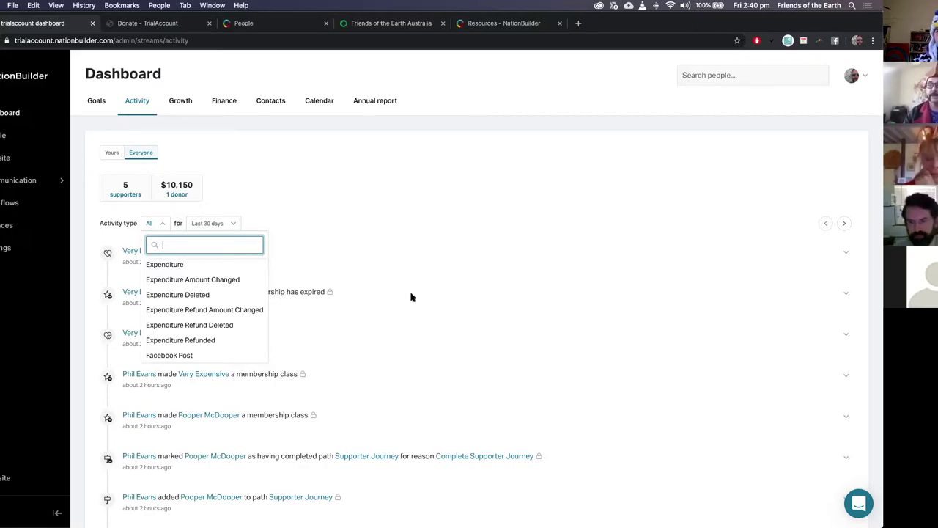
click(339, 225)
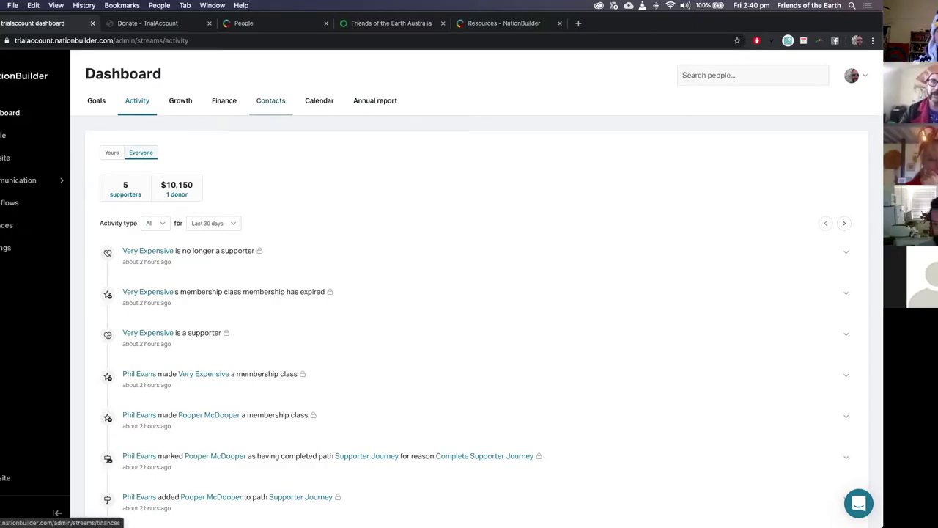
Step: Go to People and browse the 12 person cards with their tags, memberships and journey steps
click(3, 136)
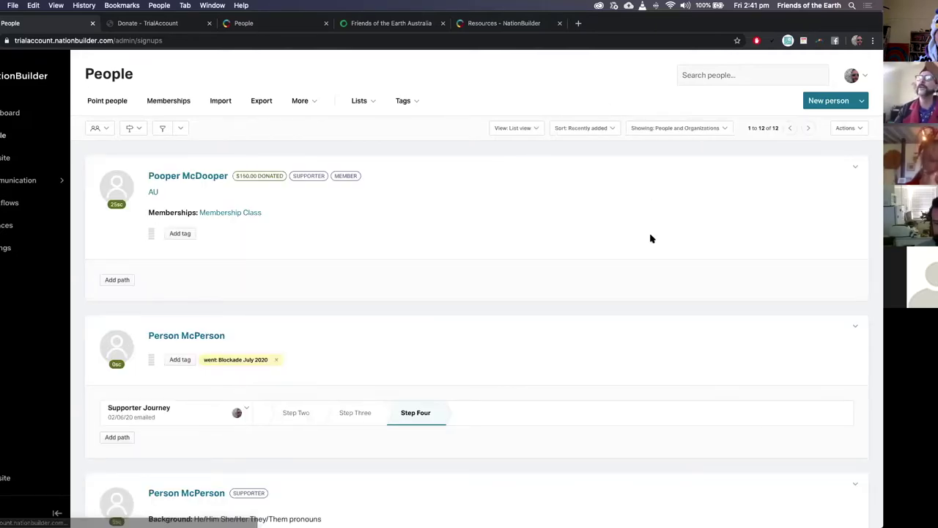
scroll(651, 238, down, 1)
scroll(651, 239, down, 3)
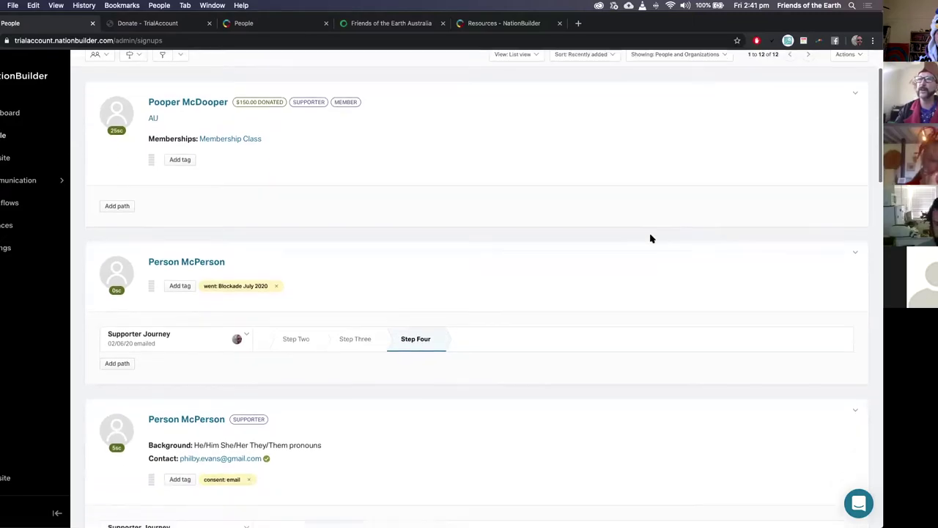
scroll(651, 238, down, 6)
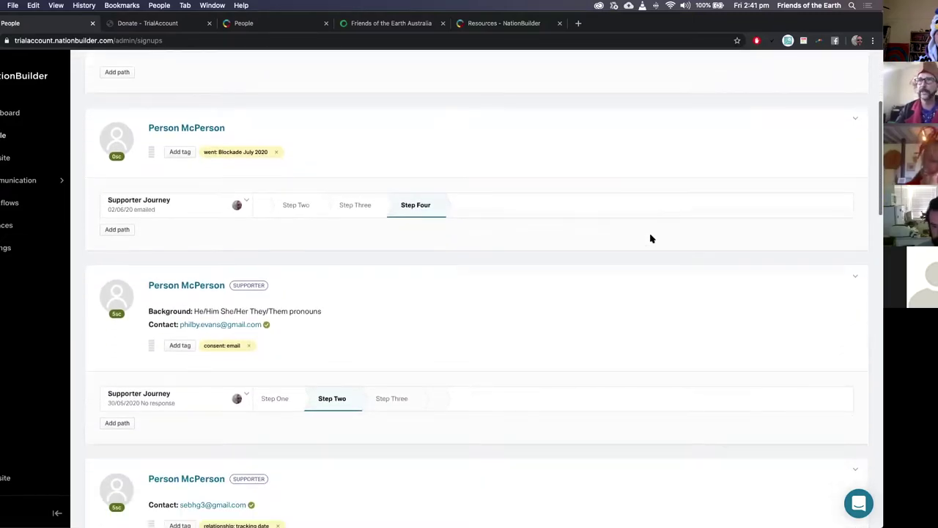
scroll(651, 238, down, 12)
scroll(651, 239, up, 8)
scroll(651, 238, up, 12)
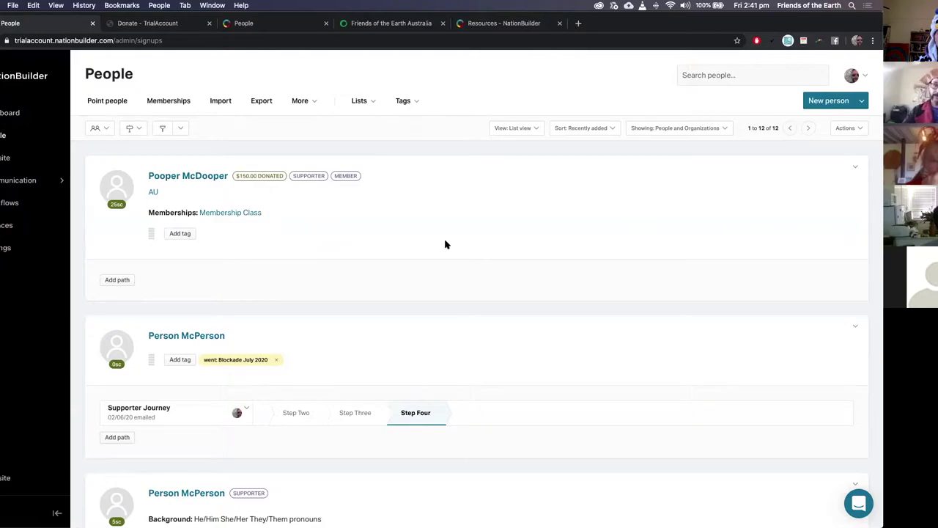
scroll(445, 244, down, 2)
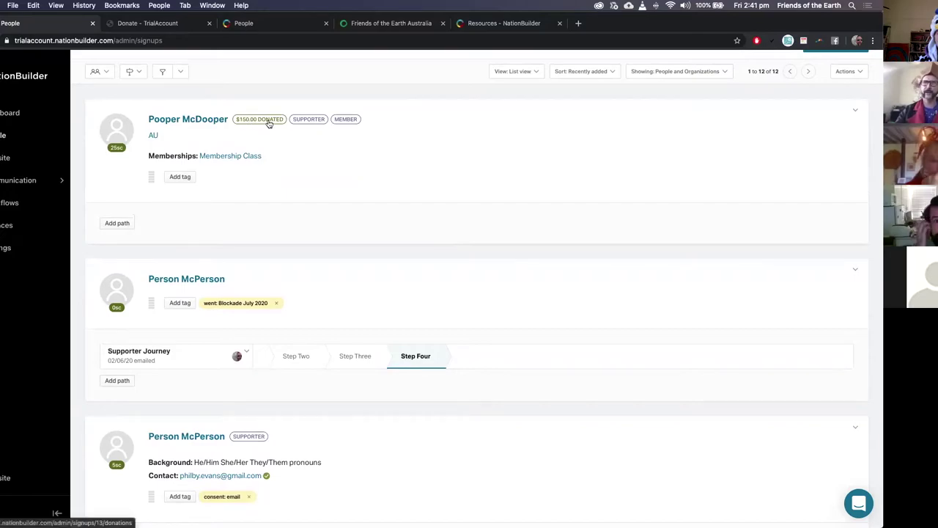
scroll(475, 233, down, 8)
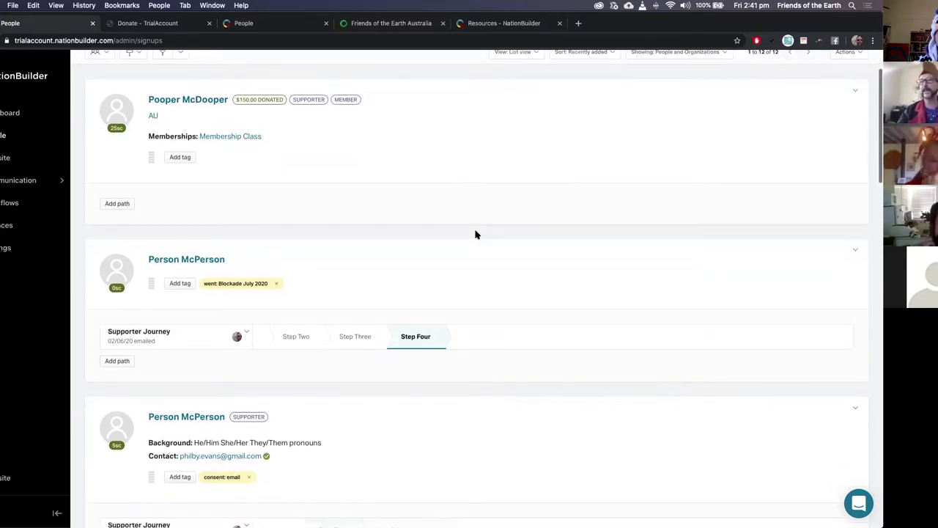
scroll(389, 131, up, 10)
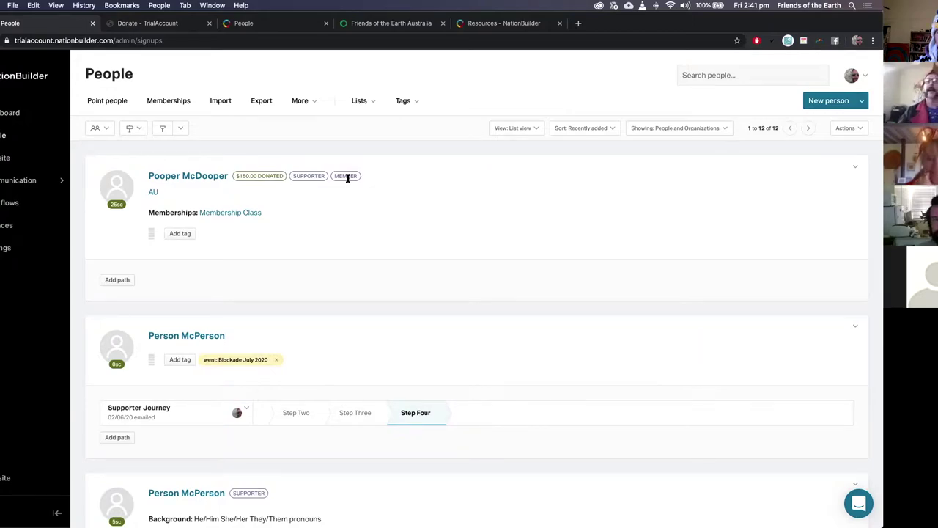
scroll(331, 279, down, 1)
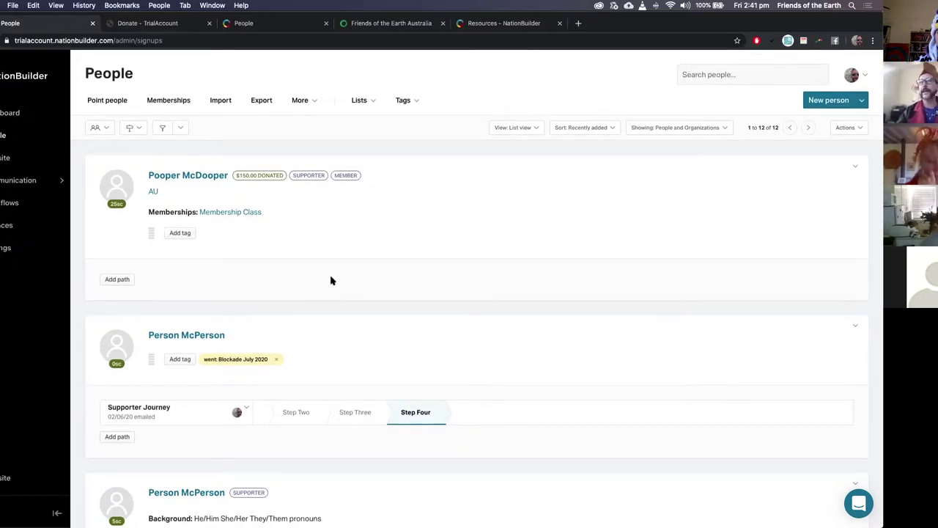
scroll(330, 278, down, 3)
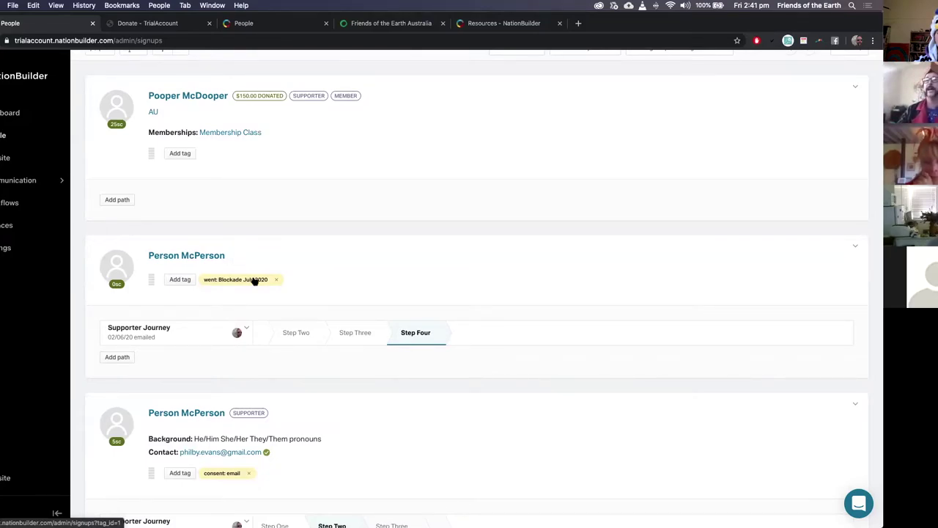
Step: List people tagged 'went: Blockade July 2020' and review the Matches and Saved filters options
click(253, 282)
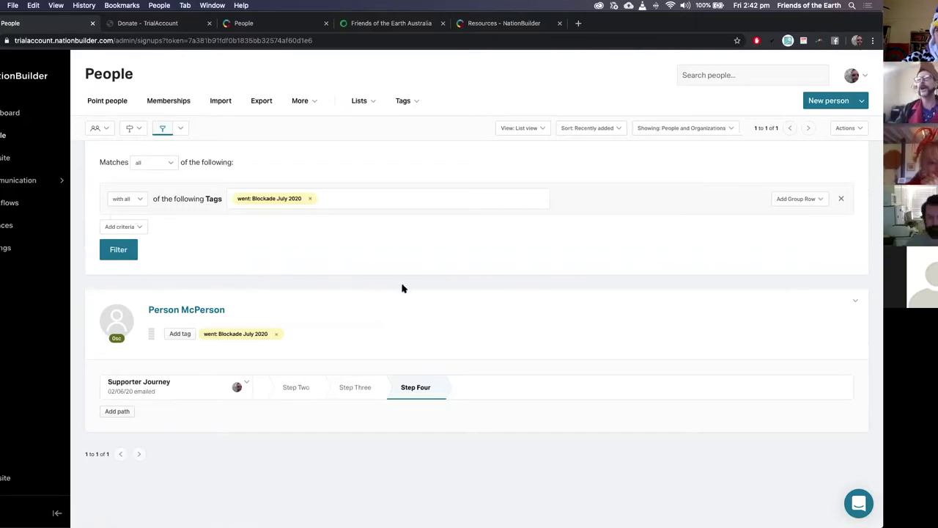
click(154, 164)
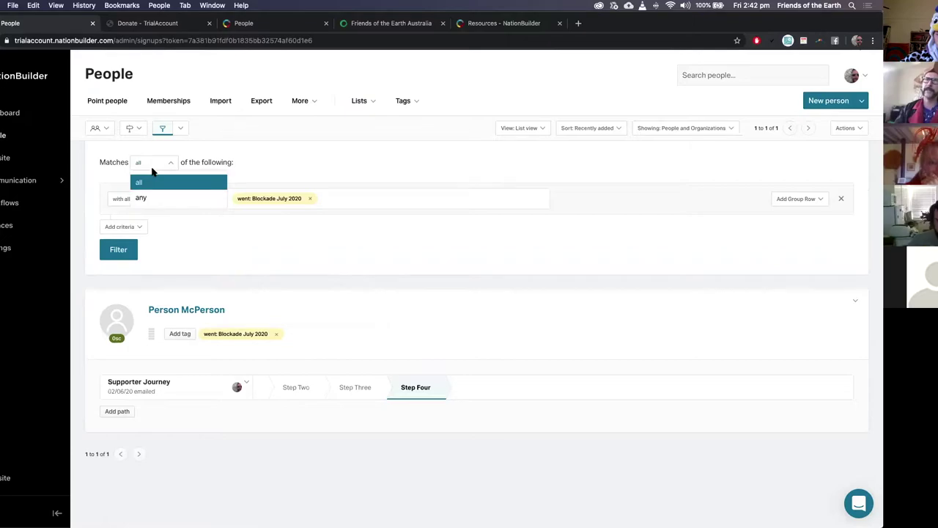
click(340, 161)
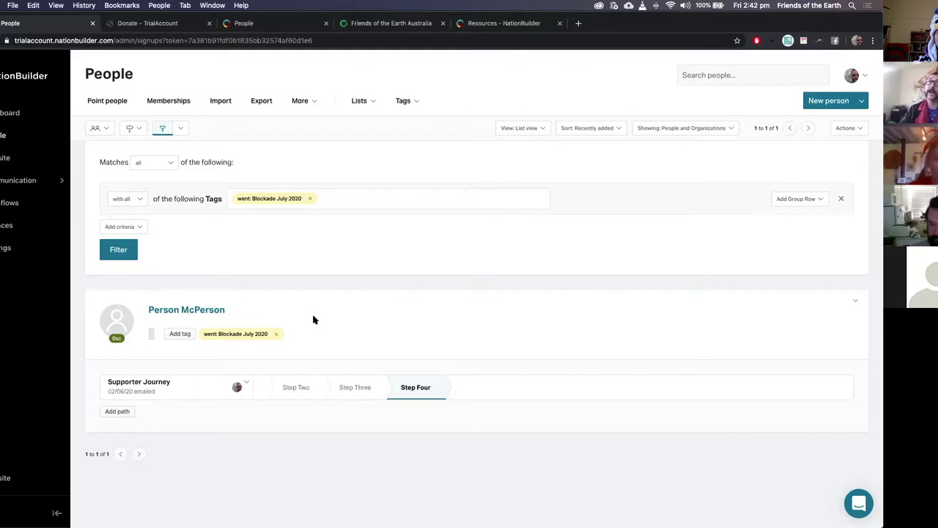
click(177, 130)
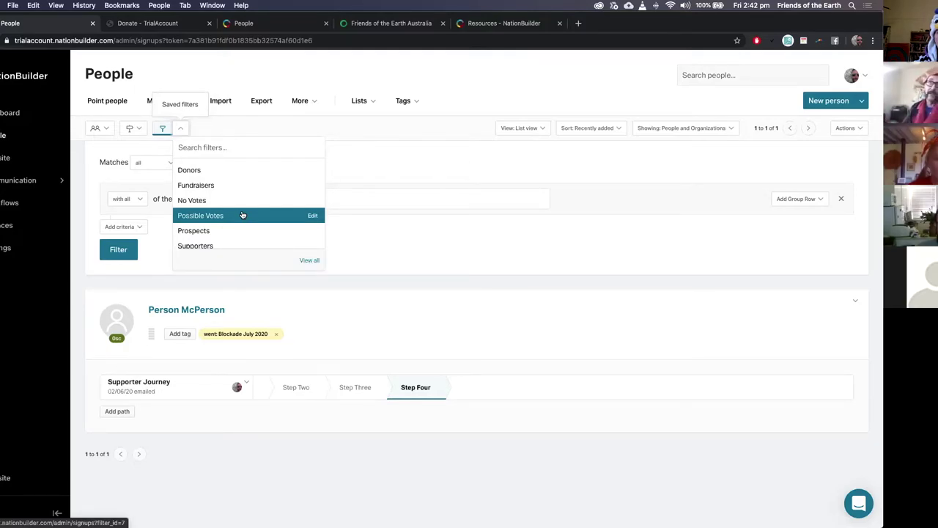
click(450, 185)
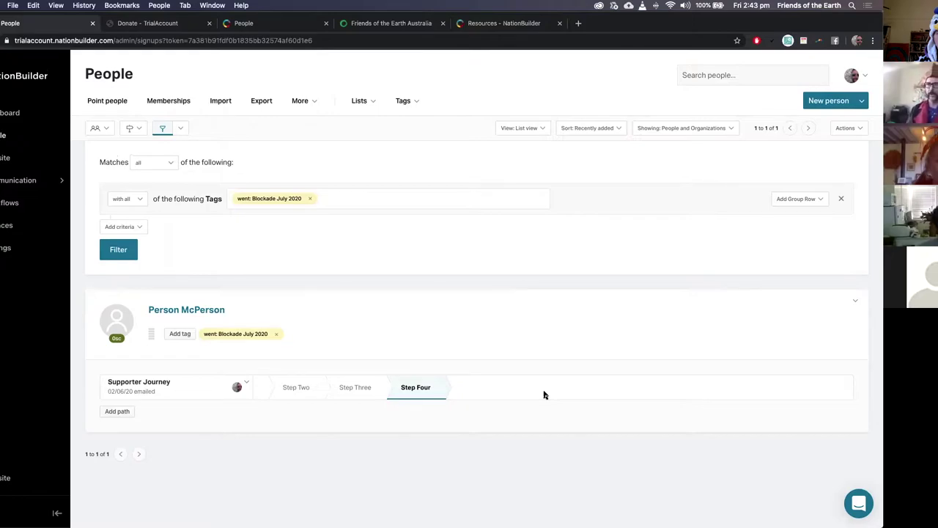
Step: Move the attendee back to Step Three and filter people by the Supporter Journey path
click(352, 387)
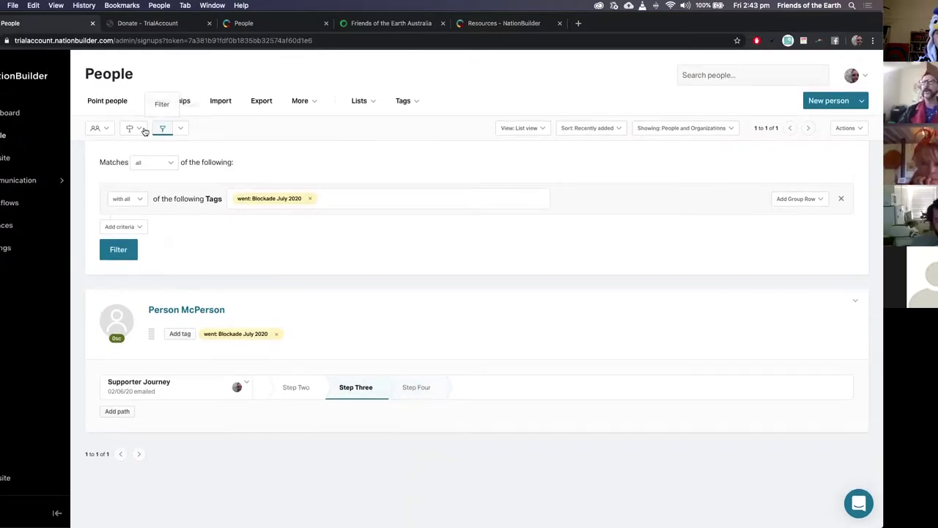
click(130, 128)
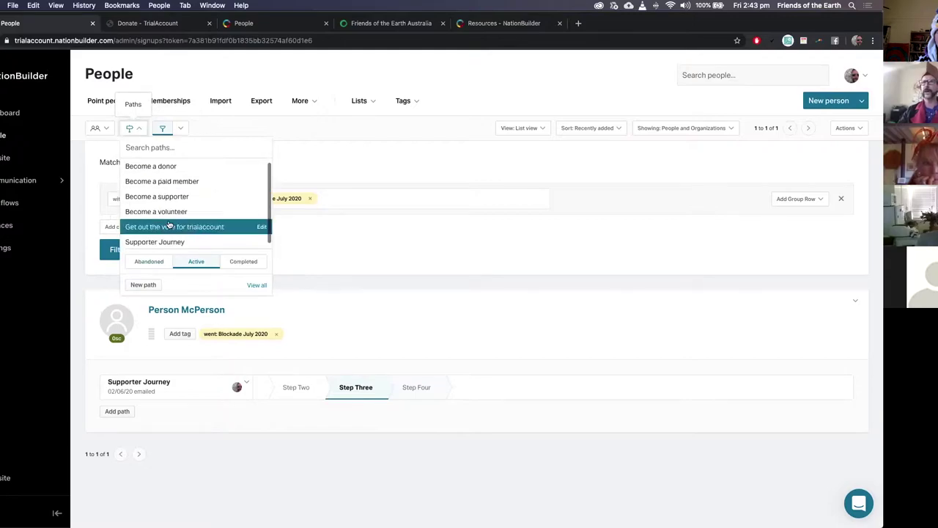
click(206, 238)
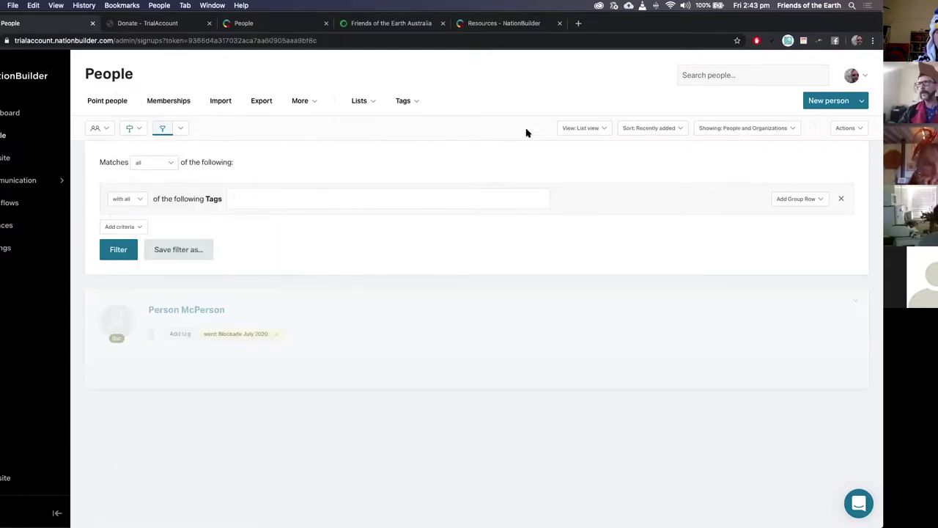
Step: Switch to Path view for the Supporter Journey board, then reload the unfiltered People list
click(544, 130)
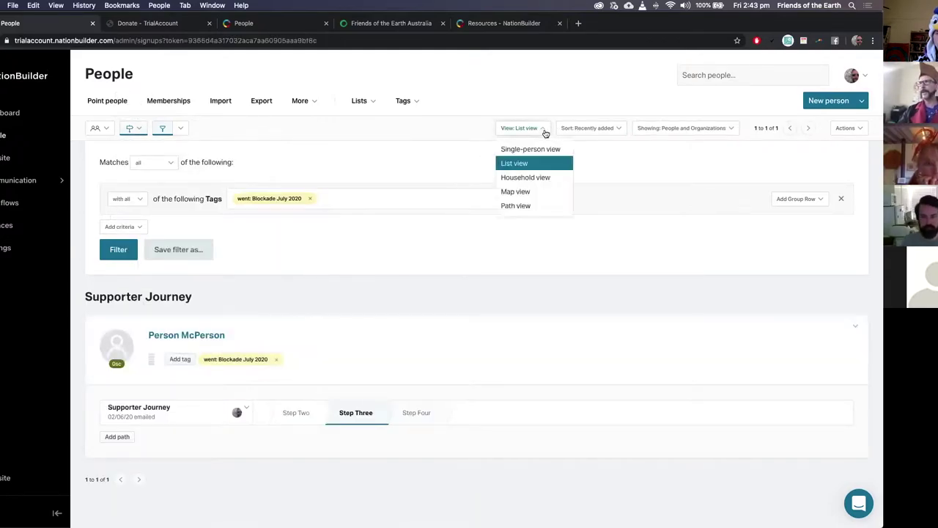
click(555, 204)
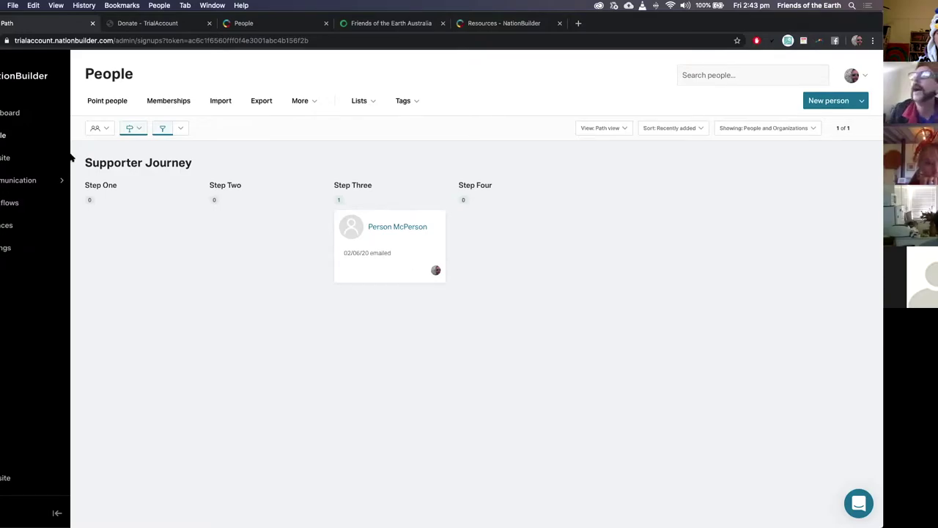
click(107, 101)
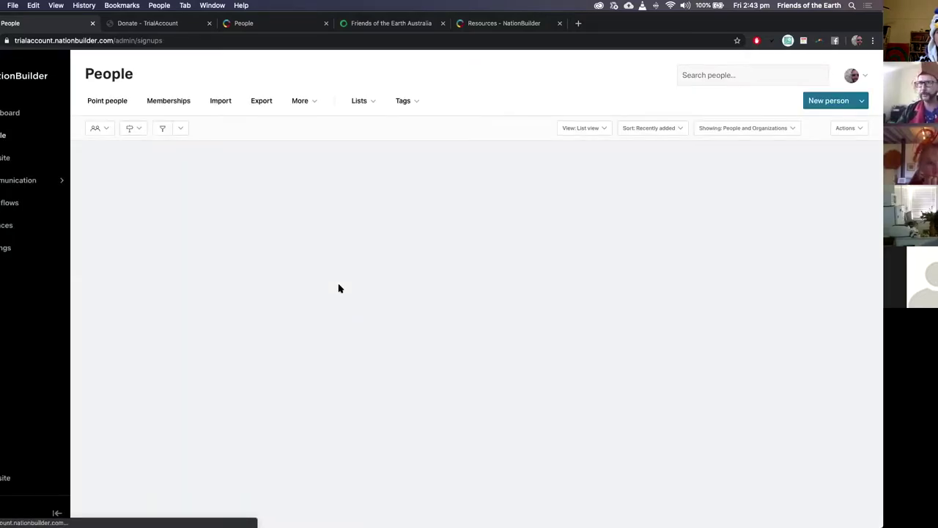
Step: Go to the account's Contacts and billing page from the avatar menu
scroll(338, 288, down, 7)
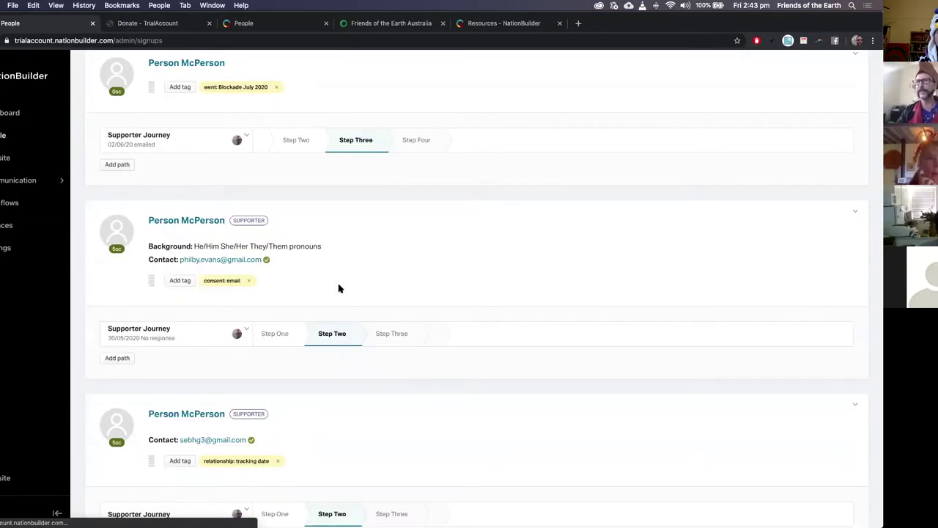
scroll(339, 288, down, 10)
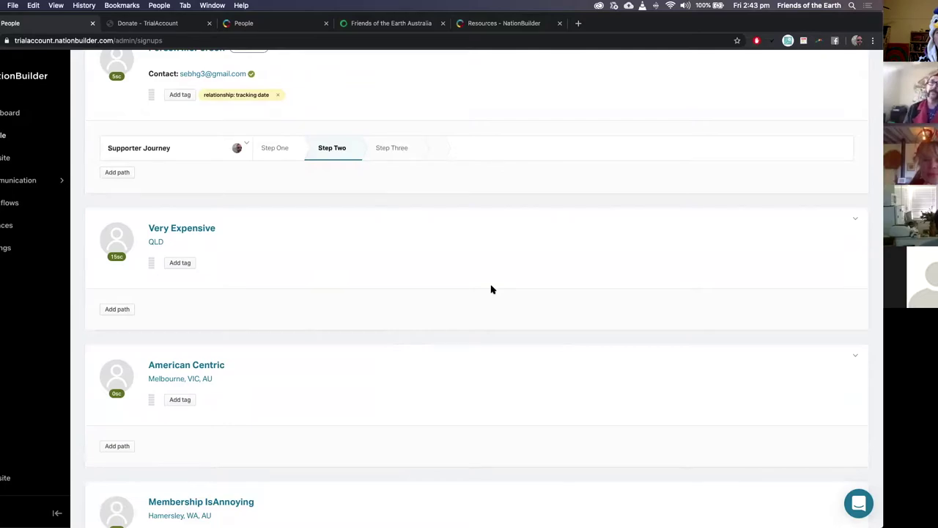
scroll(710, 207, up, 5)
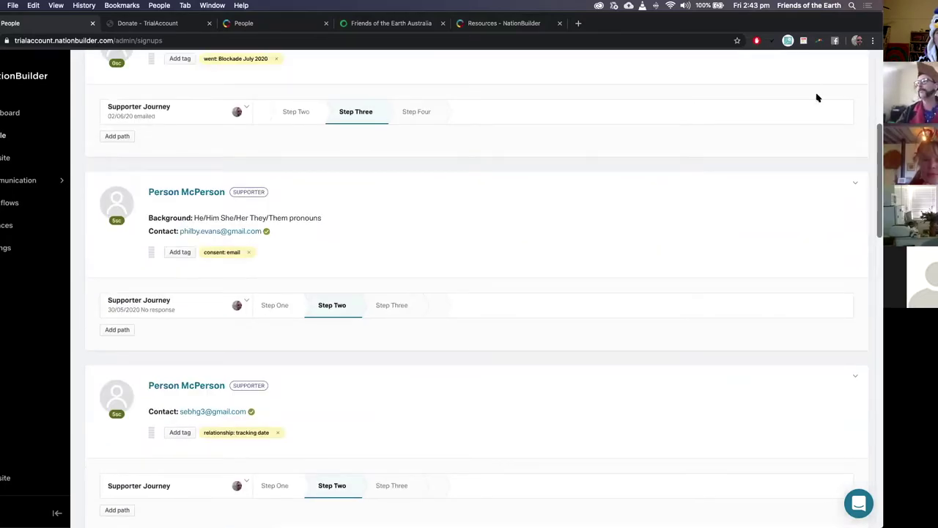
scroll(829, 102, up, 4)
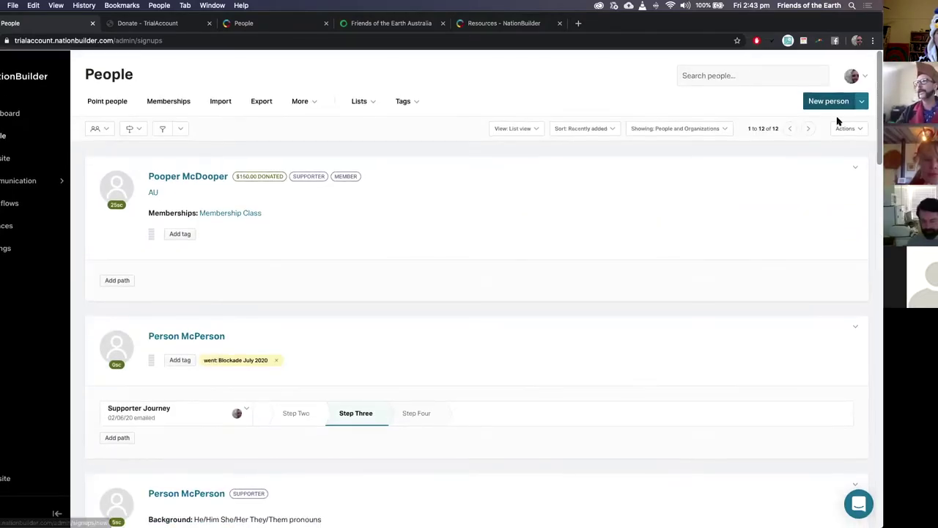
click(863, 77)
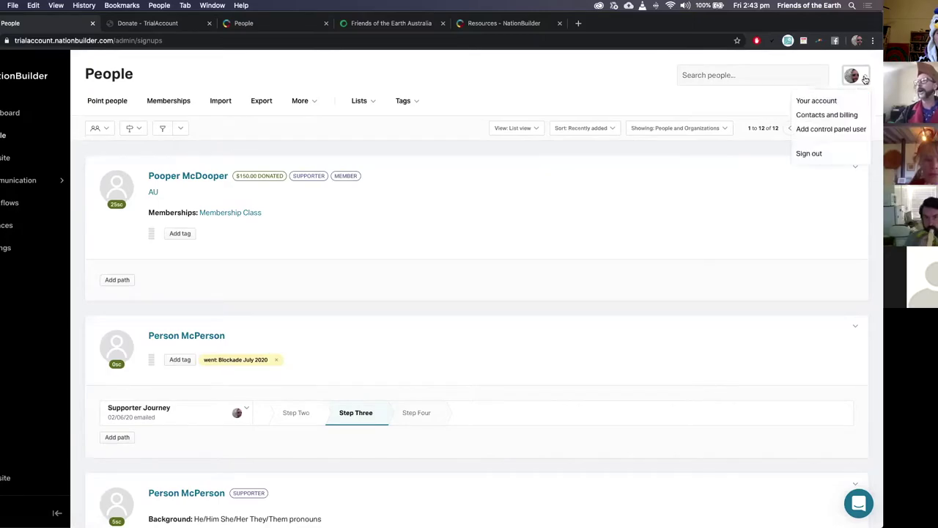
click(843, 116)
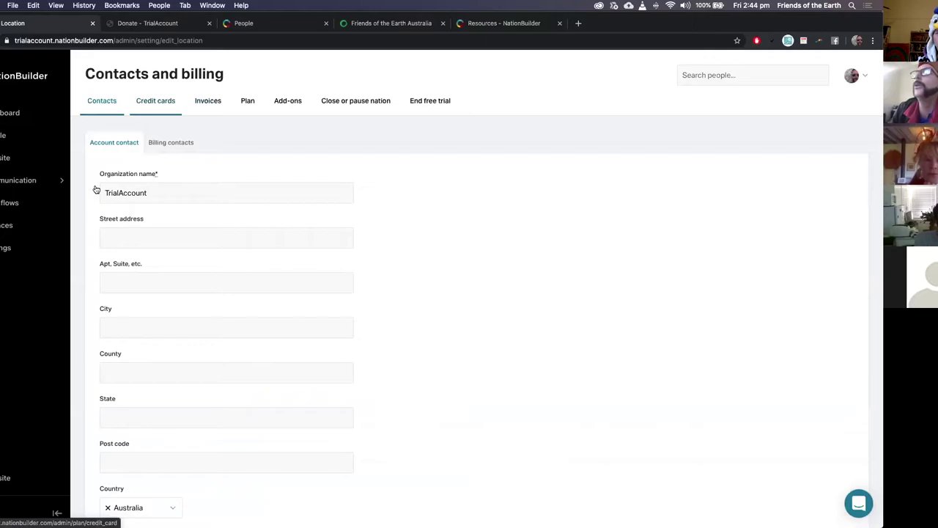
Step: Show the Plan tab with the Team Plan trial at $239.00 USD per month
click(246, 103)
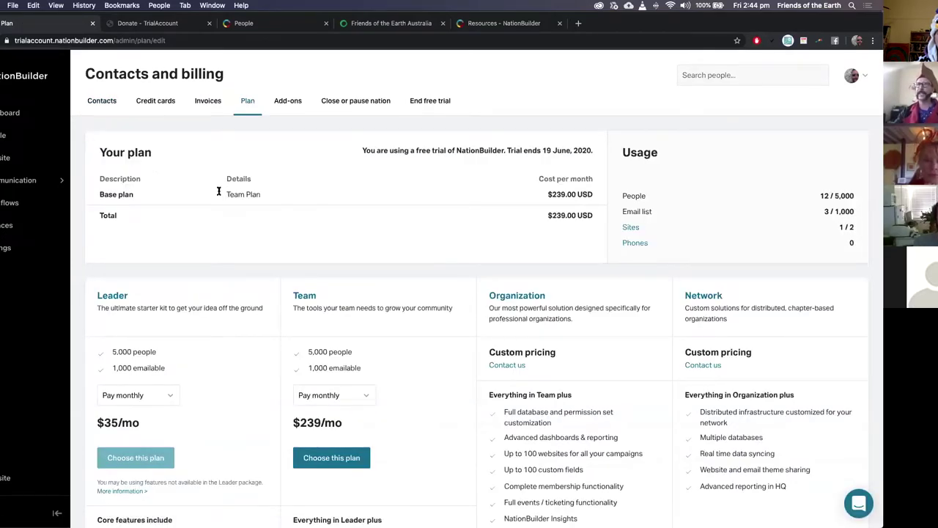
drag(546, 194, 595, 197)
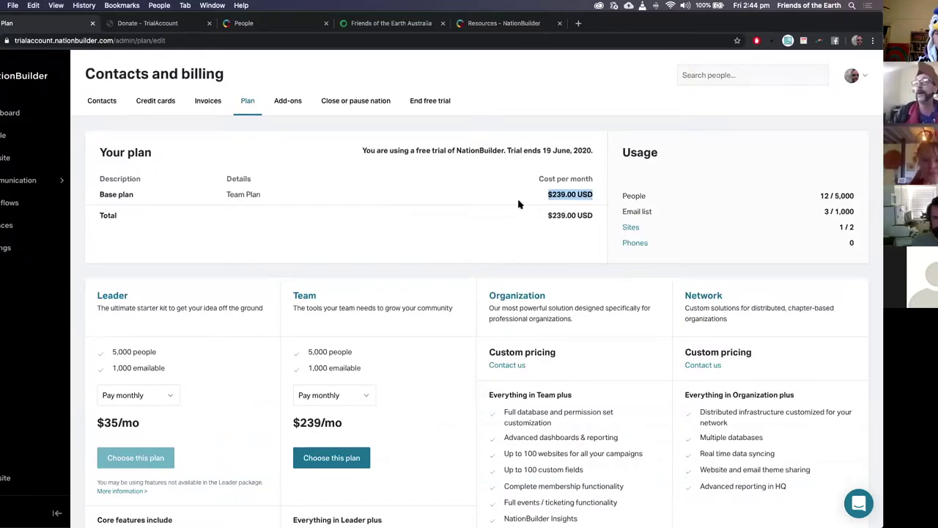
scroll(162, 403, down, 1)
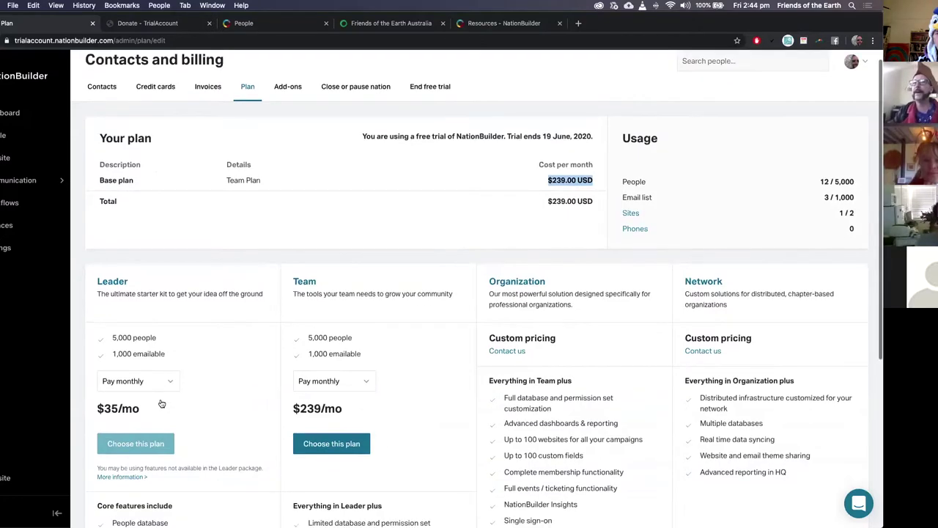
scroll(162, 403, down, 3)
drag(94, 288, 149, 292)
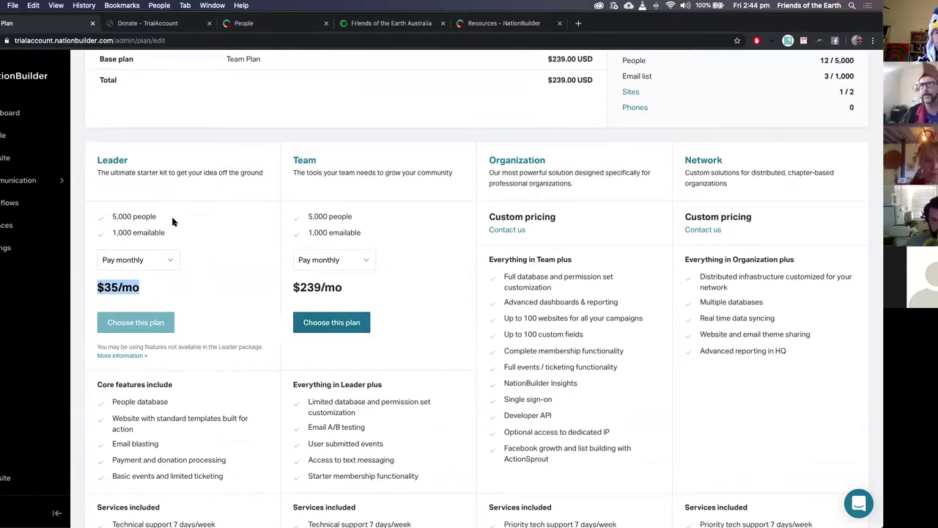
click(156, 259)
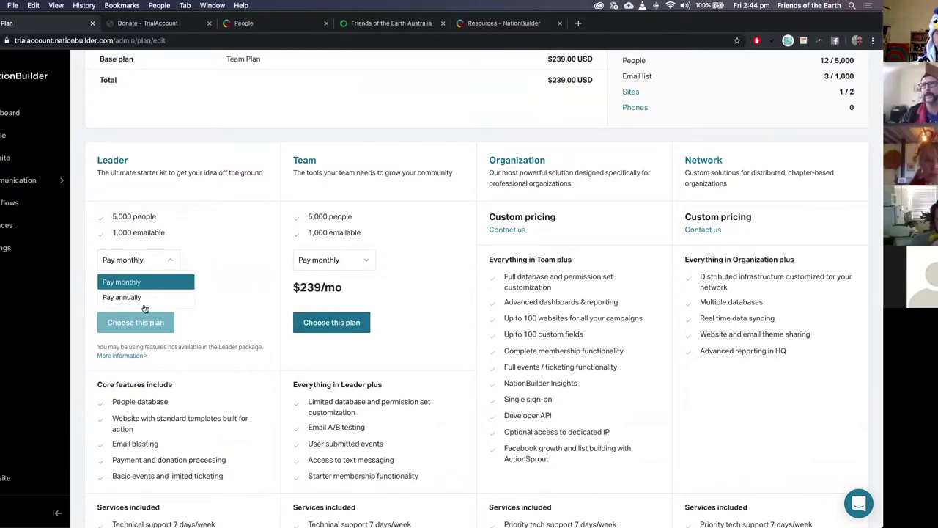
click(225, 250)
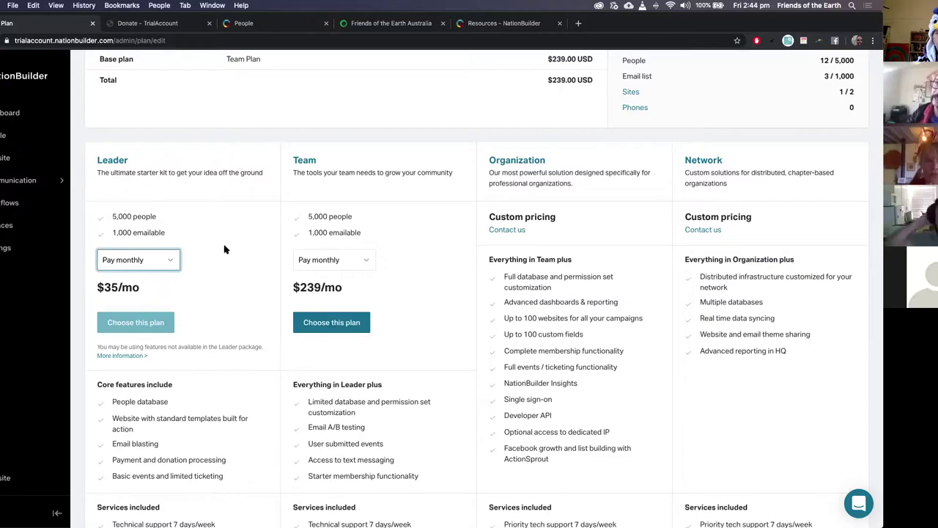
scroll(225, 250, down, 5)
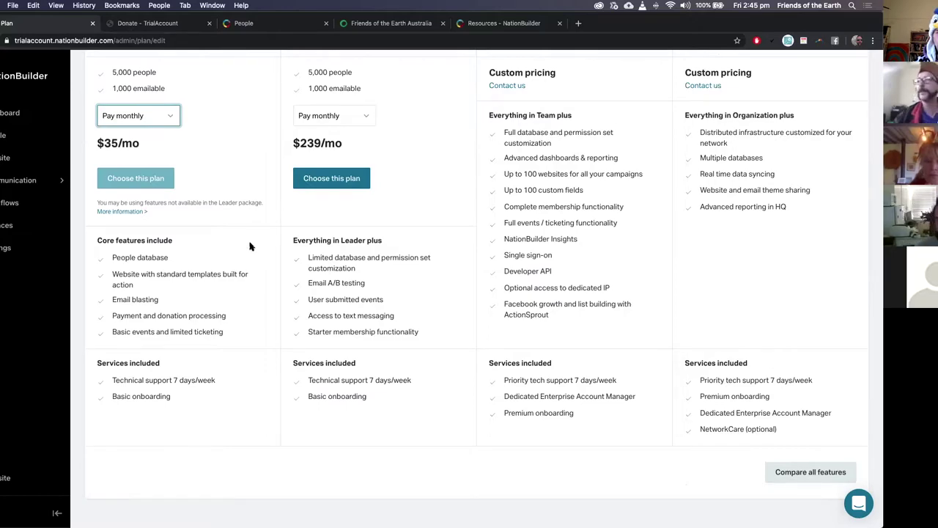
scroll(567, 230, up, 4)
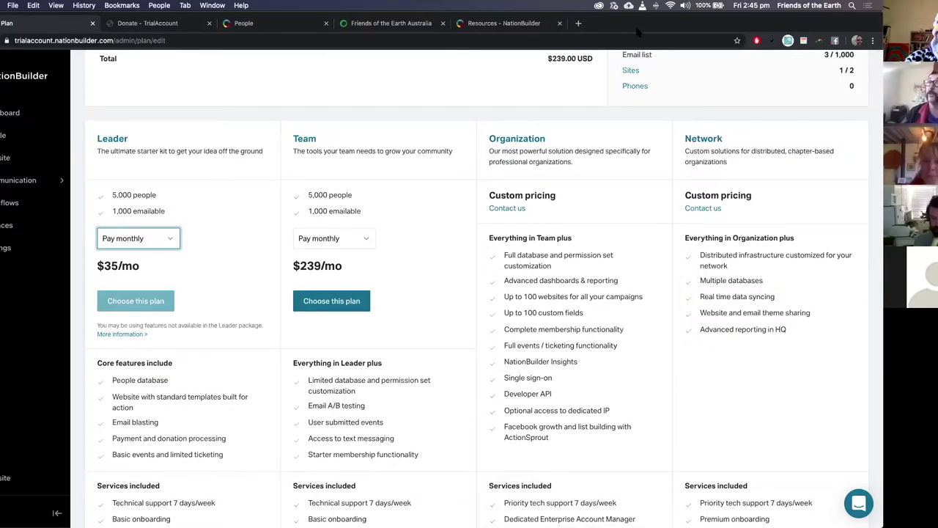
click(3, 140)
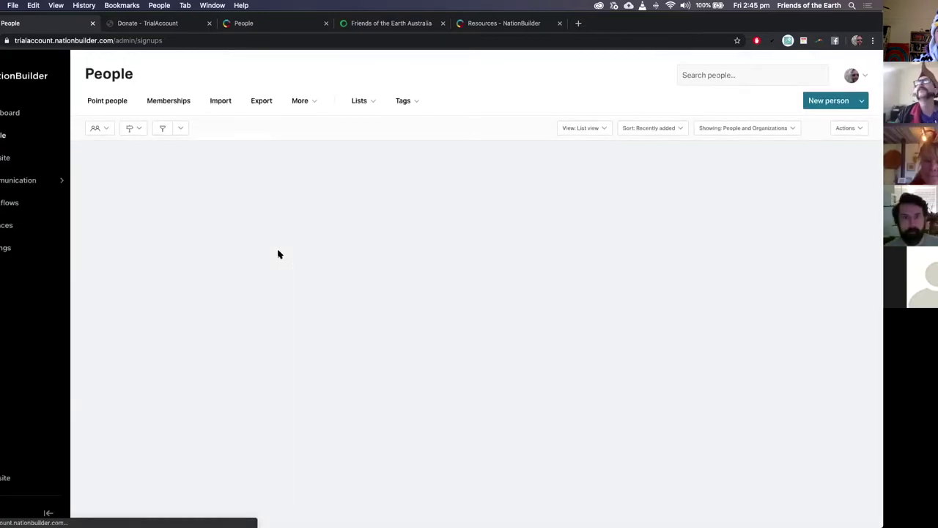
scroll(278, 254, down, 5)
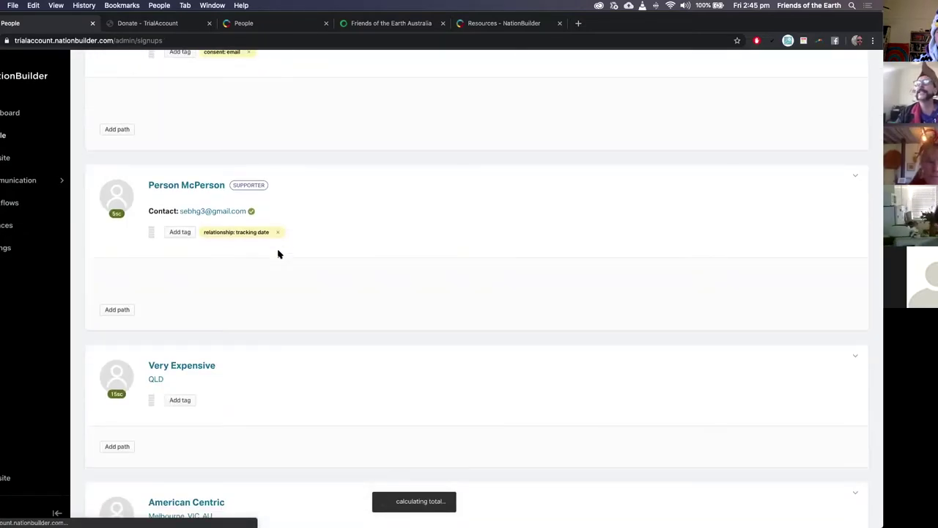
scroll(278, 254, down, 4)
scroll(278, 255, up, 1)
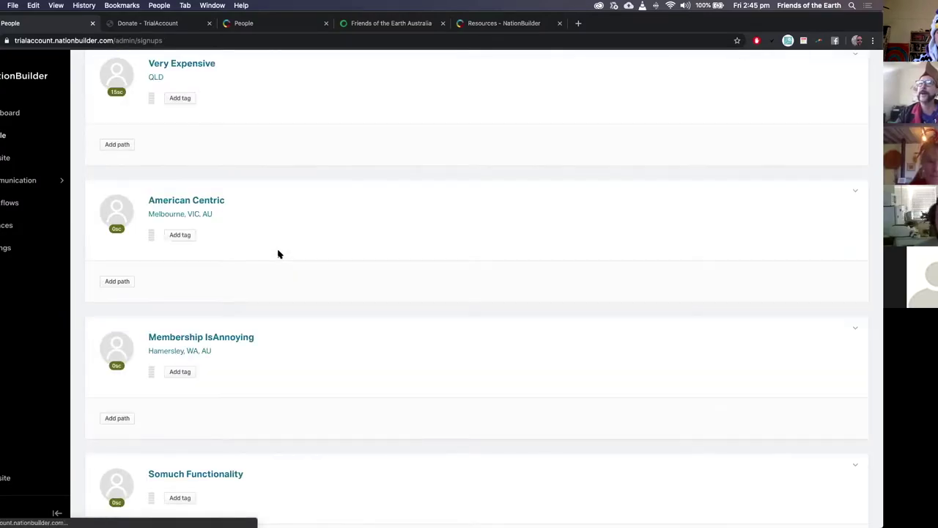
scroll(278, 255, down, 1)
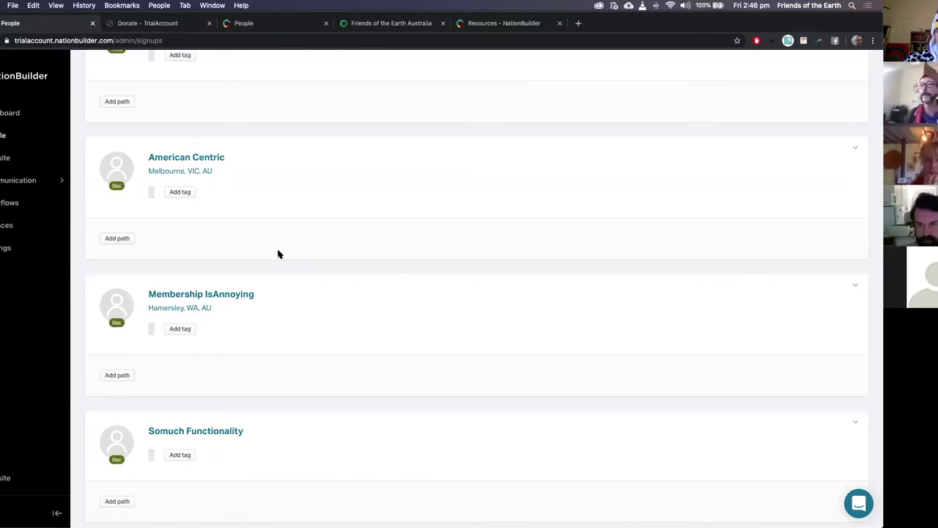
scroll(279, 256, down, 3)
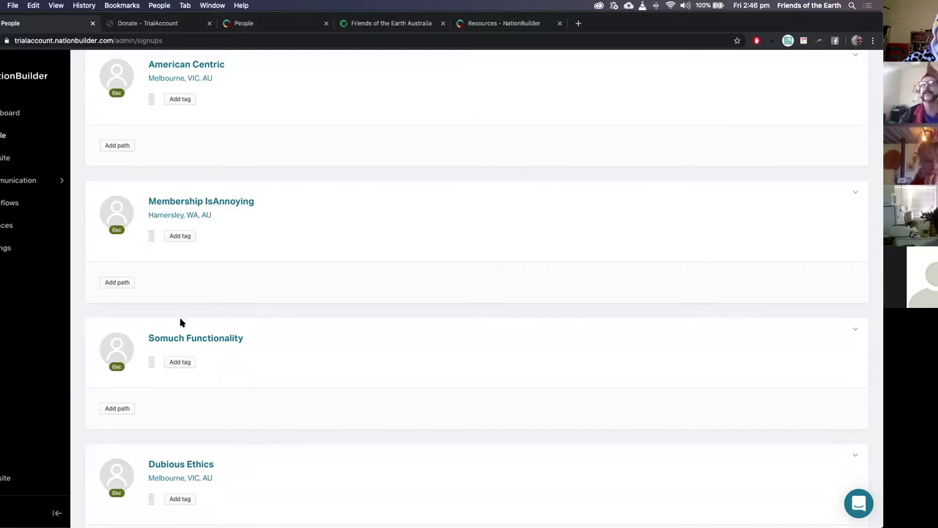
scroll(181, 323, down, 2)
scroll(181, 322, down, 2)
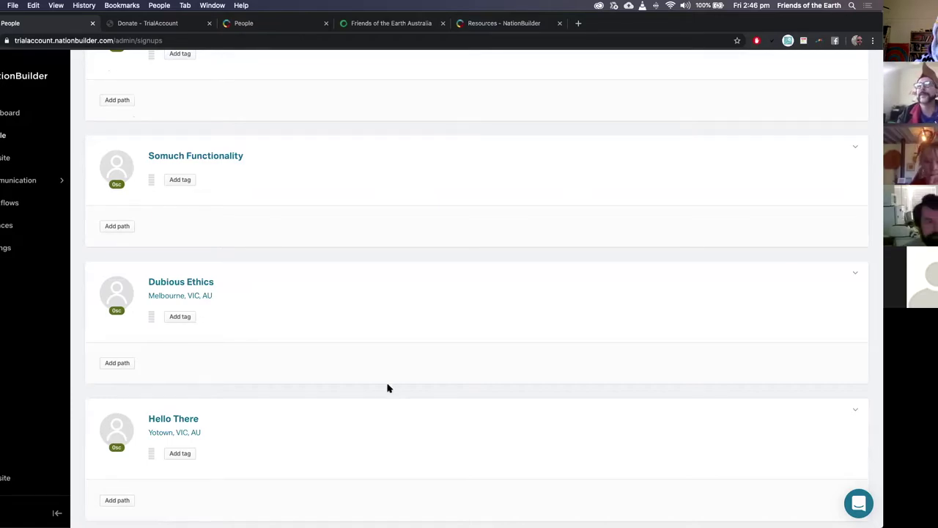
scroll(365, 309, up, 2)
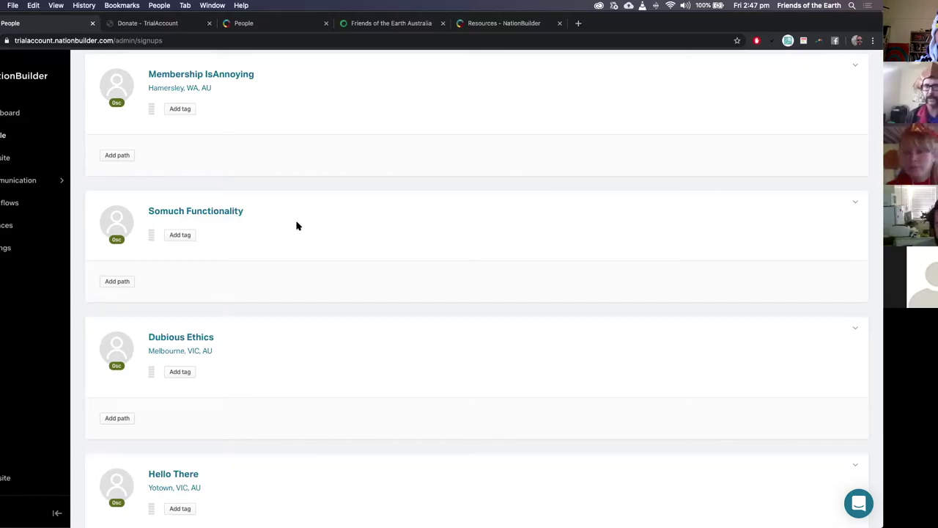
scroll(304, 234, down, 2)
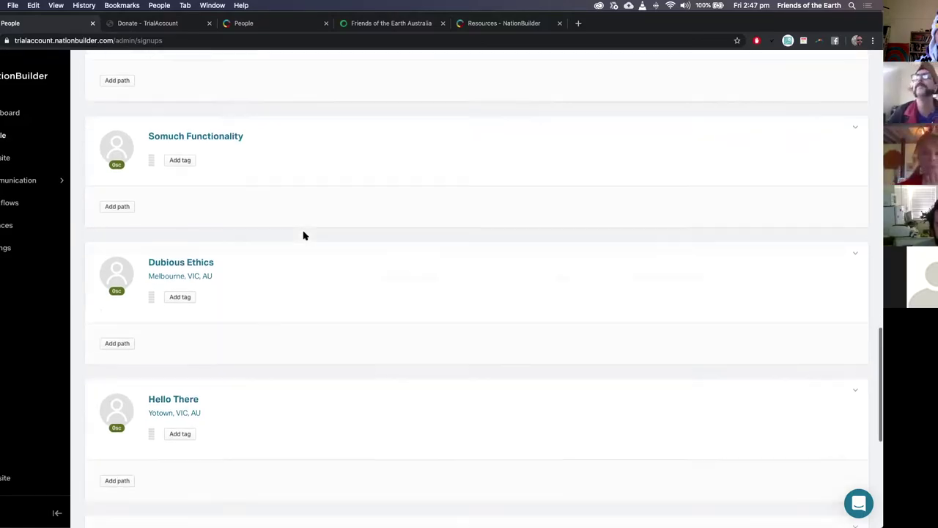
scroll(305, 235, down, 2)
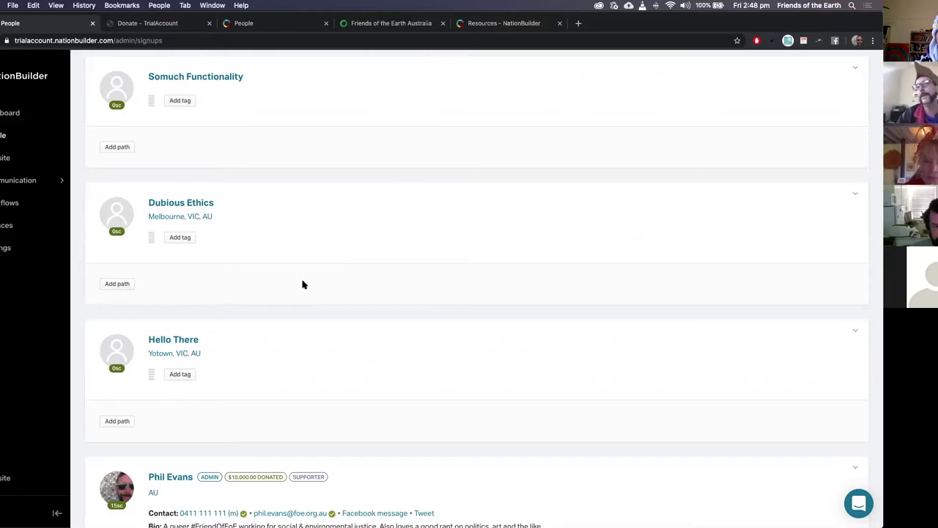
scroll(302, 285, down, 3)
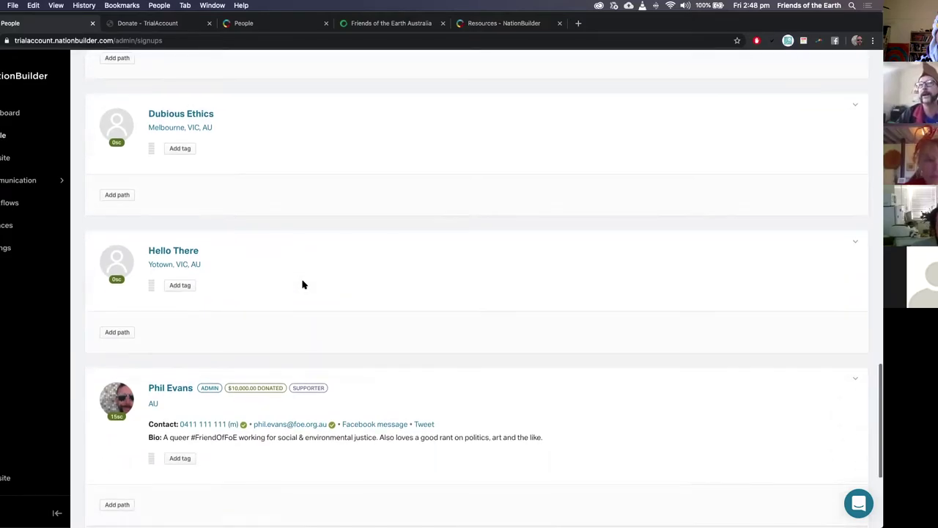
scroll(303, 284, down, 1)
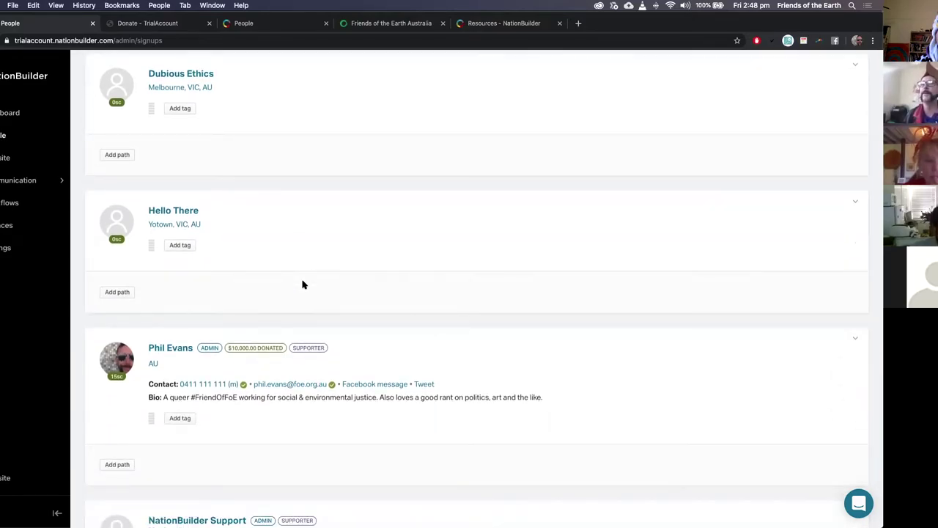
Step: Open the Website section listing the nine active pages
scroll(303, 284, down, 15)
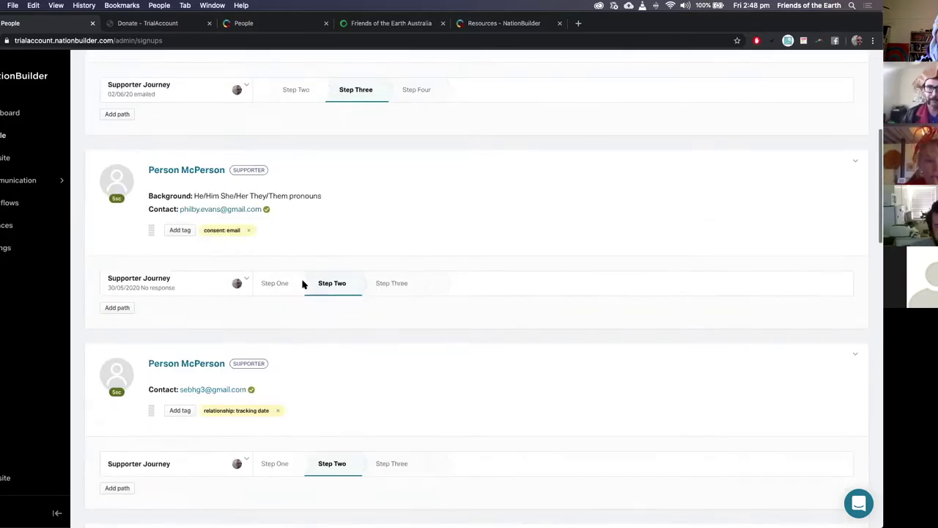
scroll(469, 282, down, 1)
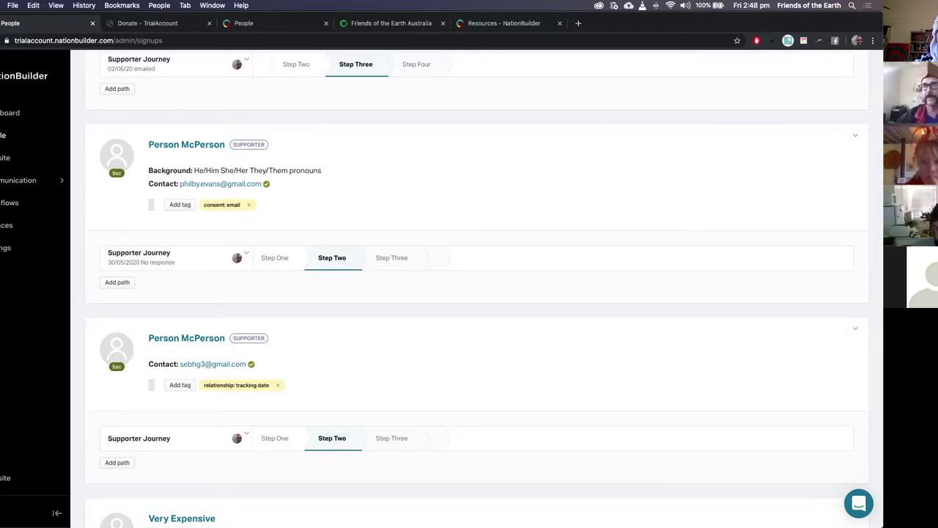
click(5, 158)
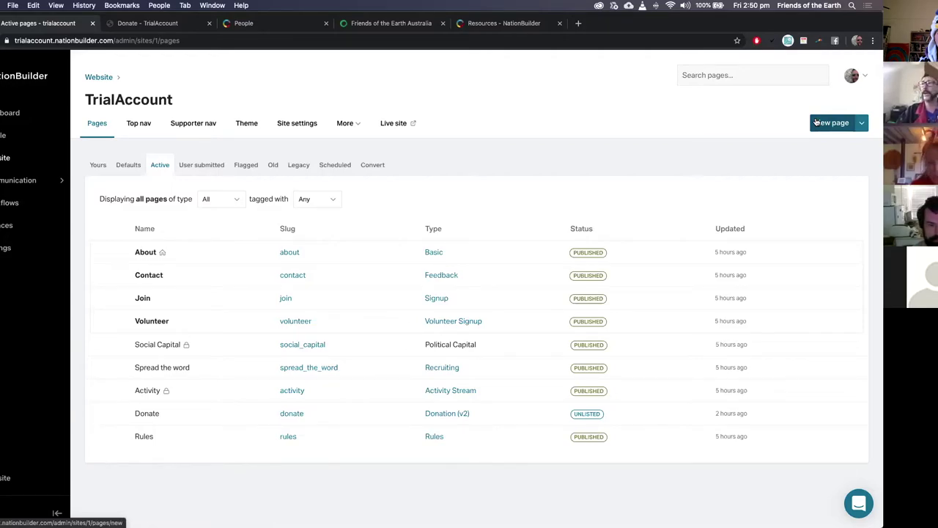
click(246, 123)
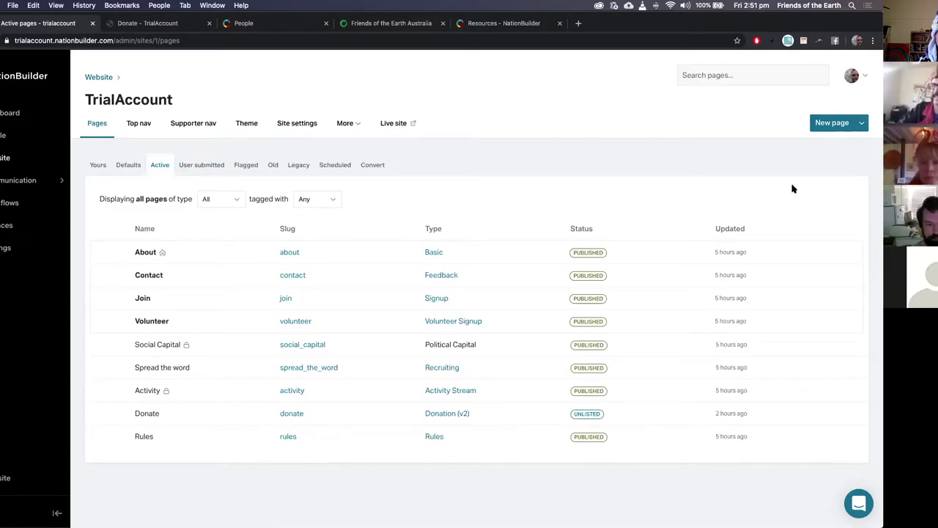
click(834, 124)
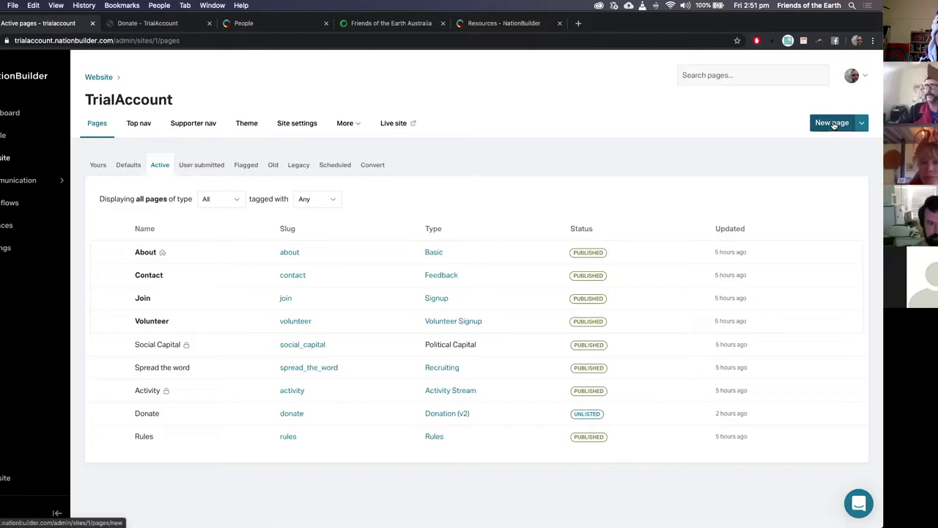
Step: Start a new website page from the Website Pages screen
click(834, 123)
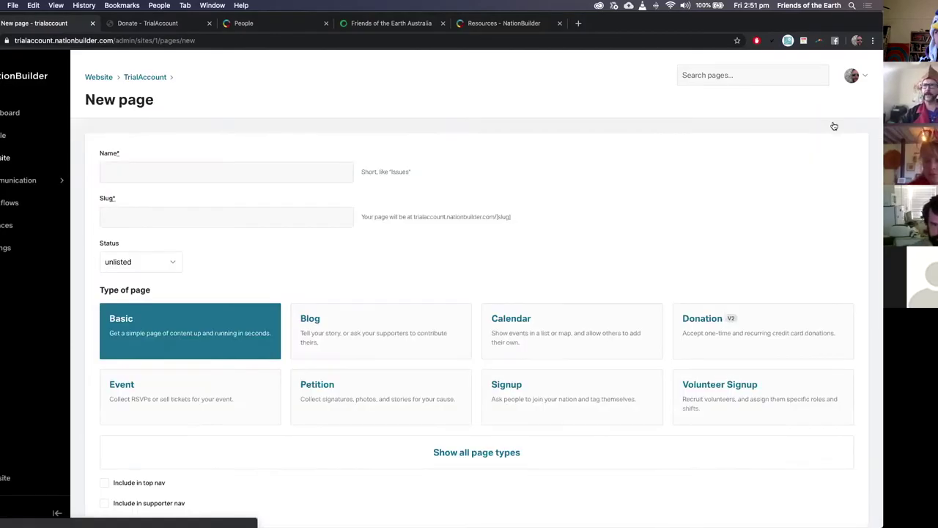
scroll(609, 267, down, 2)
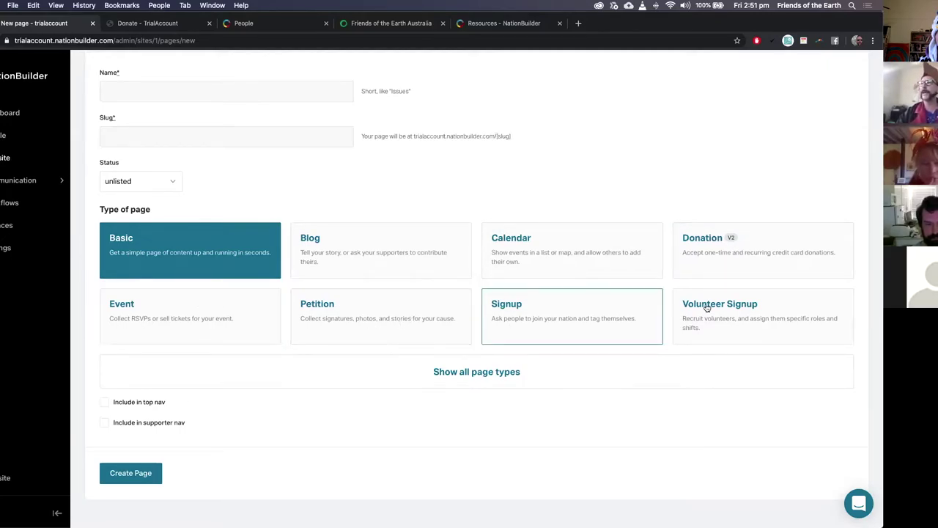
Step: Expand all page types, highlight the Moneybomb description, and leave Basic selected
click(449, 373)
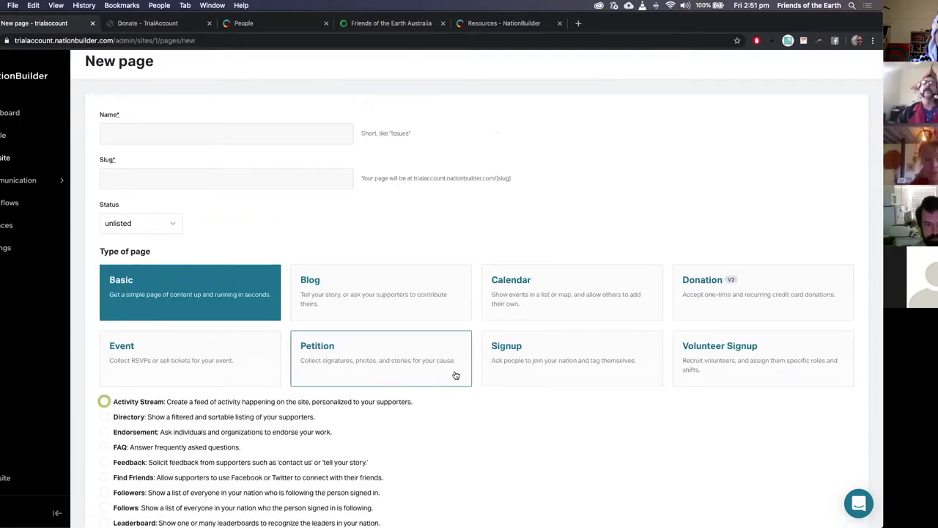
scroll(455, 374, down, 2)
scroll(455, 374, down, 3)
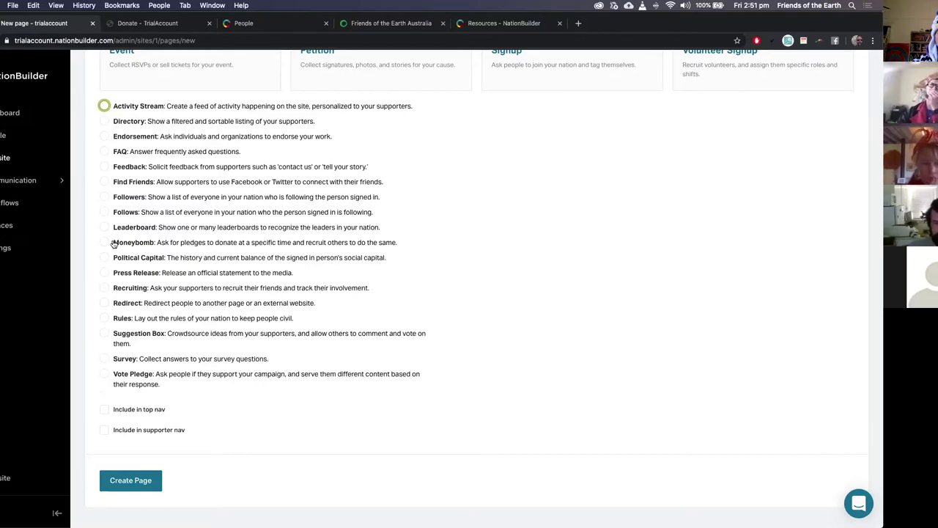
drag(113, 244, 396, 243)
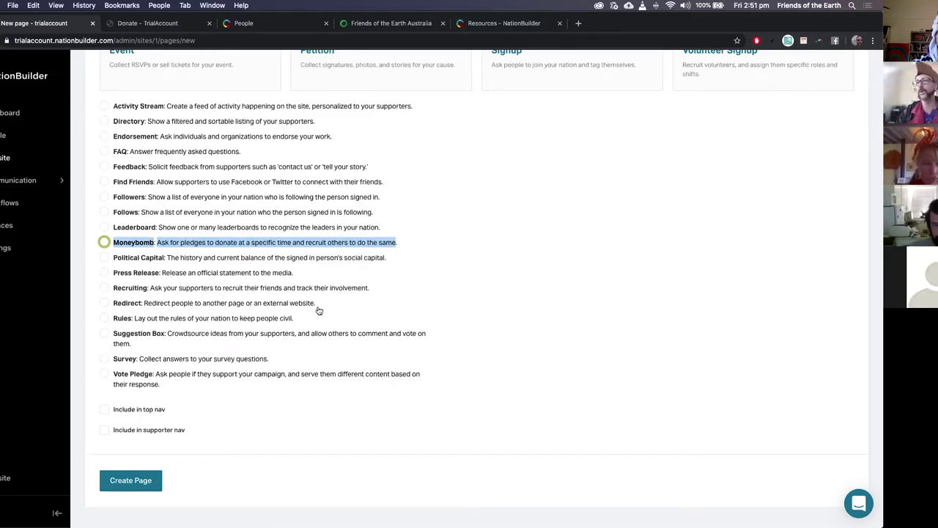
scroll(319, 311, up, 5)
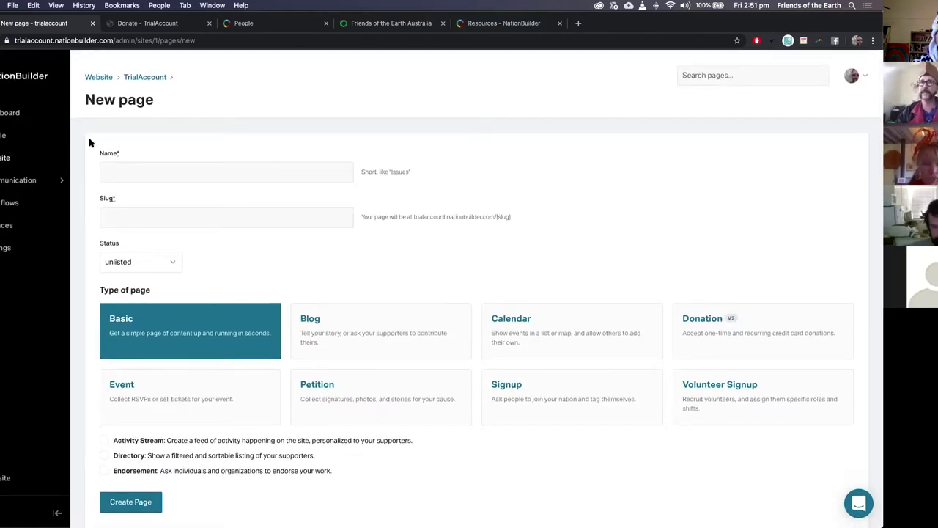
click(12, 183)
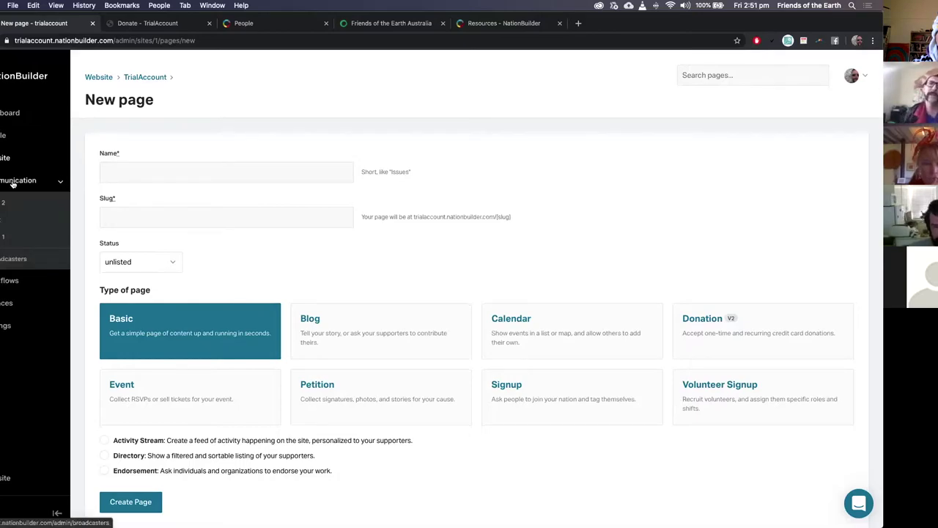
click(12, 184)
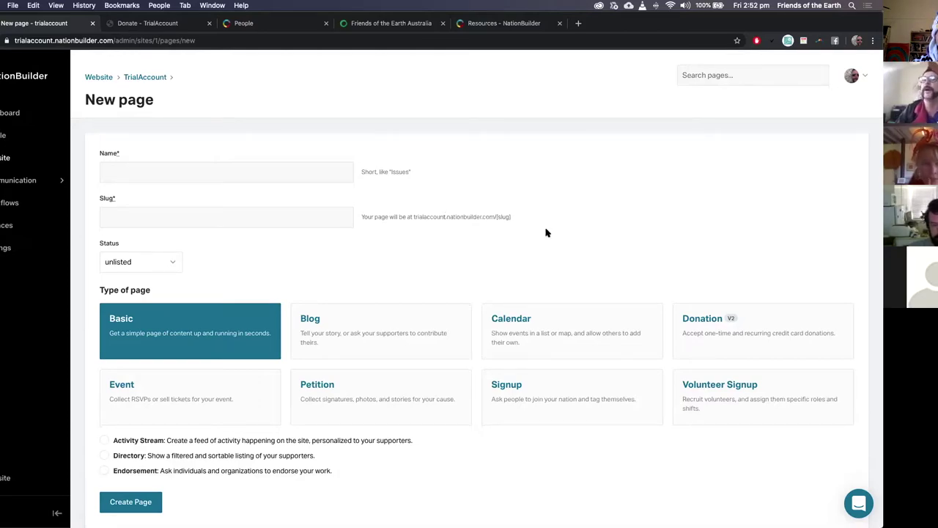
Step: Open Broadcasters and view Broadcaster 2's single draft email blast named test
click(5, 179)
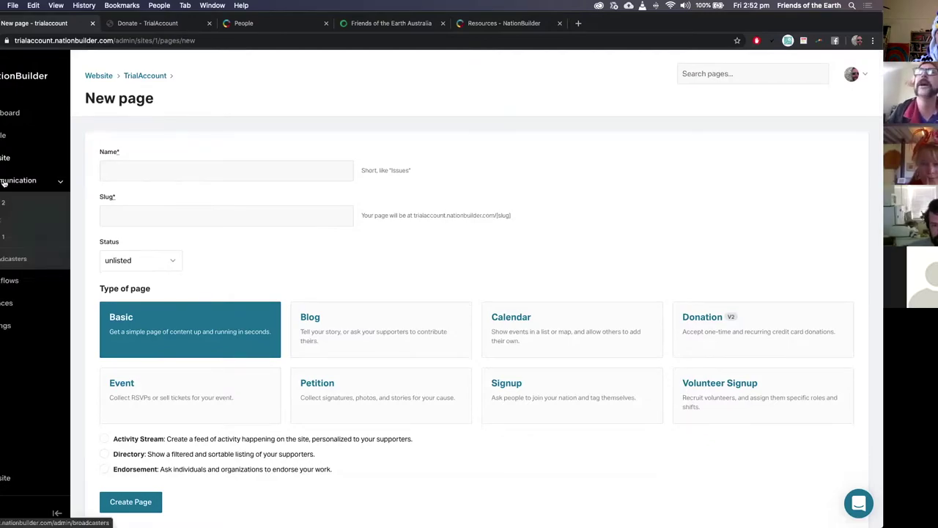
click(3, 267)
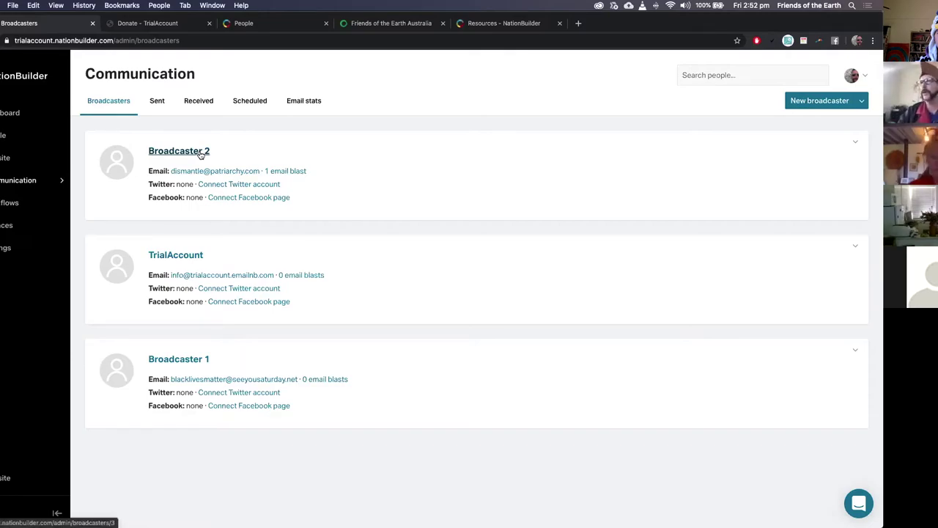
click(299, 176)
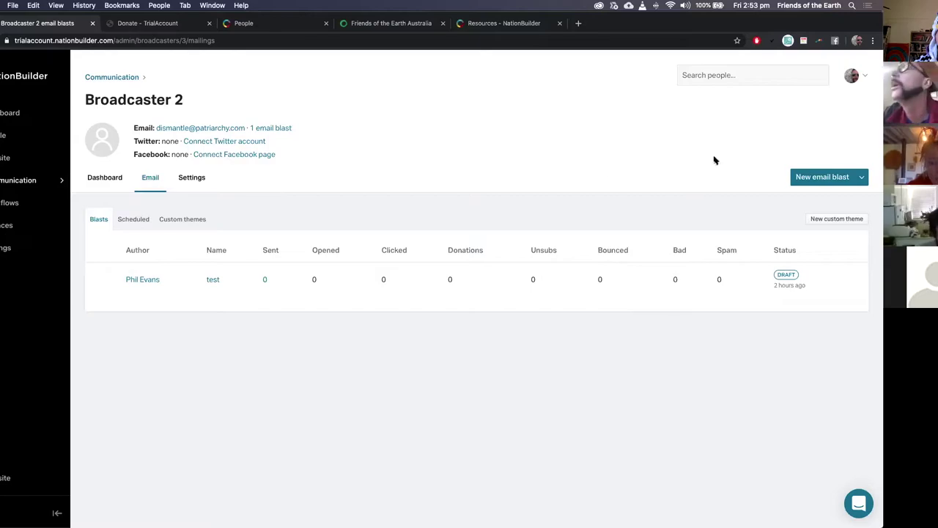
Step: Add the word 'changes' below the Mobile phone field in the test email's content and save
click(212, 280)
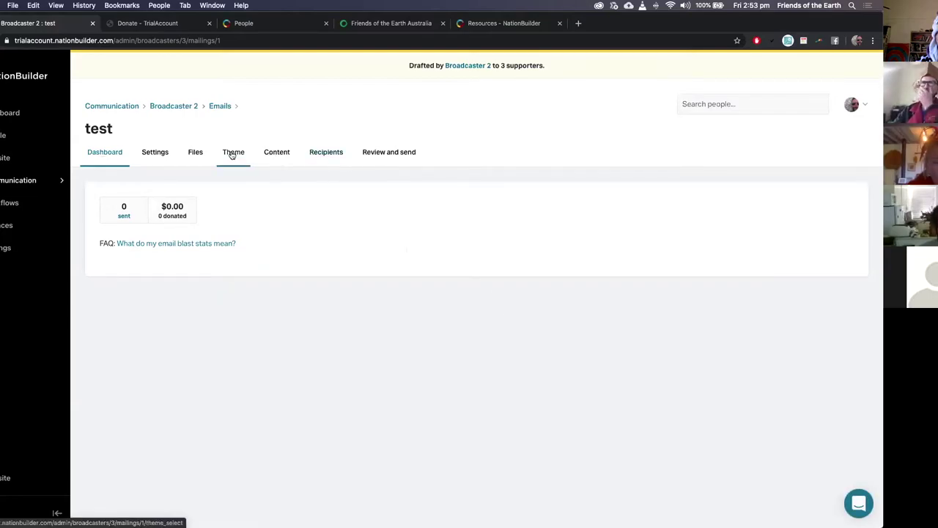
click(277, 153)
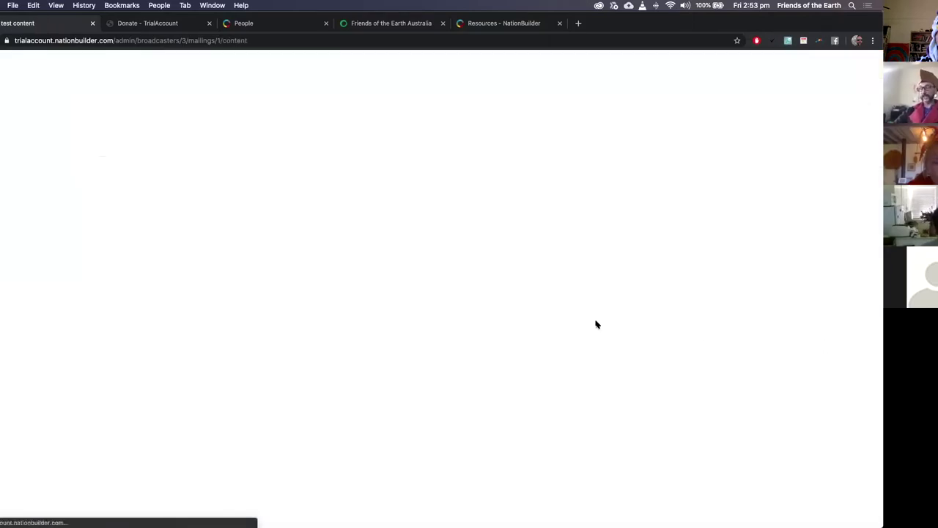
scroll(714, 387, down, 5)
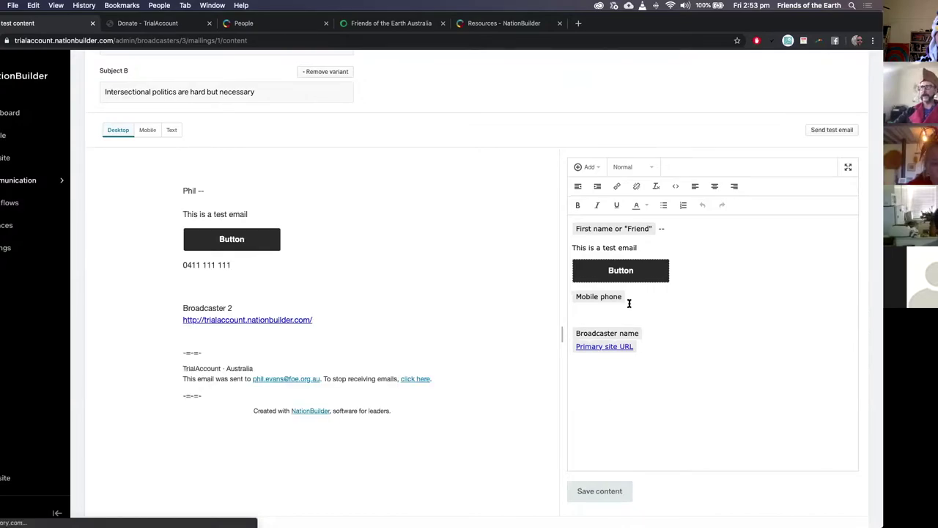
click(653, 314)
text(changes)
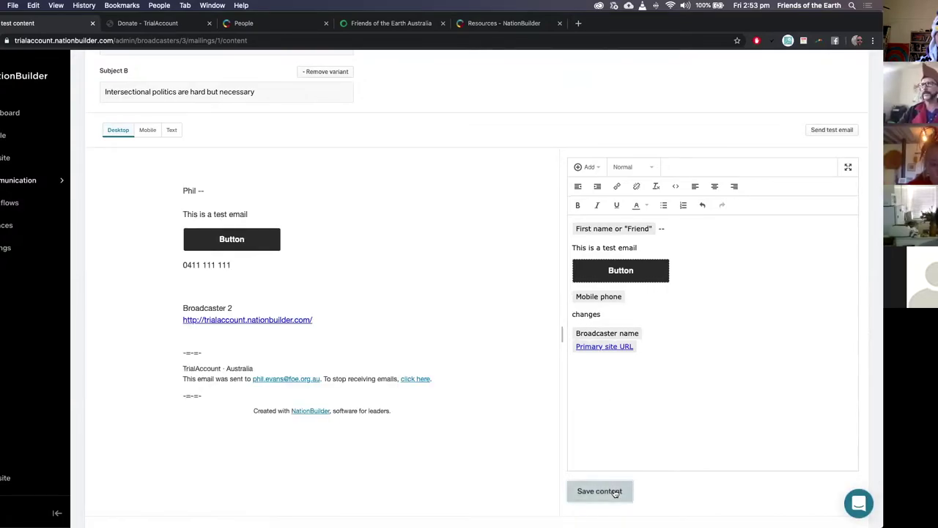
click(616, 490)
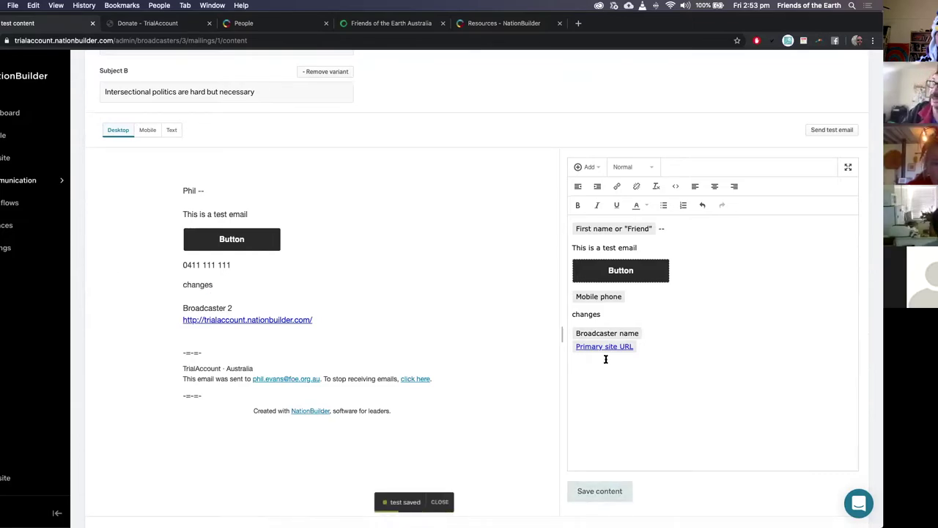
Step: Bring up the Insert Smart Field picker, then close it without inserting anything
click(585, 166)
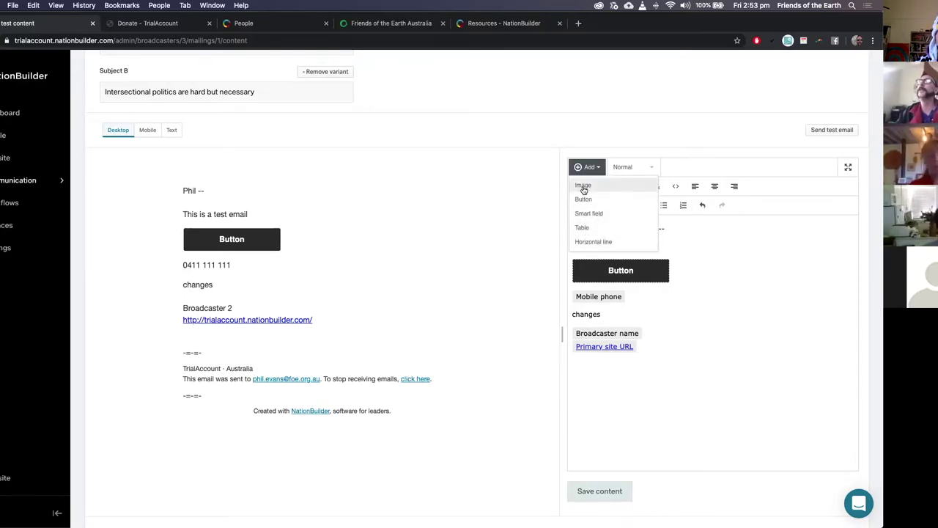
click(611, 214)
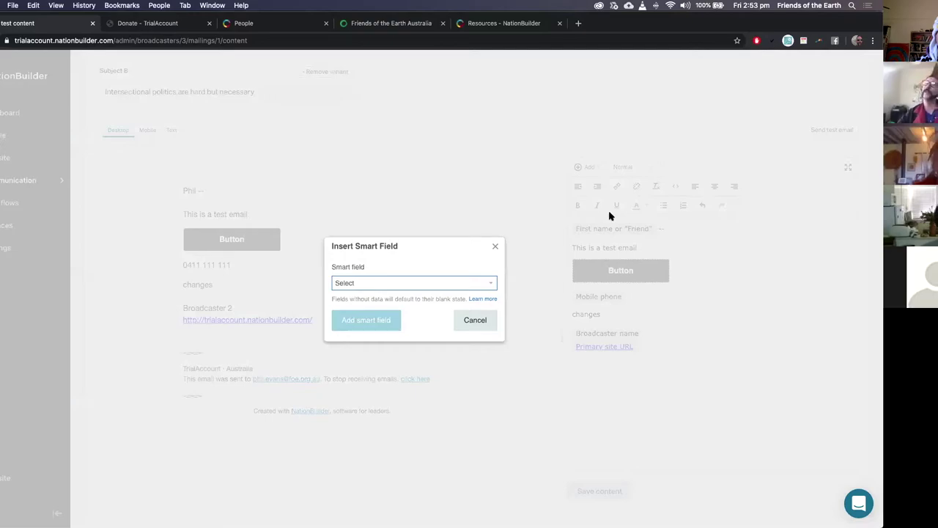
click(494, 249)
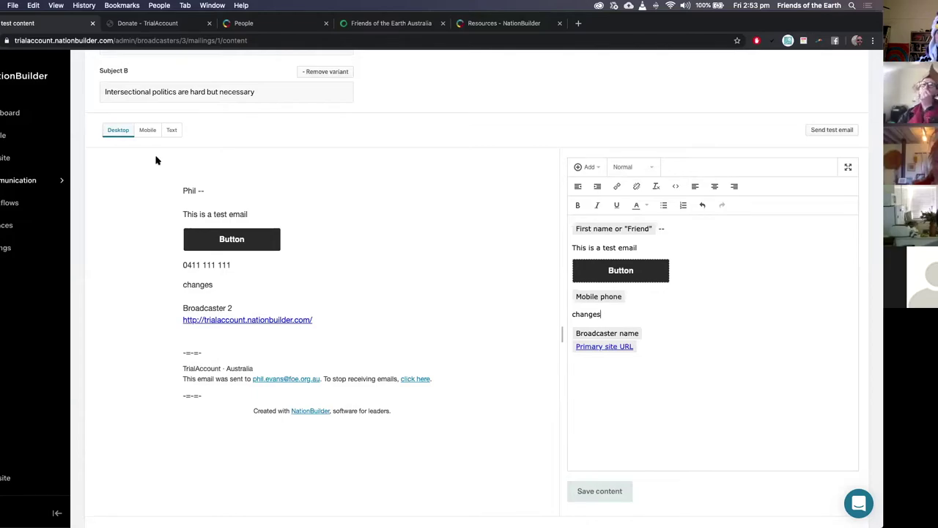
scroll(381, 144, up, 5)
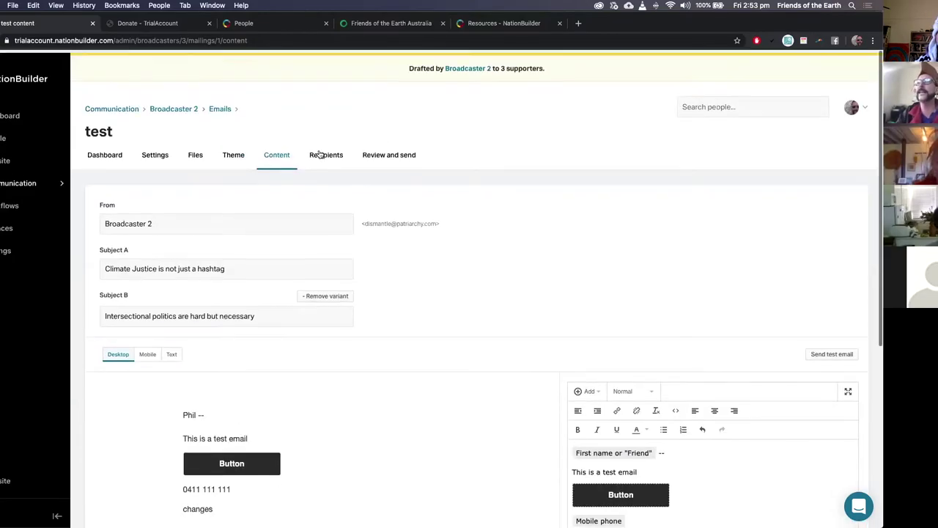
Step: Review the test email's recipients (3 of 5 people), then go to Workflows automations
click(319, 154)
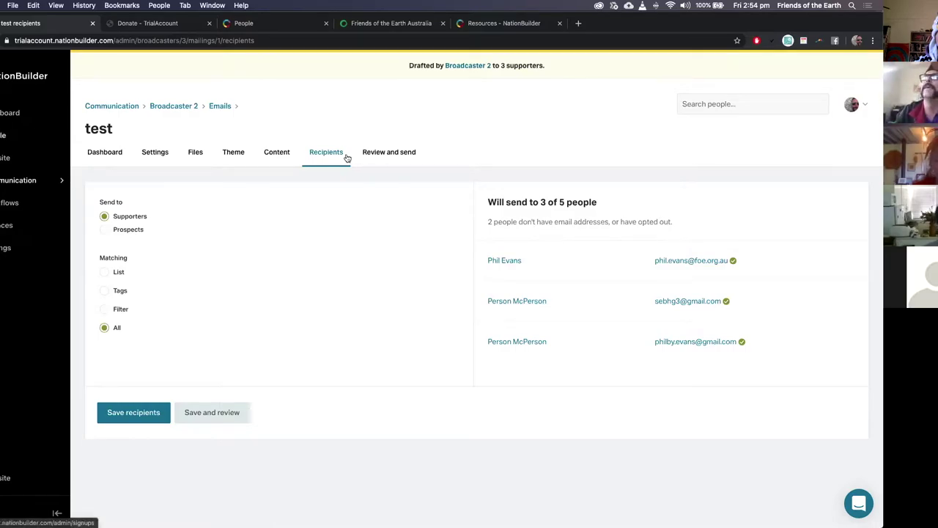
click(3, 209)
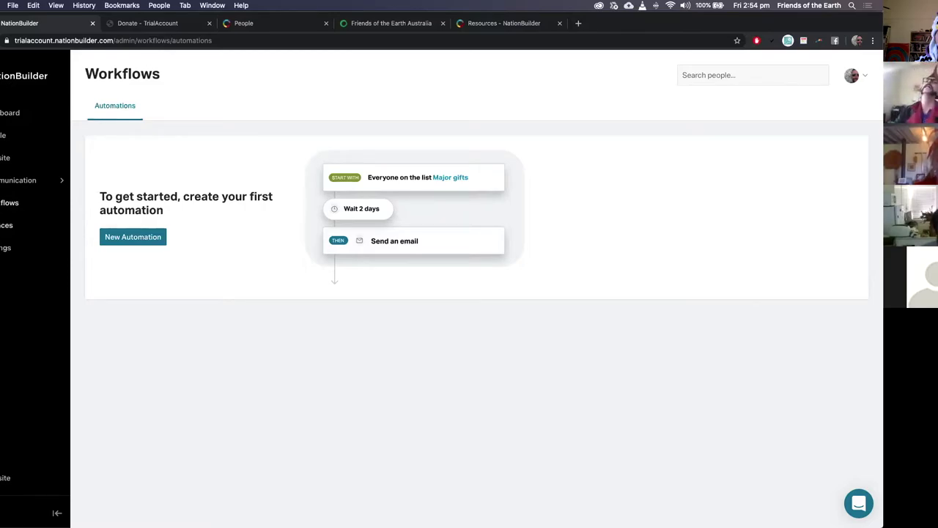
Step: Open Finances transactions listing the $150.00 check and $10,000.00 cash donations
click(5, 225)
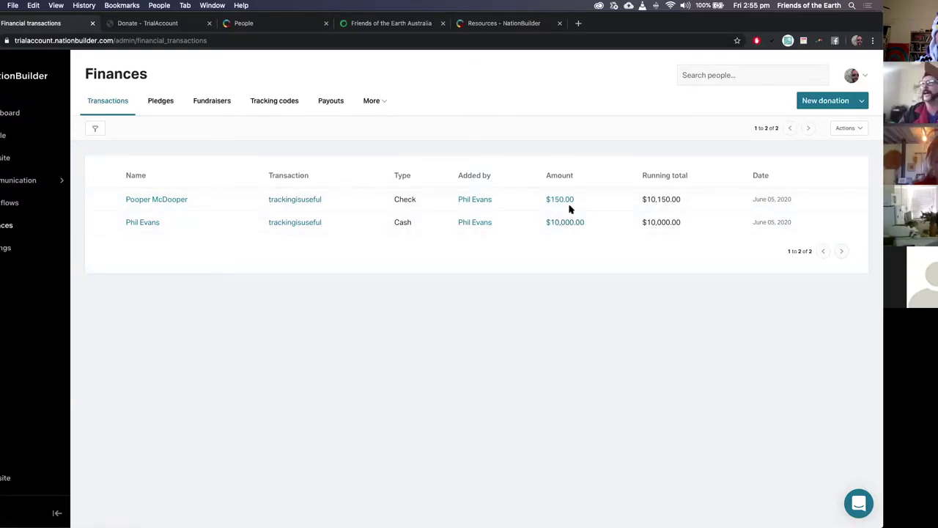
Step: Browse transaction filters, bulk actions and the trackingisuseful tracking code ($10,150), then go to People
click(94, 131)
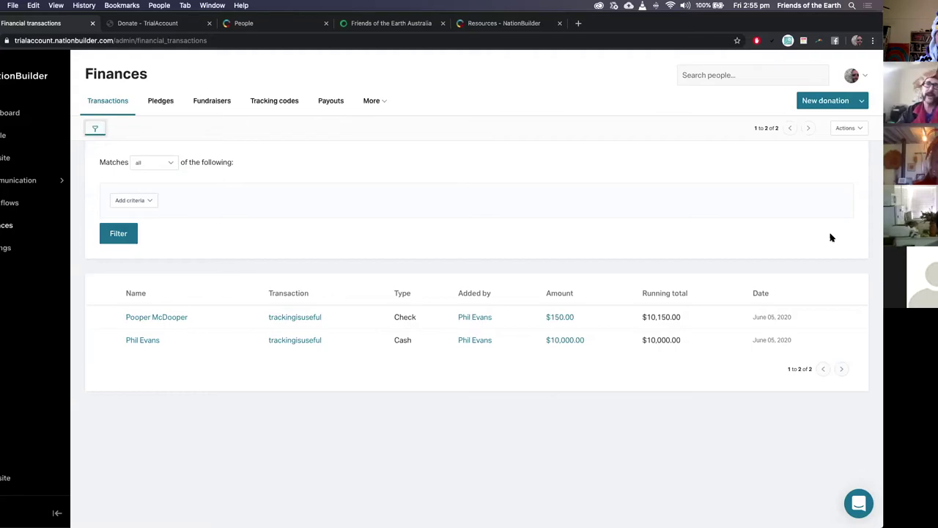
click(856, 129)
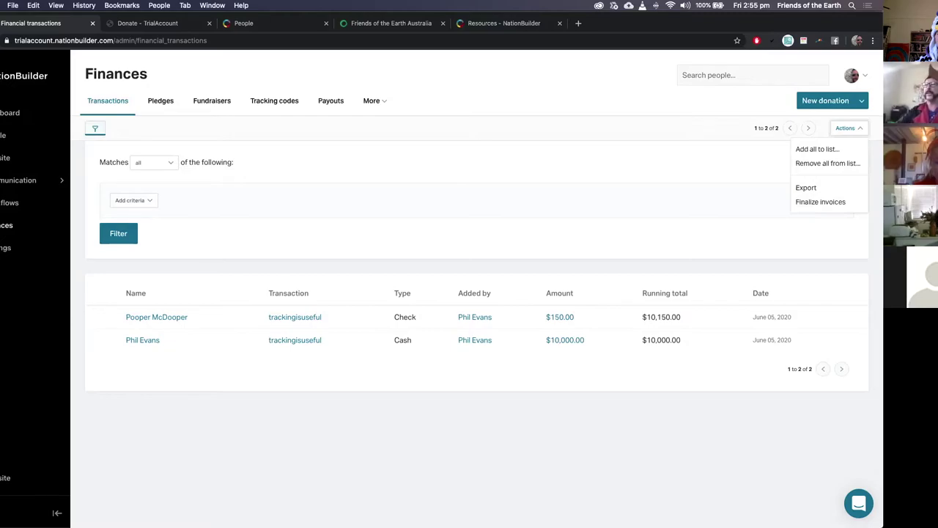
click(283, 100)
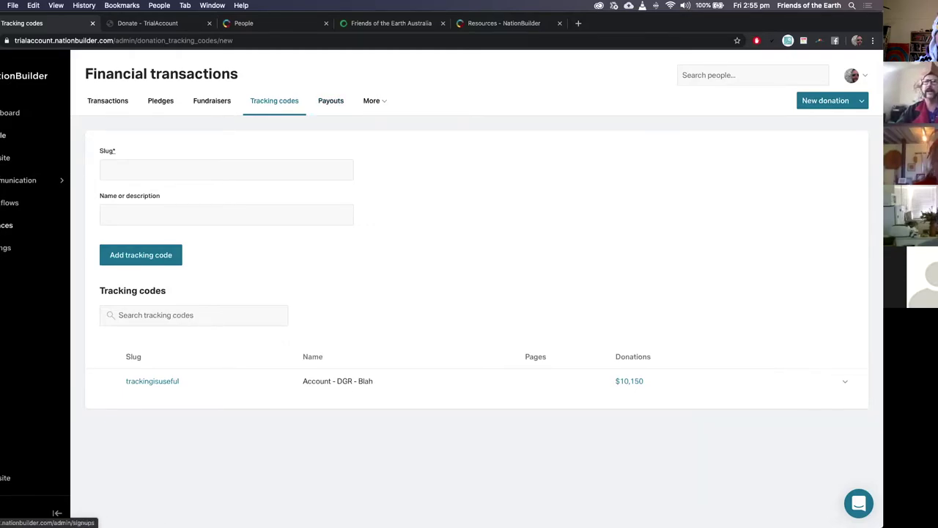
click(4, 135)
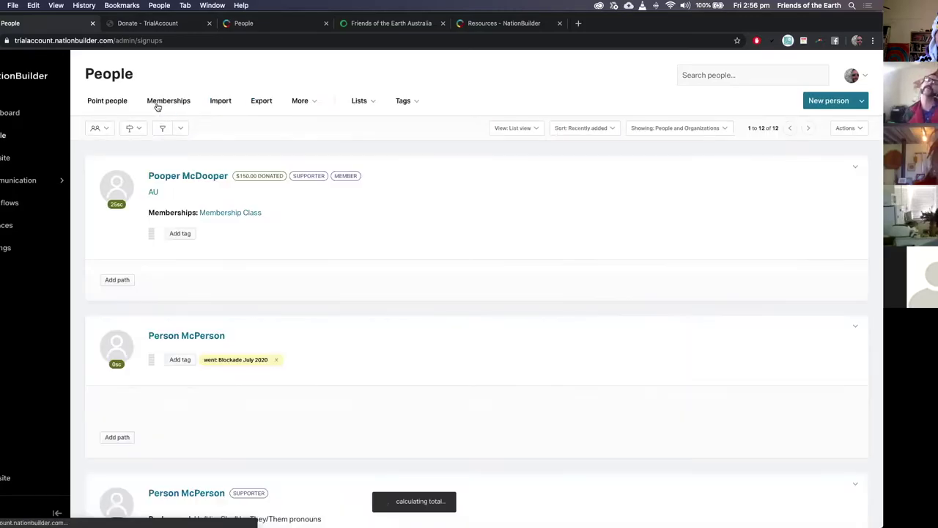
Step: Inspect Membership Class's expiration-warning autoresponse email, then return to the 12-person People list
click(157, 107)
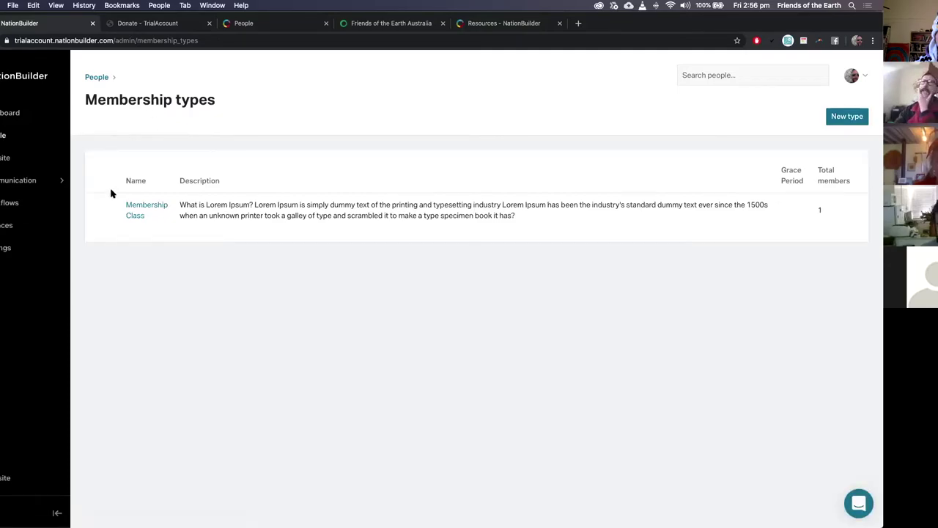
click(134, 207)
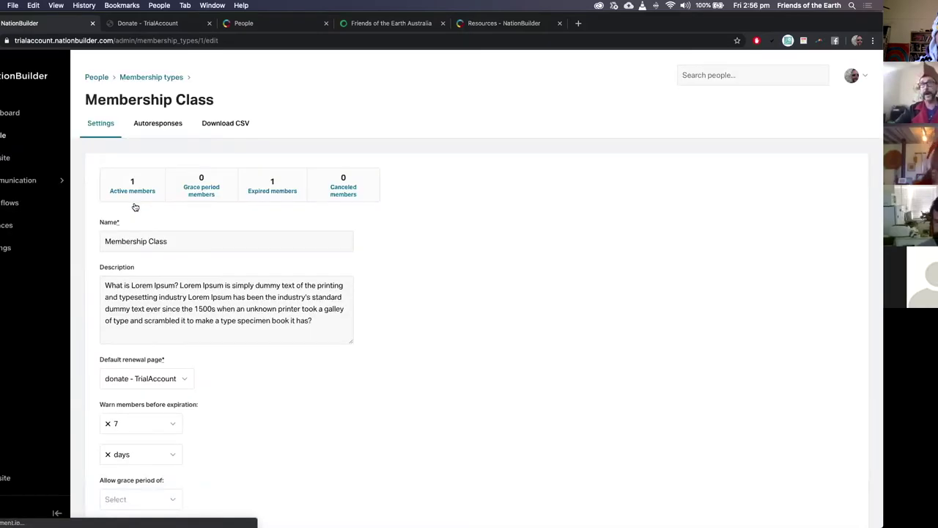
click(152, 126)
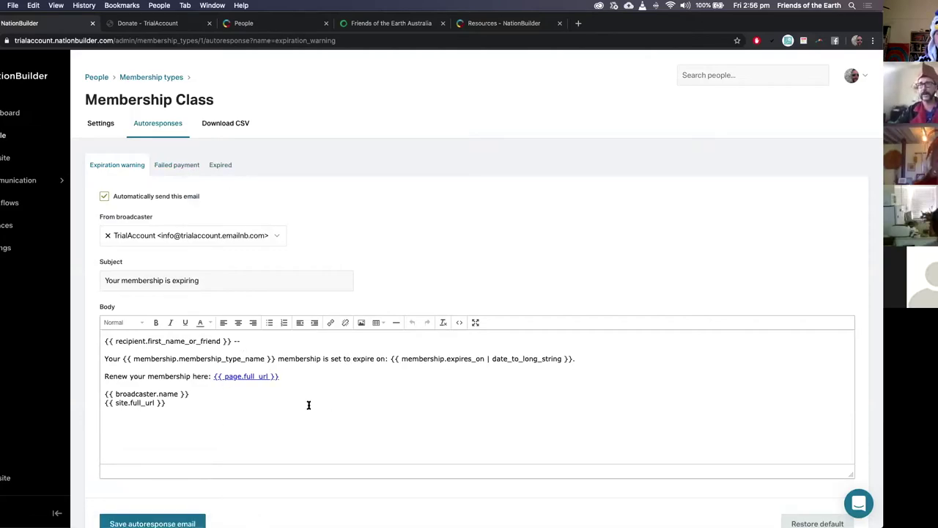
drag(103, 340, 236, 341)
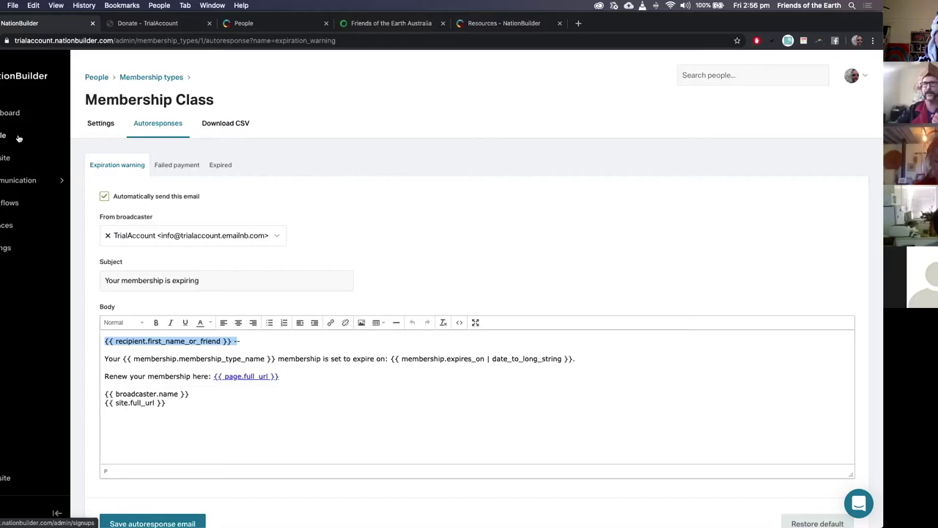
click(19, 139)
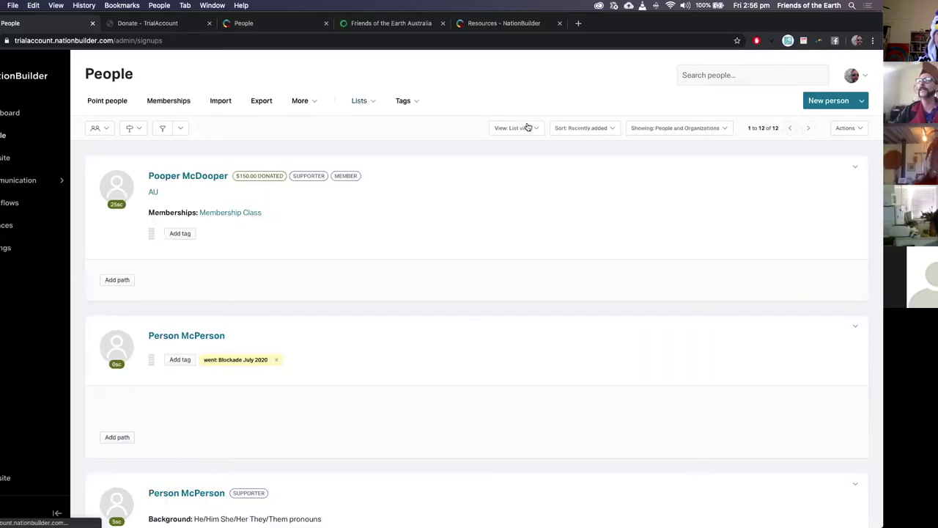
Step: Switch the People list to map view and zoom in on south-east Australia
click(527, 127)
click(535, 190)
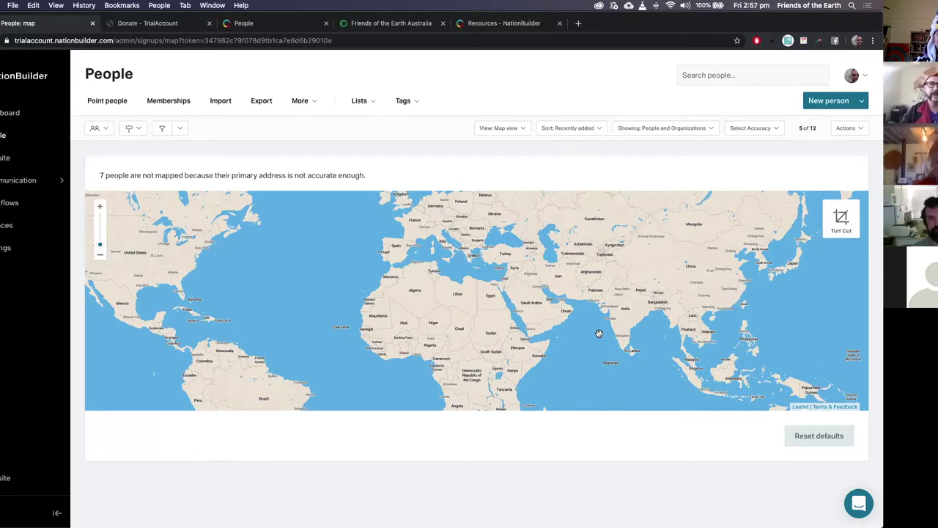
drag(638, 349, 312, 264)
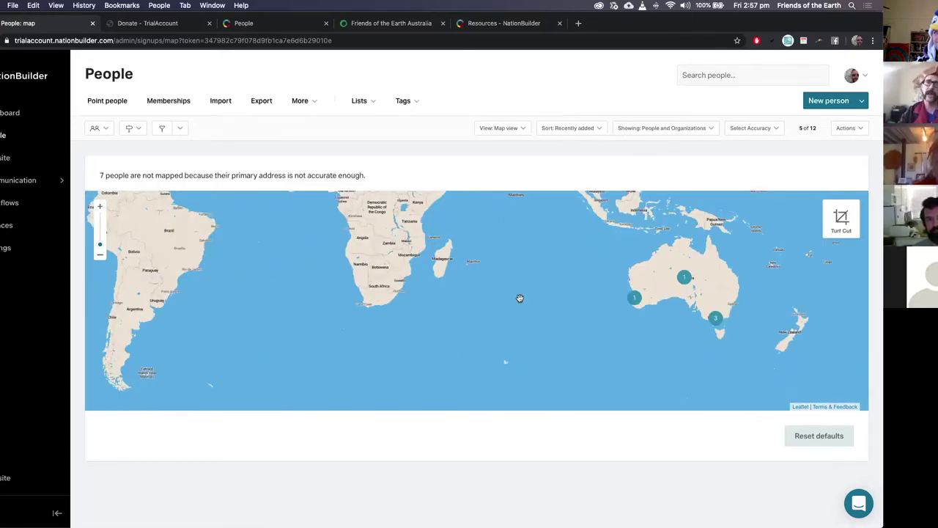
scroll(728, 309, up, 3)
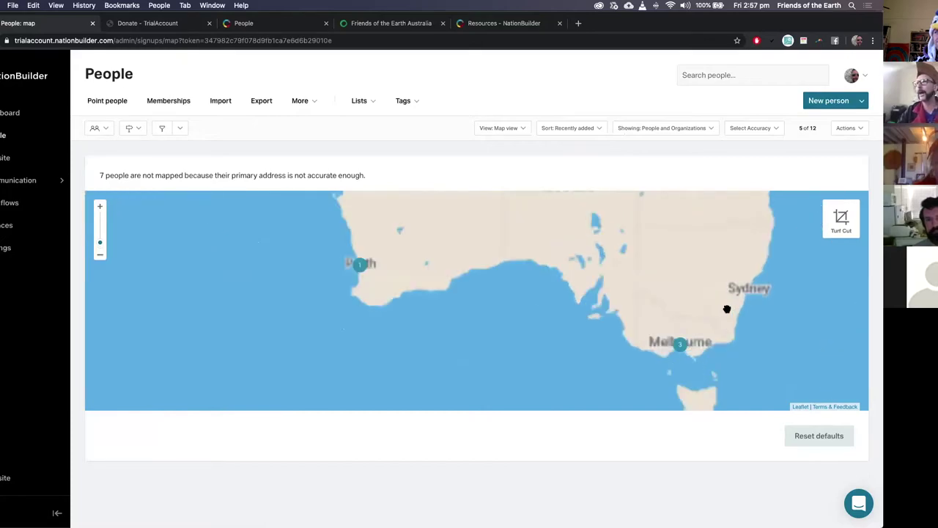
scroll(733, 293, up, 1)
Step: Draw a turf polygon enclosing the 3 supporters clustered in Victoria
click(841, 219)
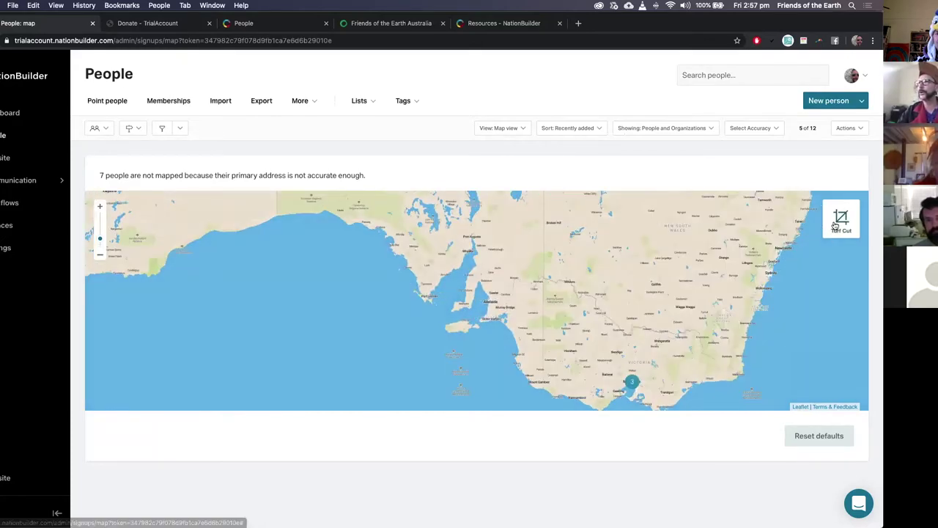
click(579, 333)
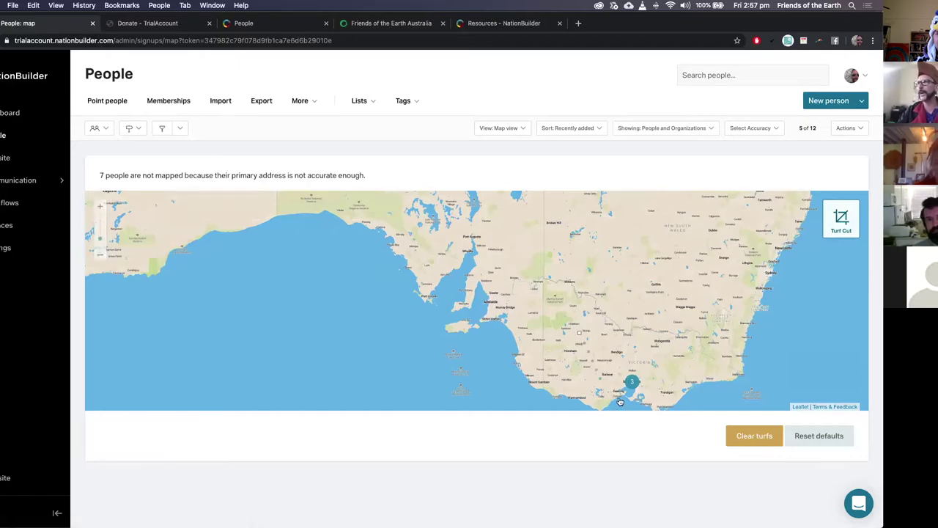
click(681, 382)
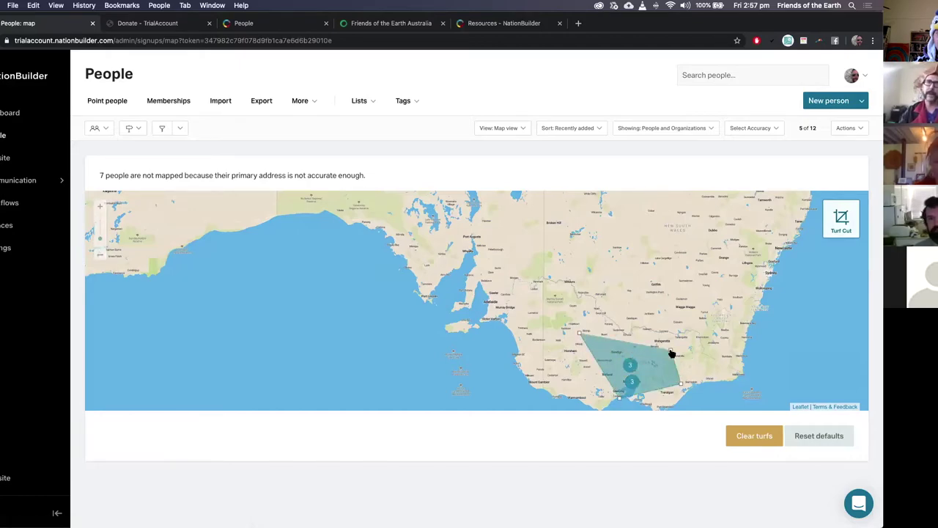
click(671, 352)
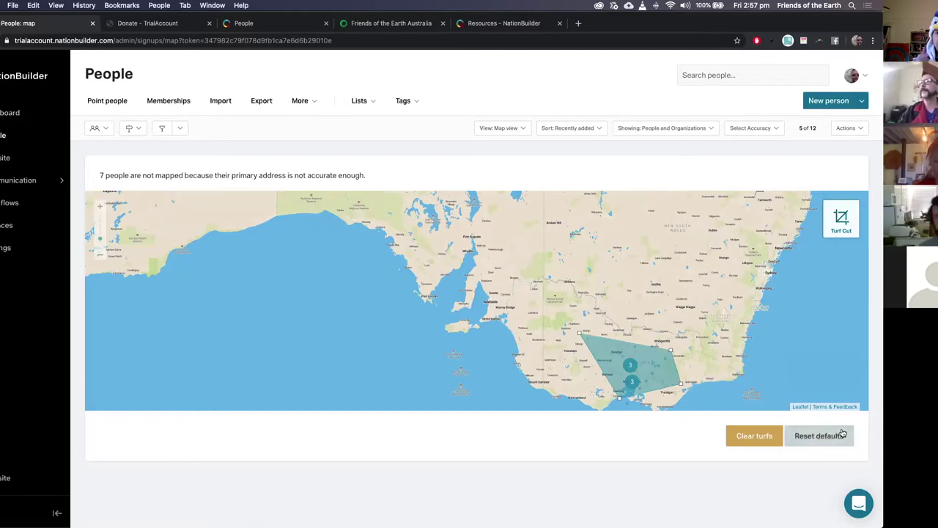
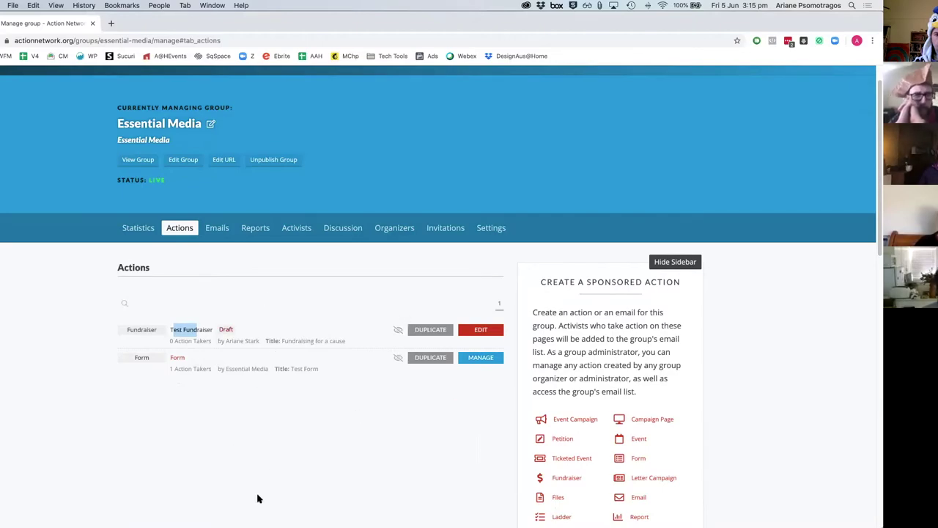
Step: Clear a stray selection, then browse the group's Emails, Reports, Activists, Discussion and Organizers tabs
drag(182, 341, 206, 341)
click(206, 342)
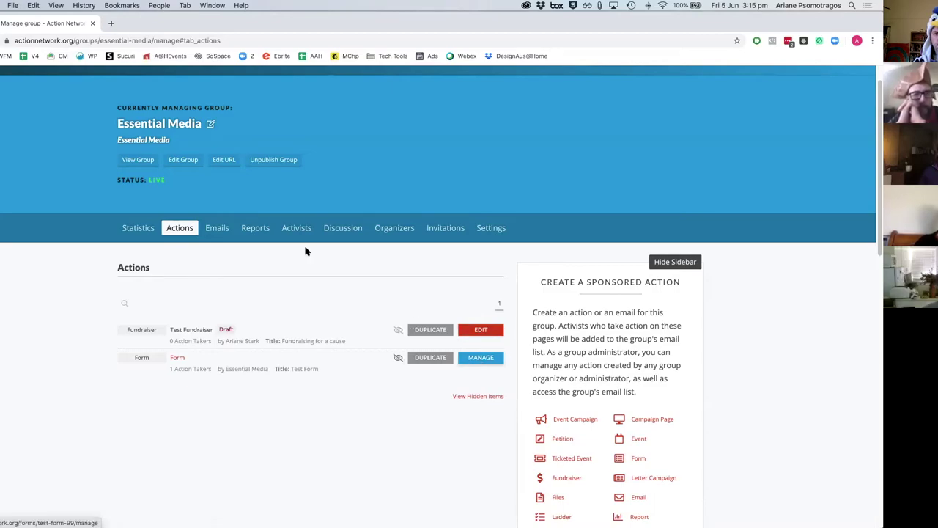
click(222, 230)
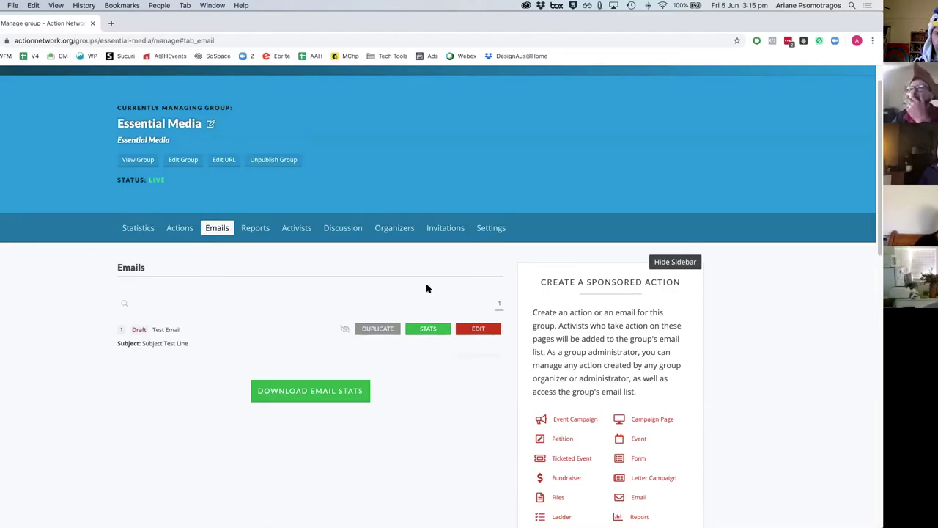
click(261, 235)
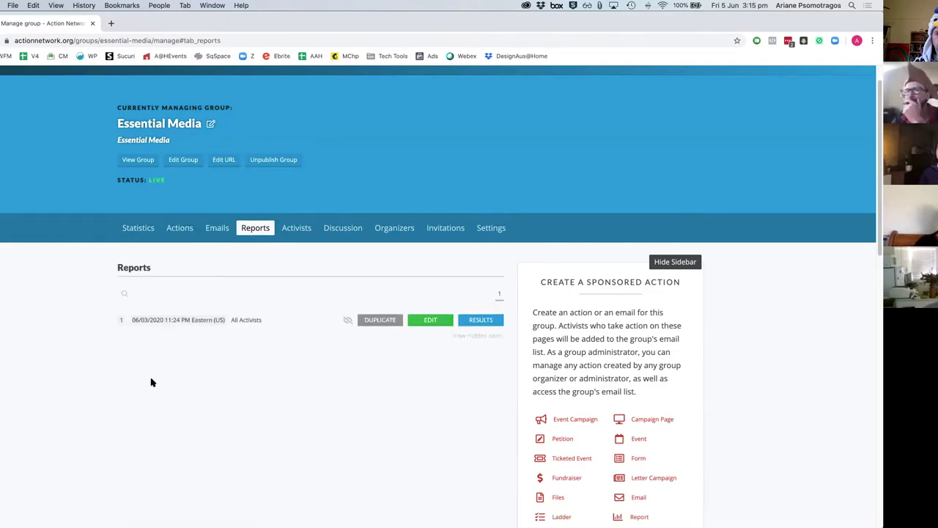
click(305, 233)
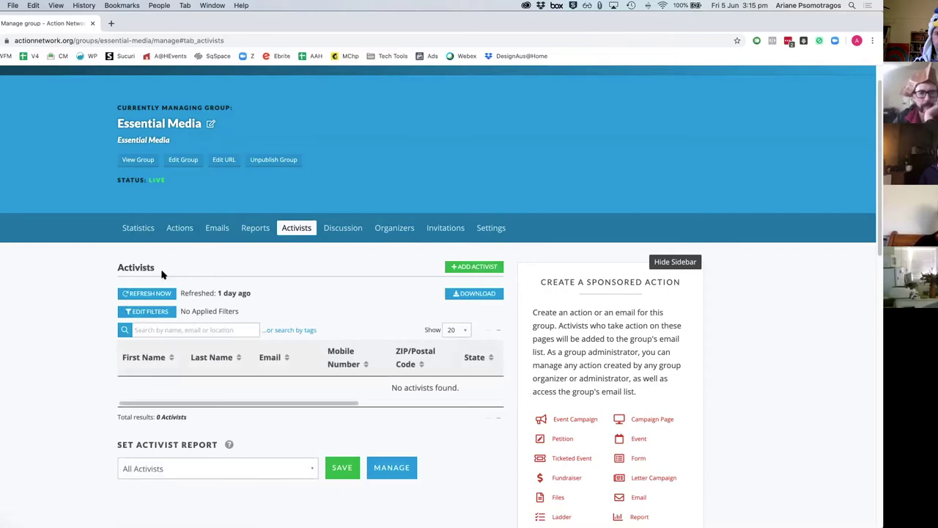
click(348, 233)
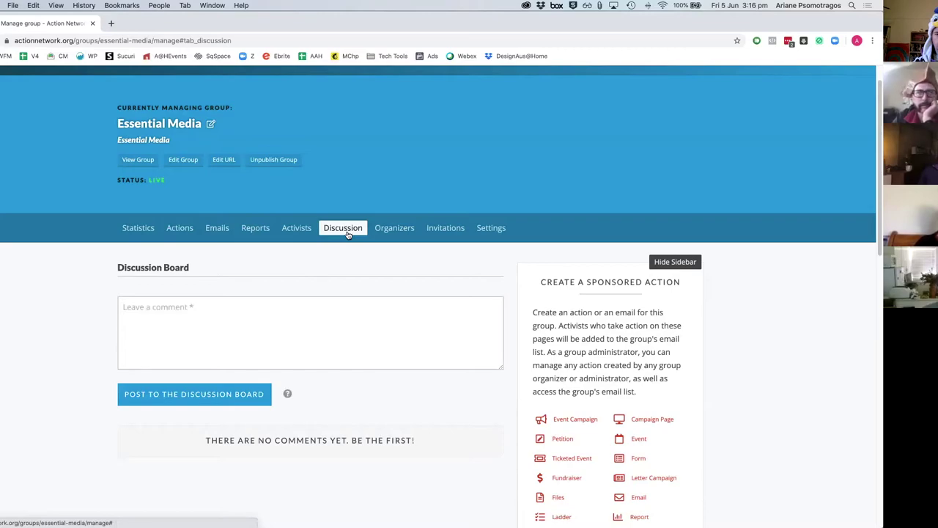
click(401, 232)
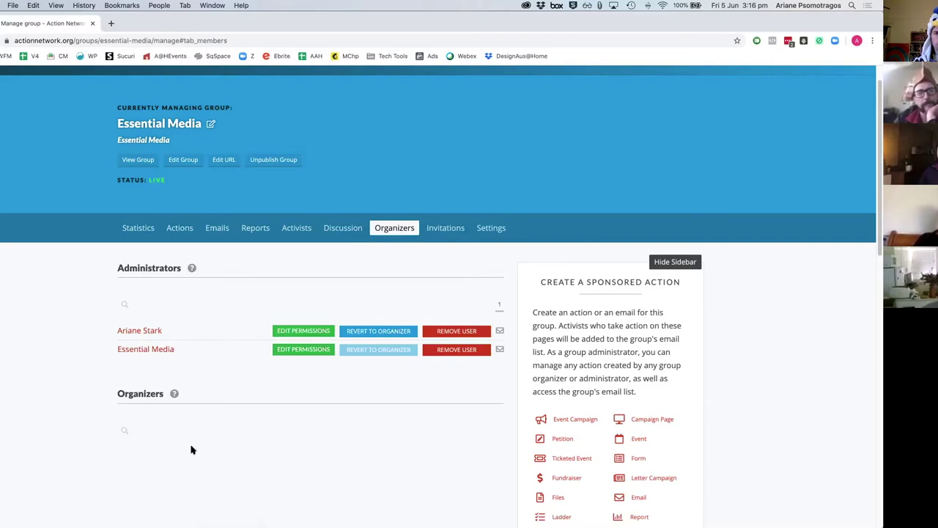
Step: Check the first administrator's full permissions, then switch to the group's Settings tab
click(288, 332)
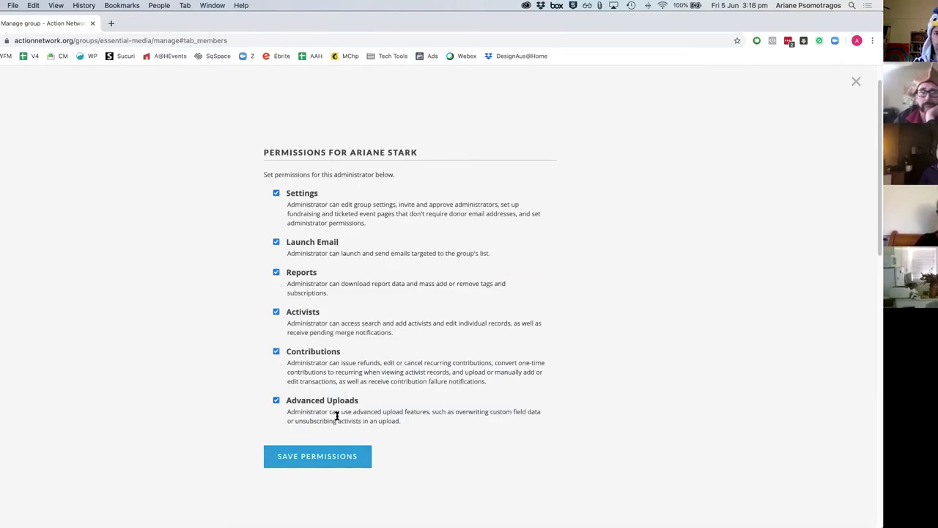
click(854, 82)
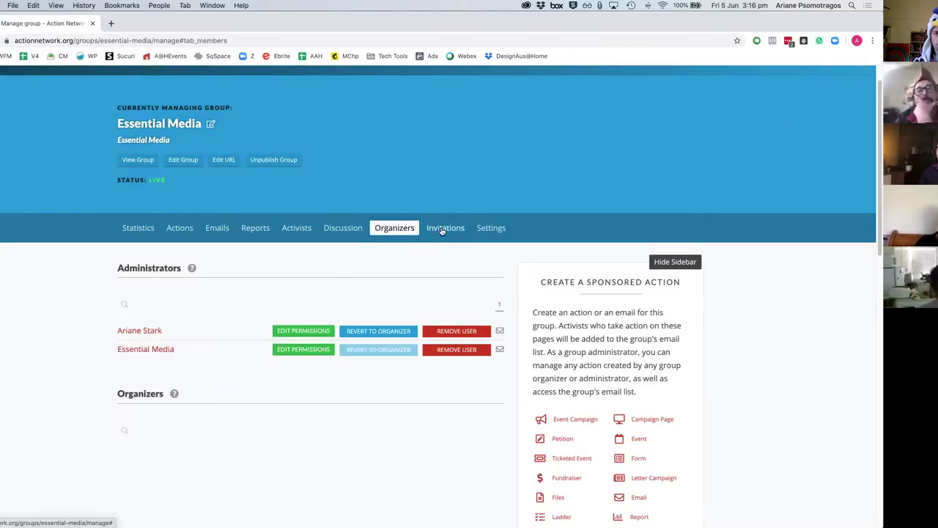
click(494, 228)
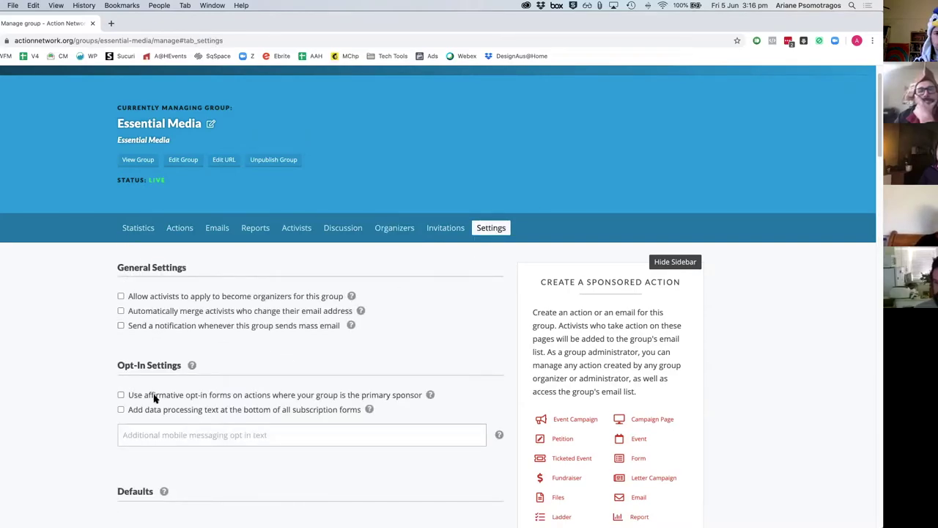
scroll(156, 396, down, 5)
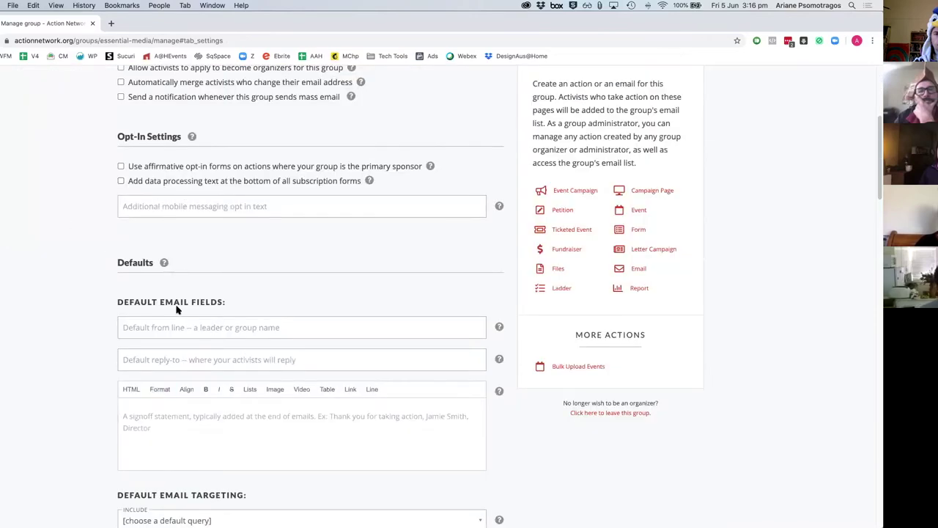
scroll(176, 310, down, 4)
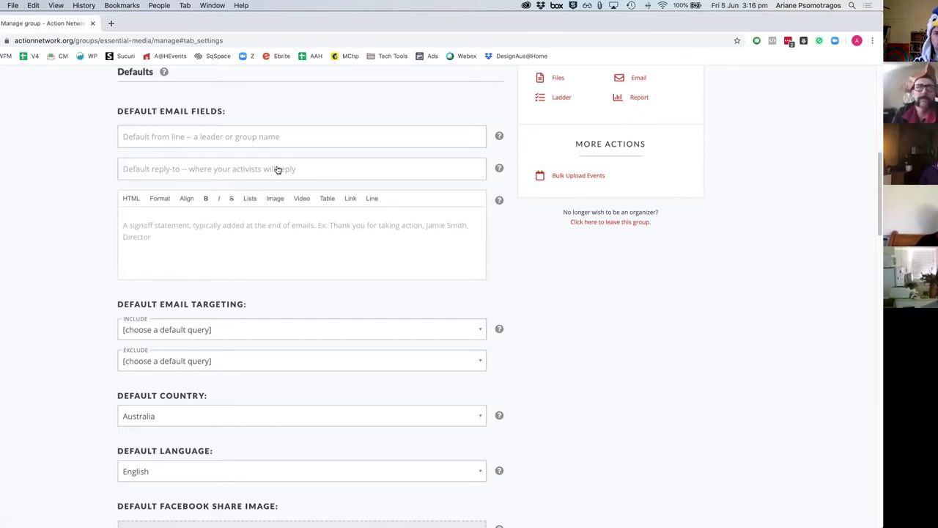
scroll(254, 224, down, 5)
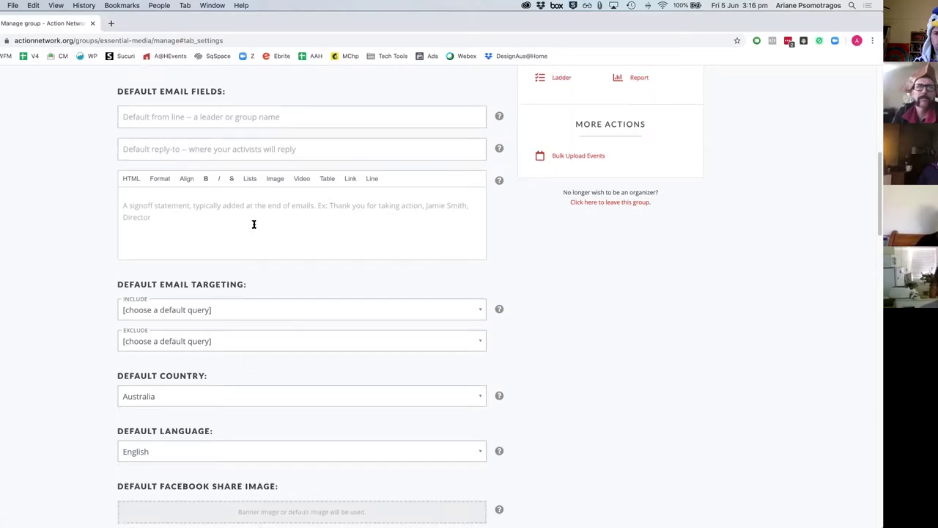
scroll(262, 293, down, 12)
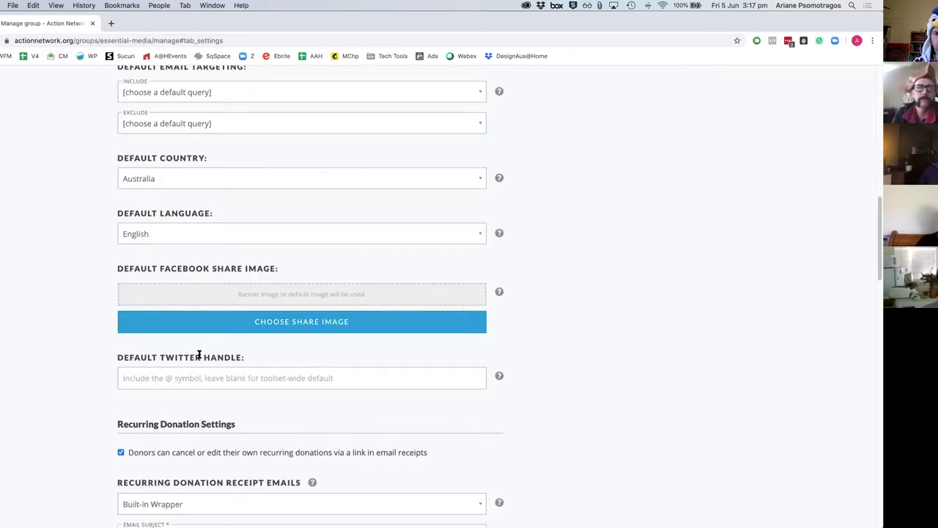
scroll(264, 313, down, 10)
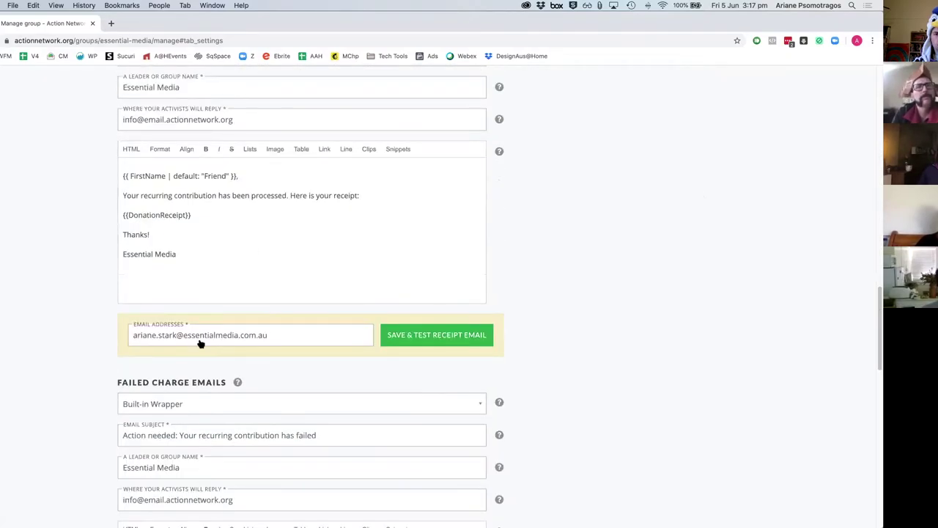
scroll(212, 331, down, 12)
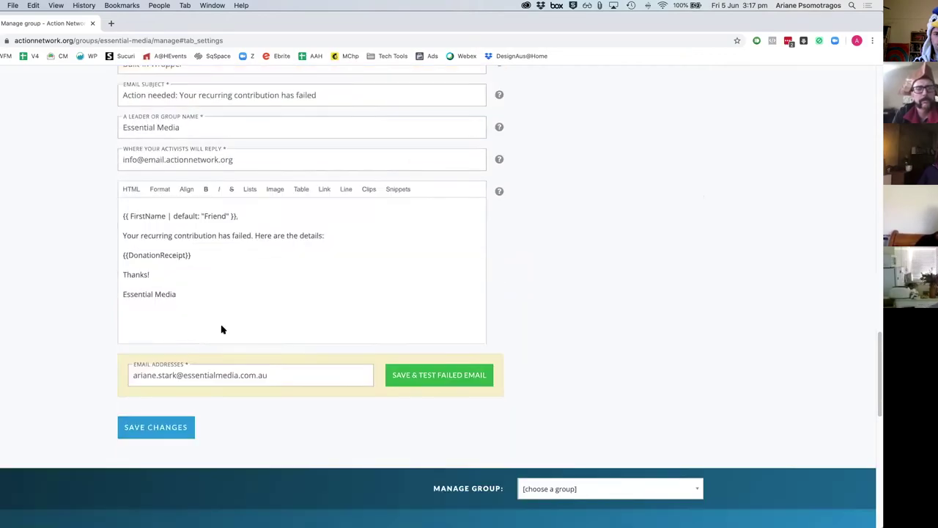
scroll(312, 268, up, 20)
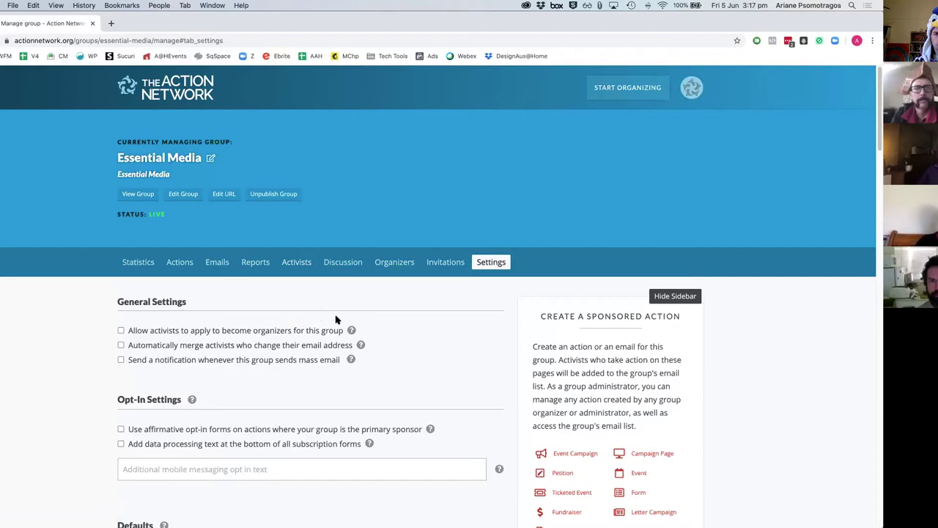
scroll(741, 367, down, 6)
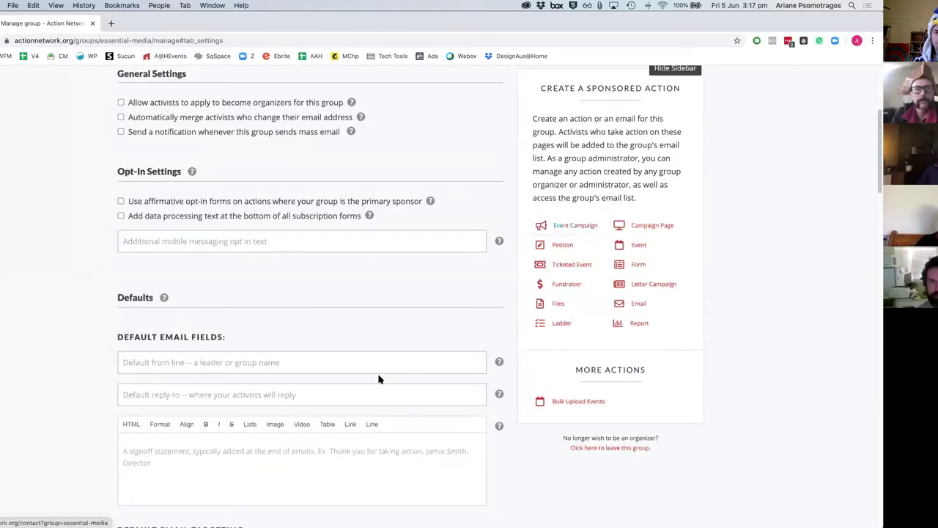
scroll(379, 379, up, 6)
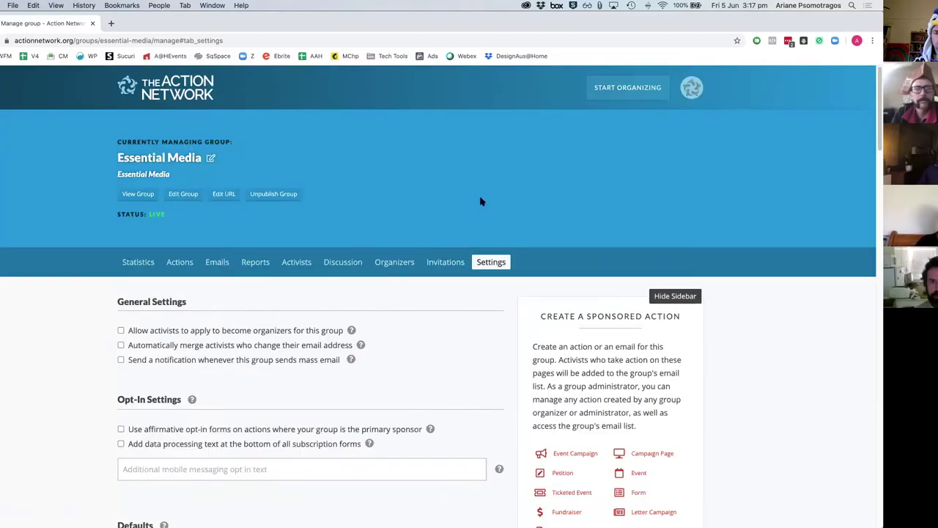
Step: Open the Start Organizing mega-menu from the page header
click(618, 94)
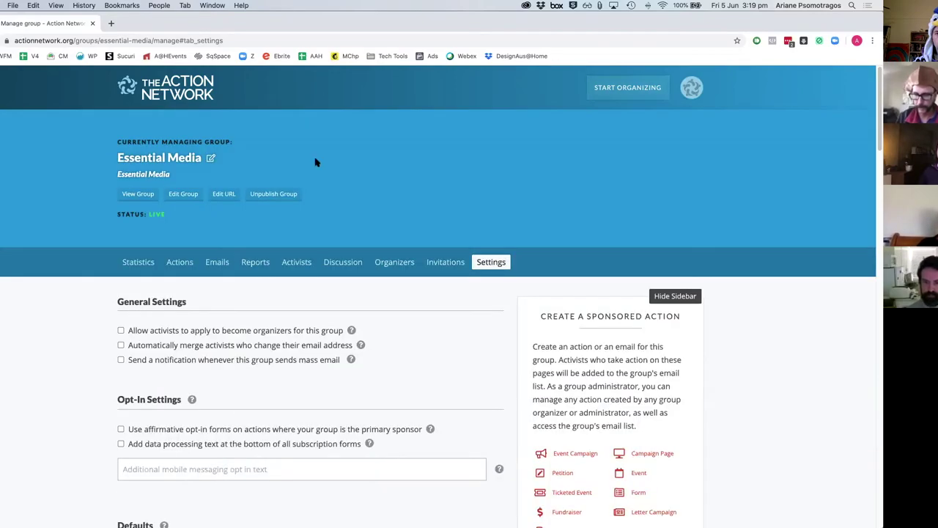
Step: Start a new ticketed event and look over its form down to the tickets-available field
mouse_move(609, 98)
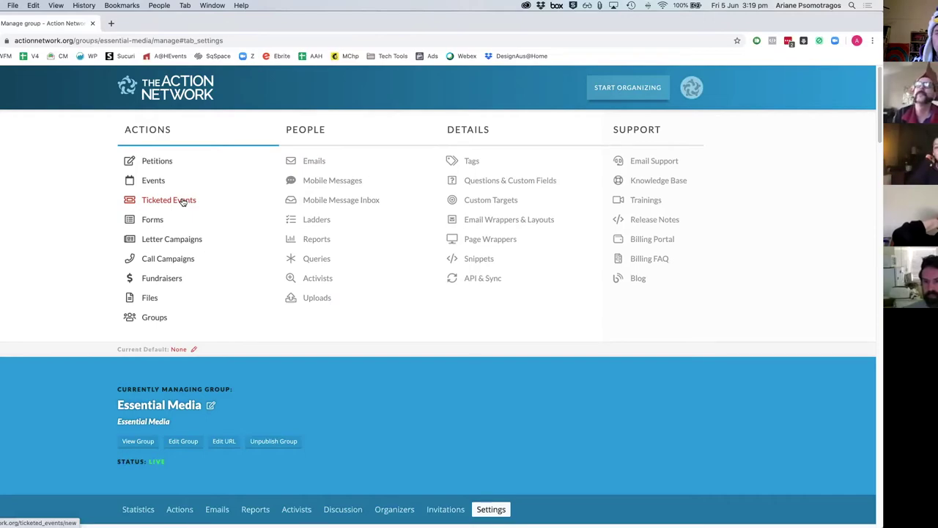
click(184, 203)
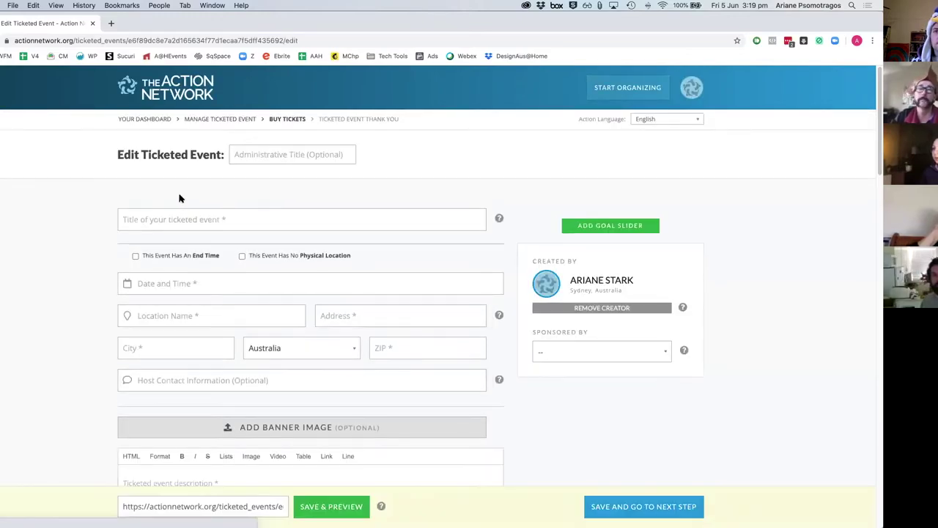
scroll(79, 304, down, 5)
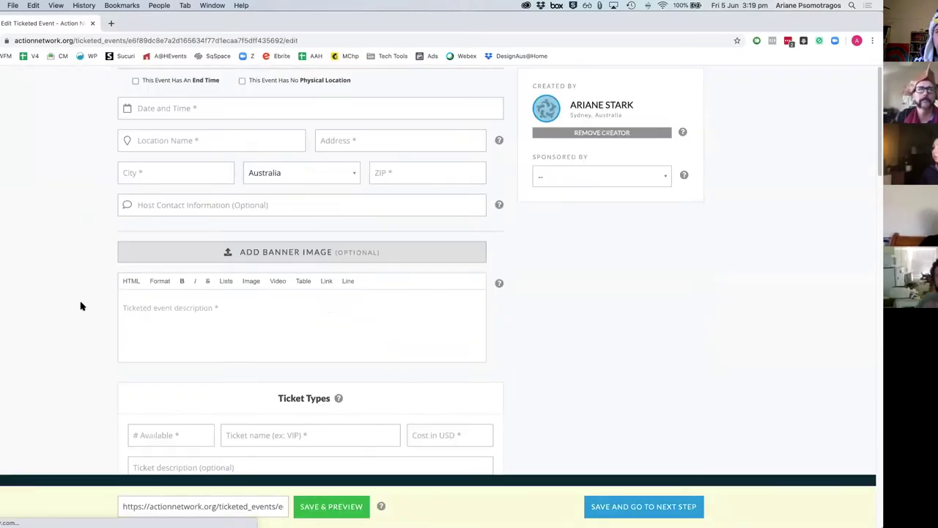
scroll(81, 306, down, 1)
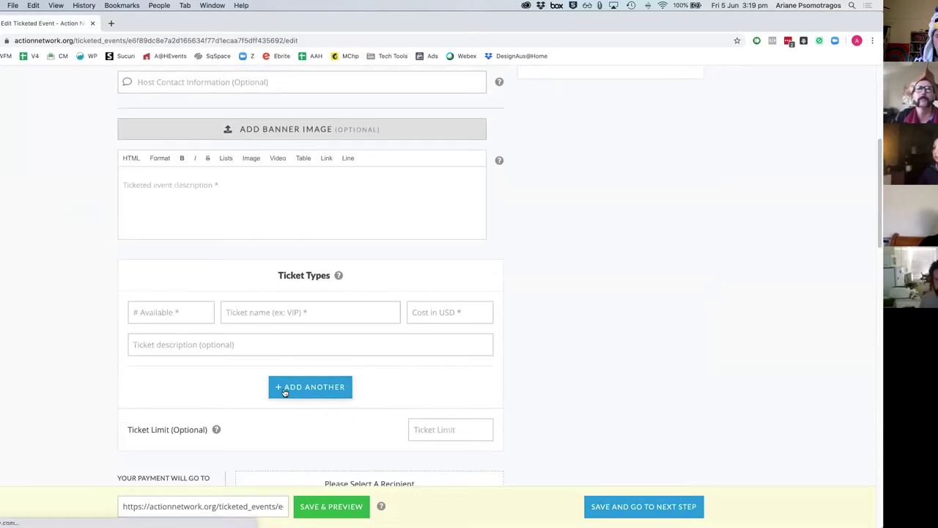
click(178, 320)
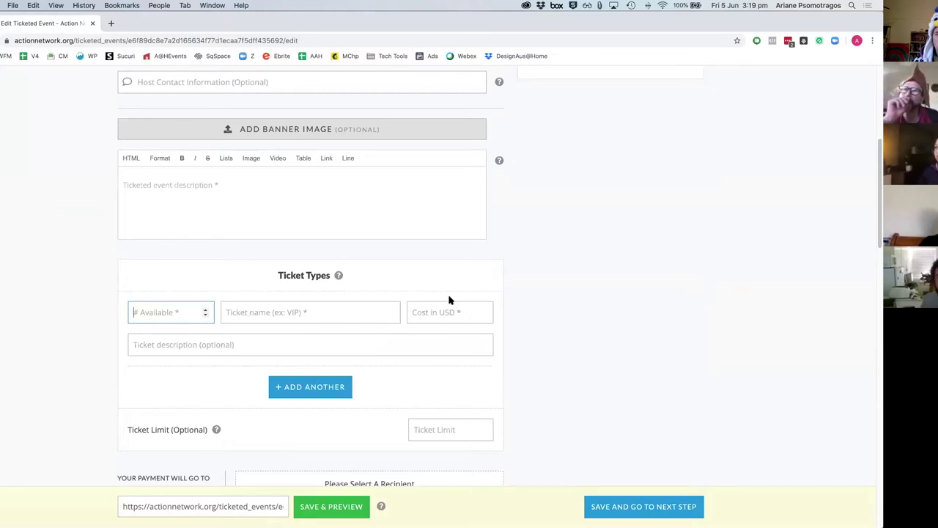
Step: Return to the top of the event form and reopen the Start Organizing menu
scroll(151, 357, up, 1)
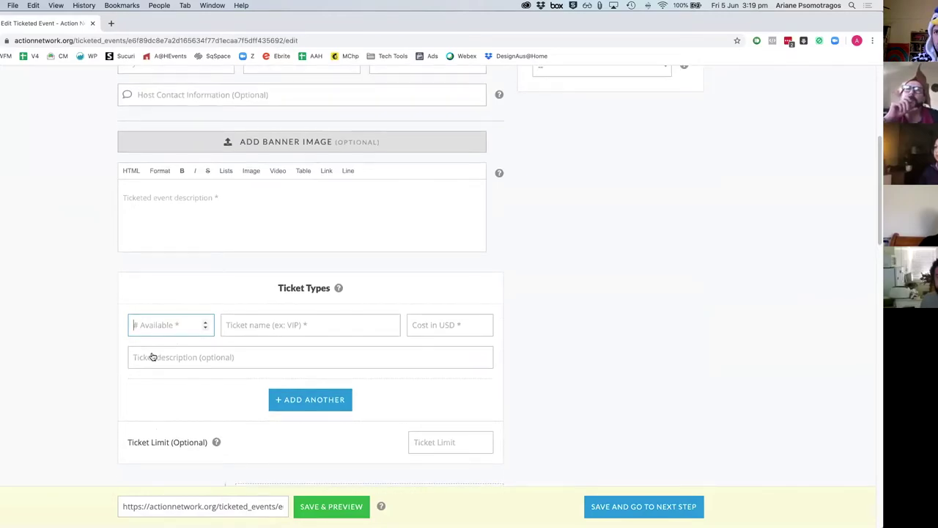
scroll(155, 354, up, 2)
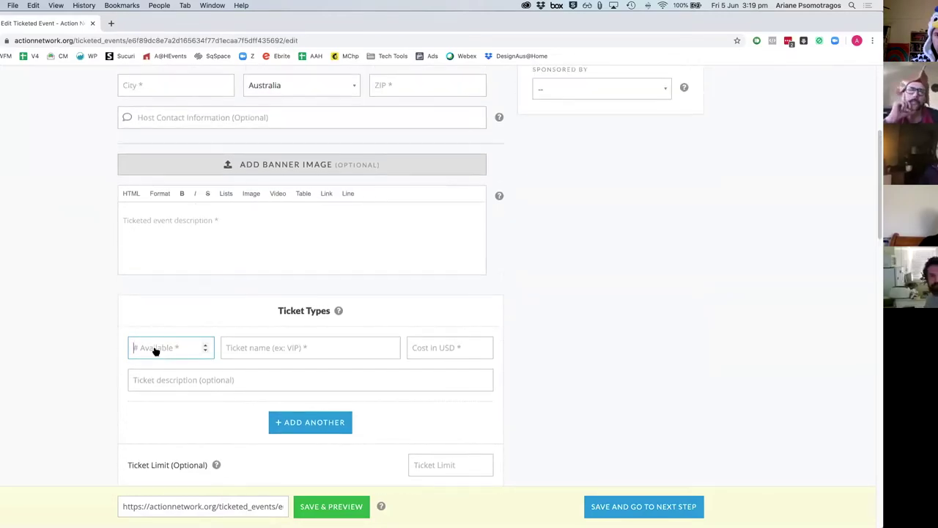
scroll(184, 369, up, 10)
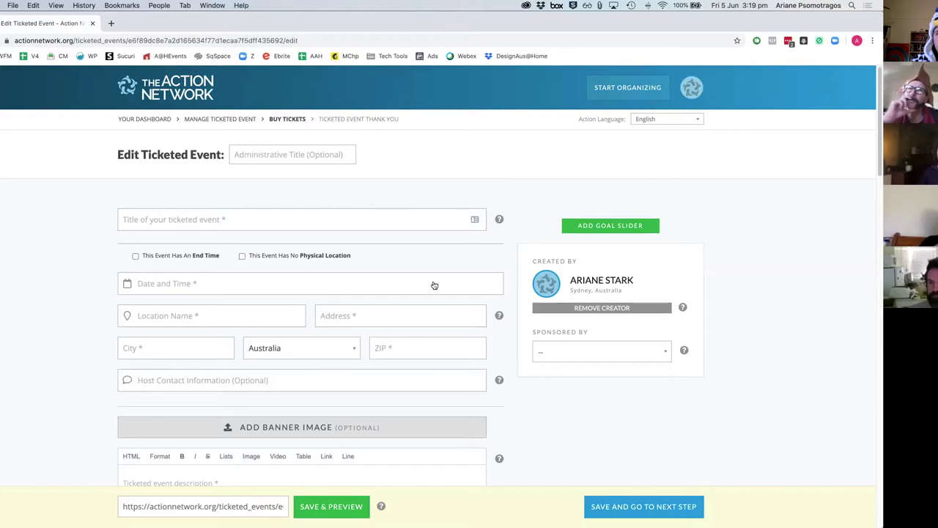
click(615, 101)
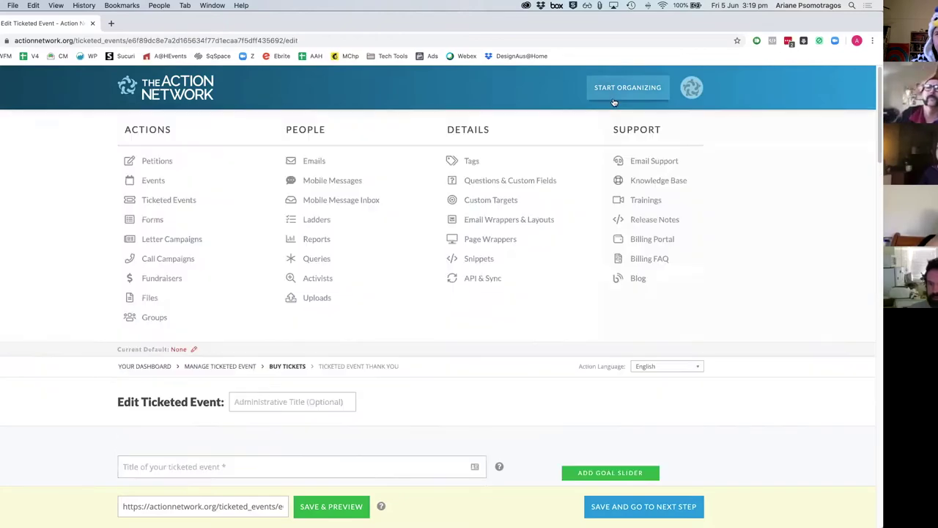
Step: Start a new letter campaign, view its target list choices, and reopen the main navigation
click(186, 247)
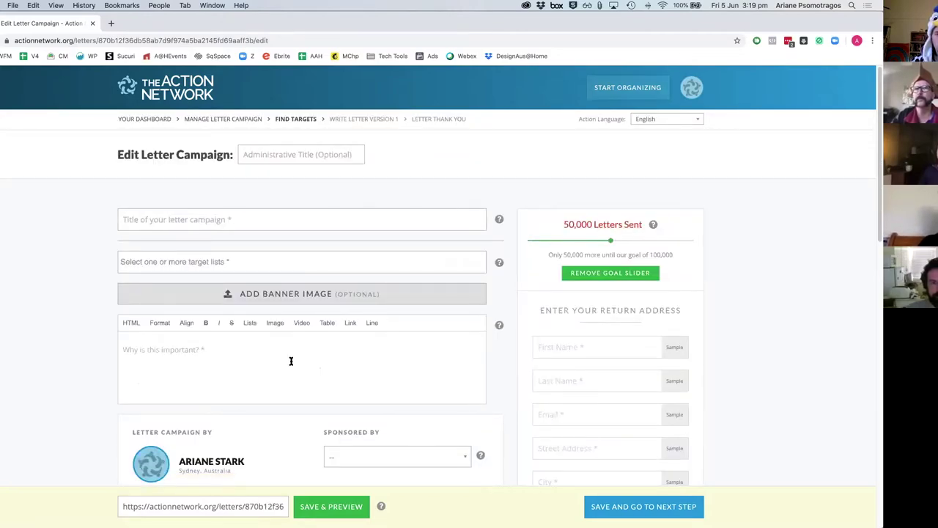
scroll(302, 360, down, 6)
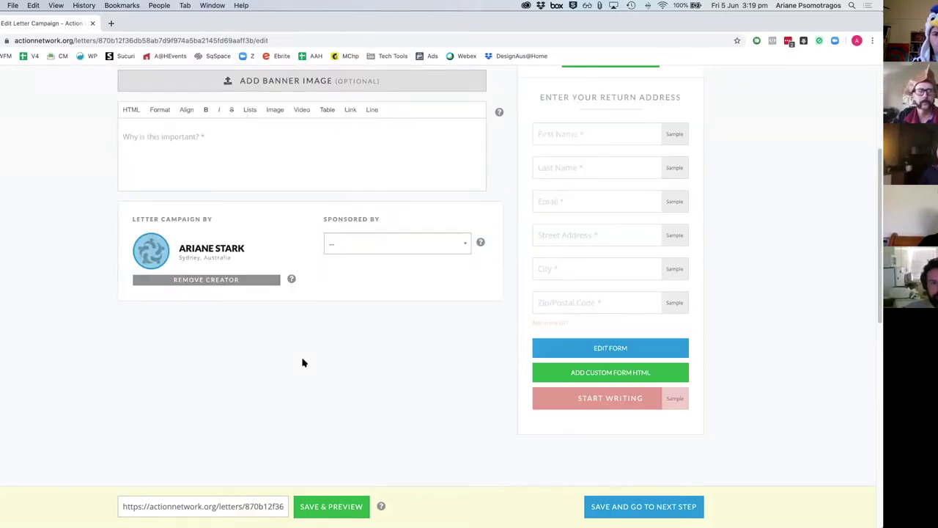
scroll(383, 411, up, 5)
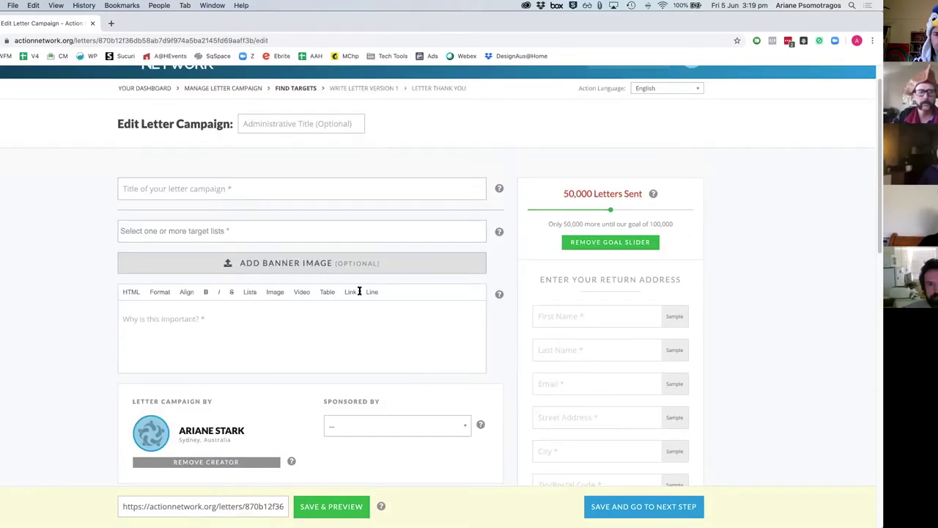
click(285, 239)
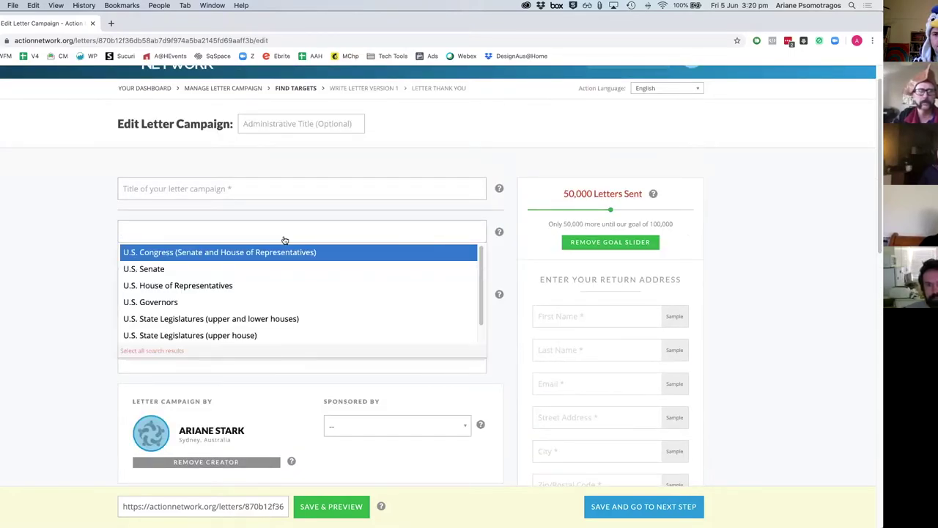
scroll(275, 286, down, 1)
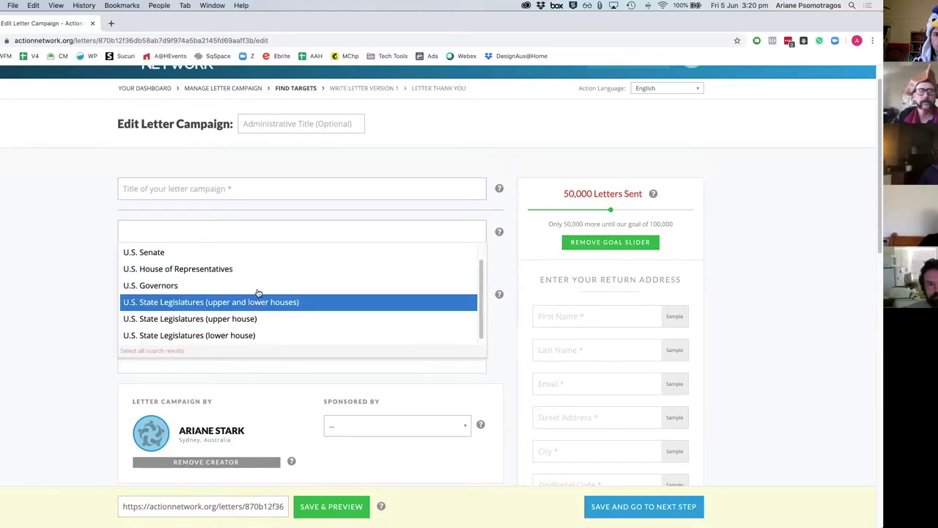
scroll(258, 293, up, 1)
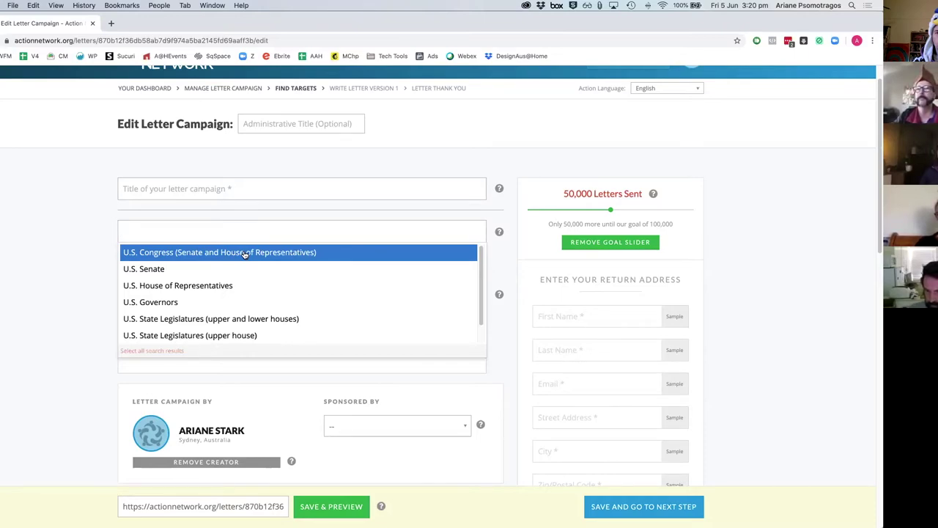
scroll(115, 315, up, 1)
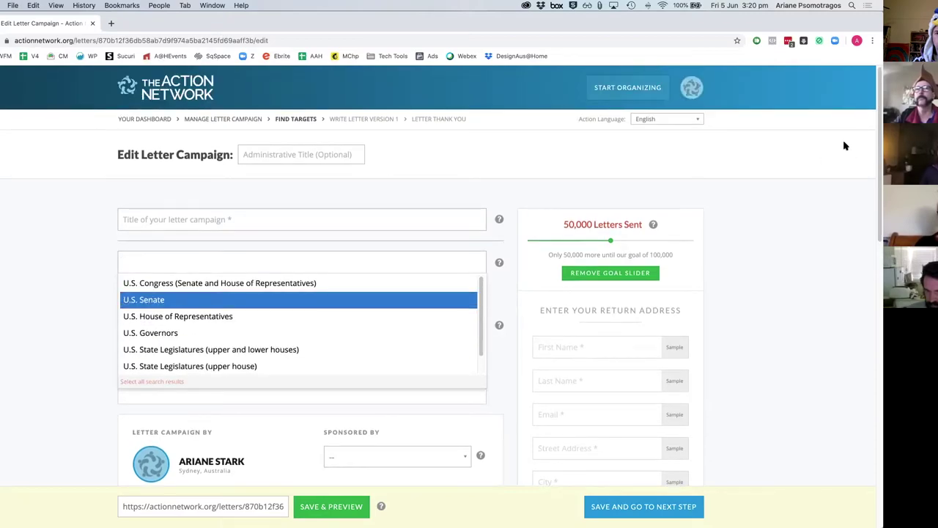
click(667, 106)
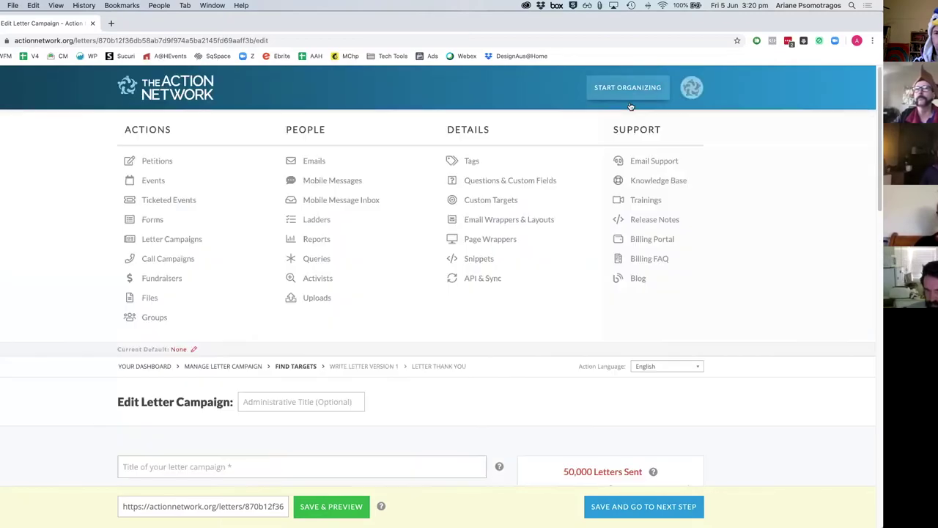
Step: Create a new email addressed to the Essential Media list
click(315, 162)
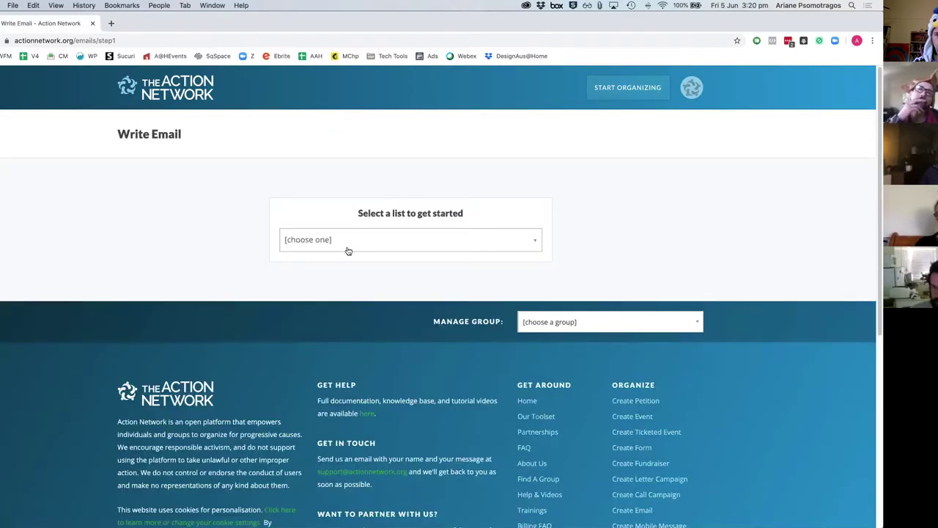
click(348, 248)
click(334, 348)
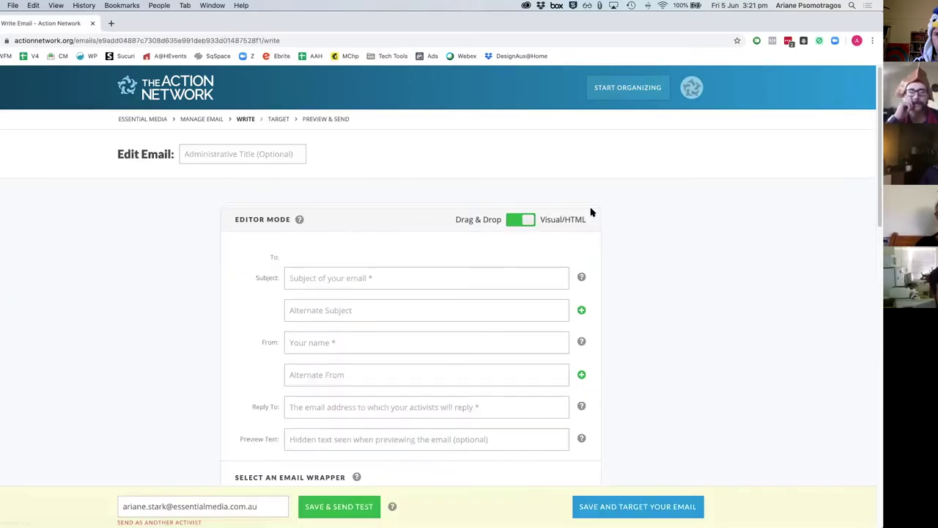
click(218, 155)
Step: Enter 'Test' as both the email's administrative title and its subject
text(Test)
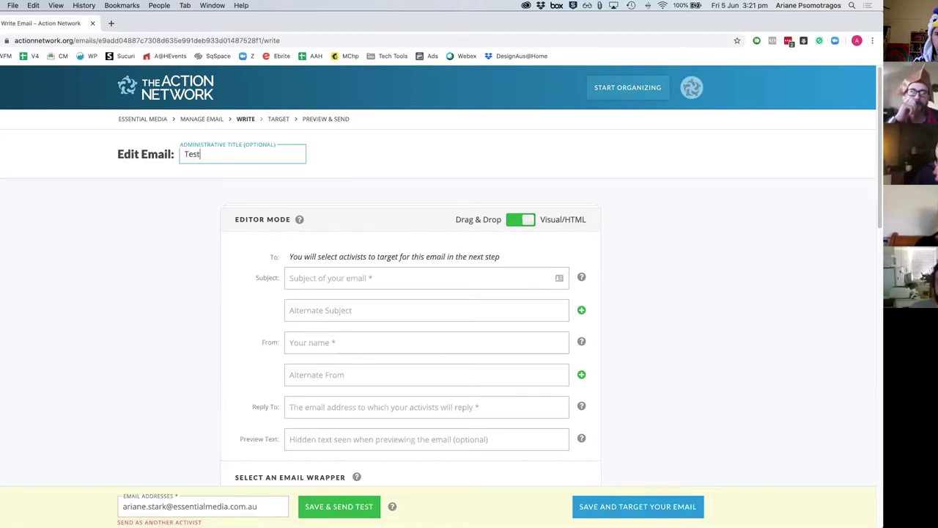
click(335, 282)
scroll(336, 285, down, 1)
scroll(336, 285, down, 2)
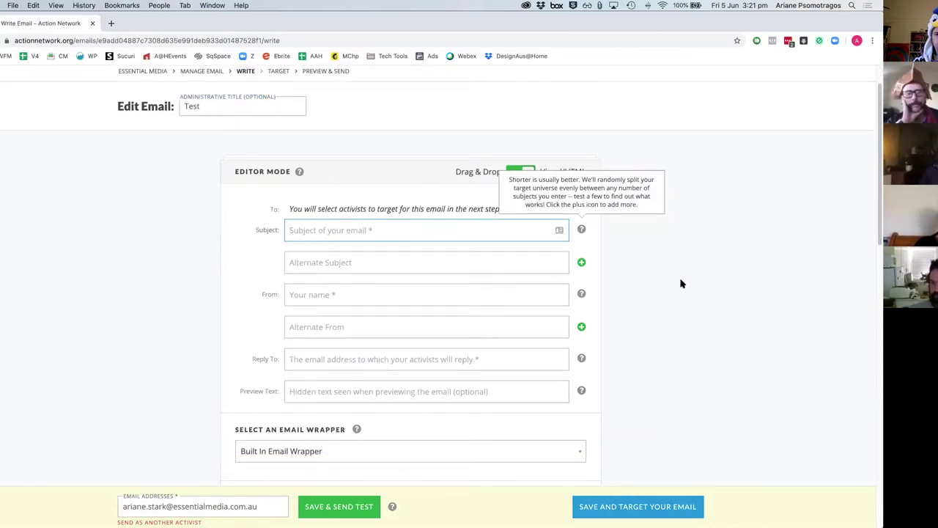
text(Test)
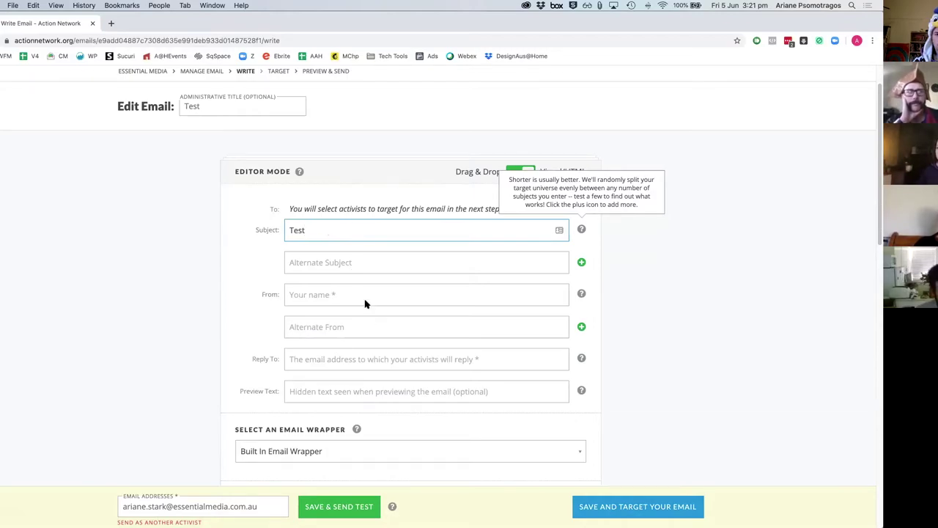
Step: Set the sender to 'Your name' and autofill the organisation's reply-to address
click(309, 304)
text(Your n)
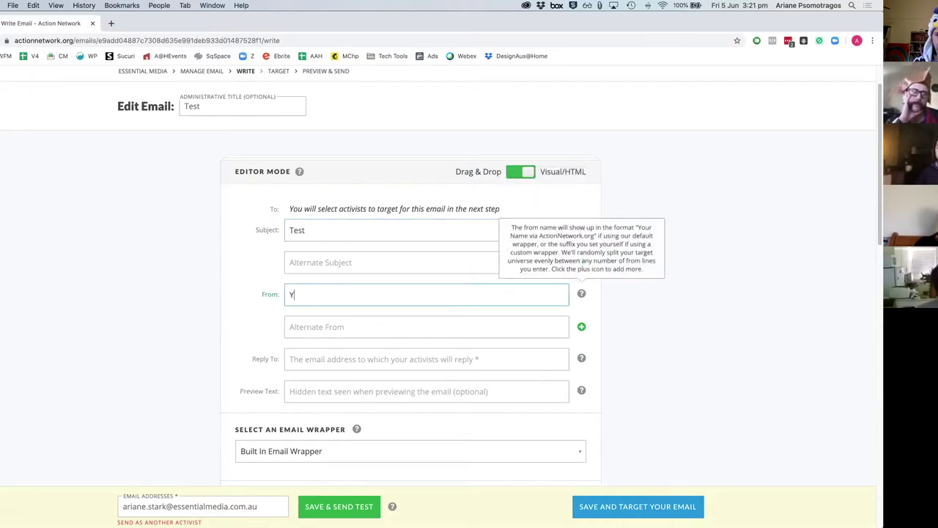
key(Tab)
key(Tab)
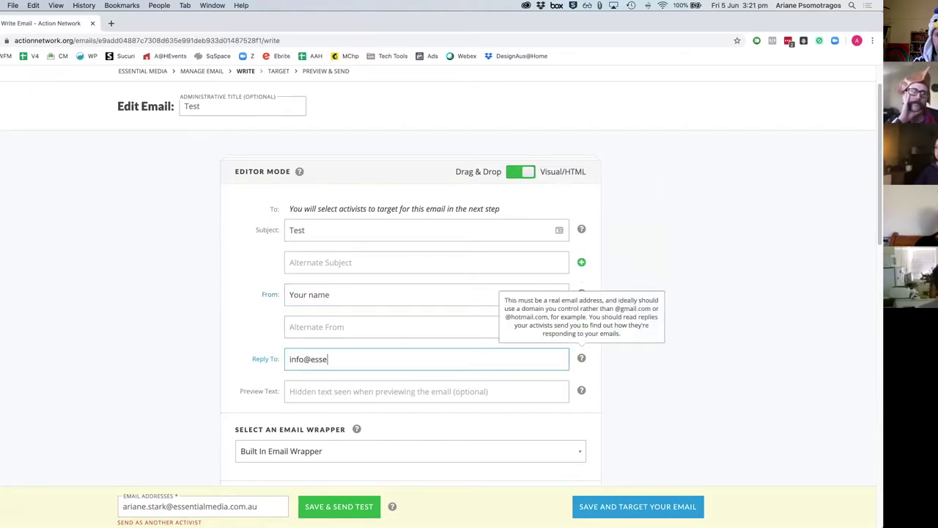
key(Down)
key(Return)
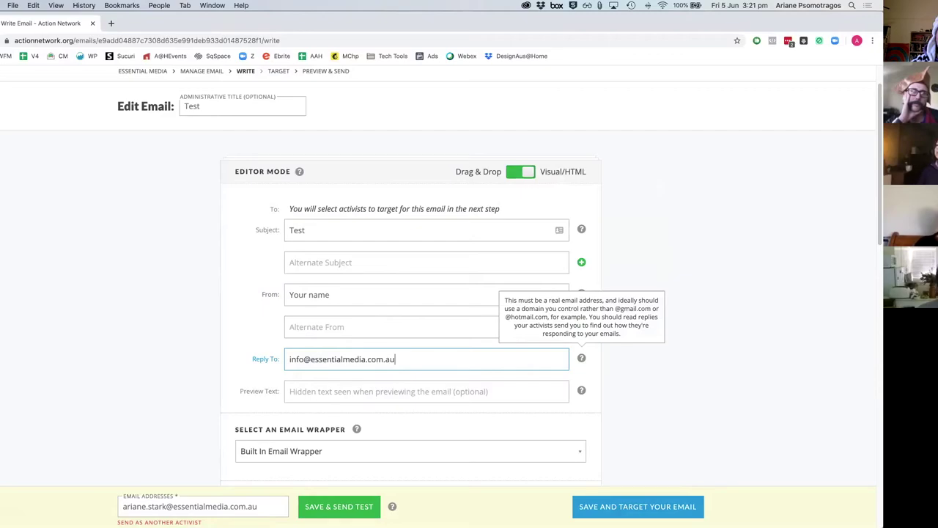
Step: Keep the Built In Email Wrapper and write 'Test' as the email body
click(304, 397)
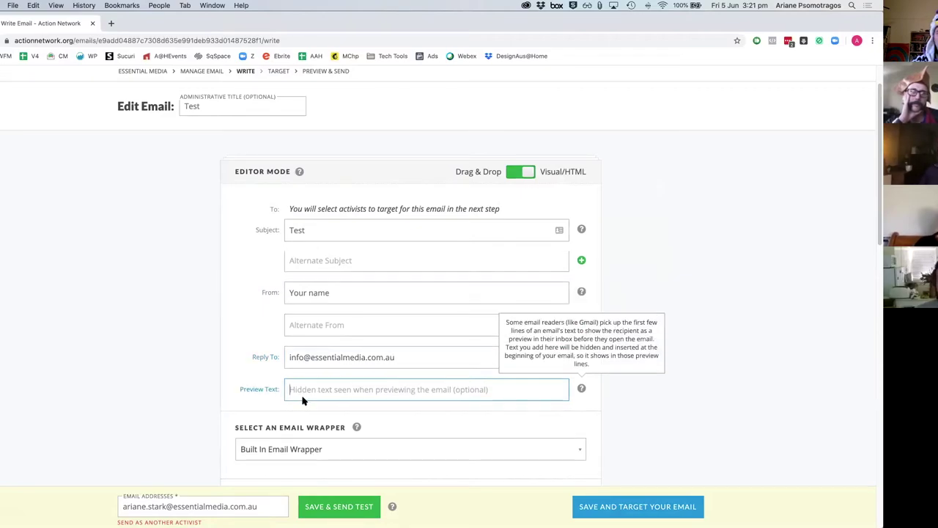
scroll(322, 294, down, 3)
click(315, 297)
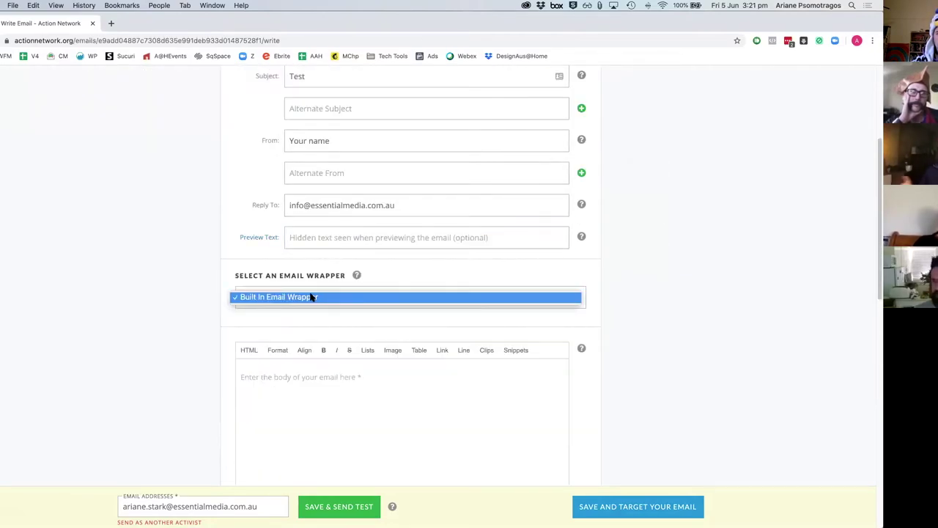
click(180, 309)
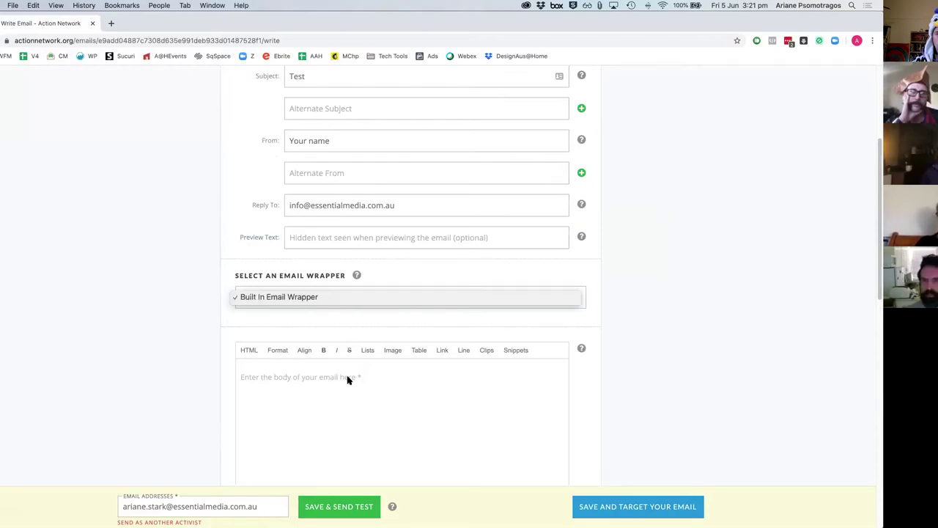
click(380, 403)
text(Test)
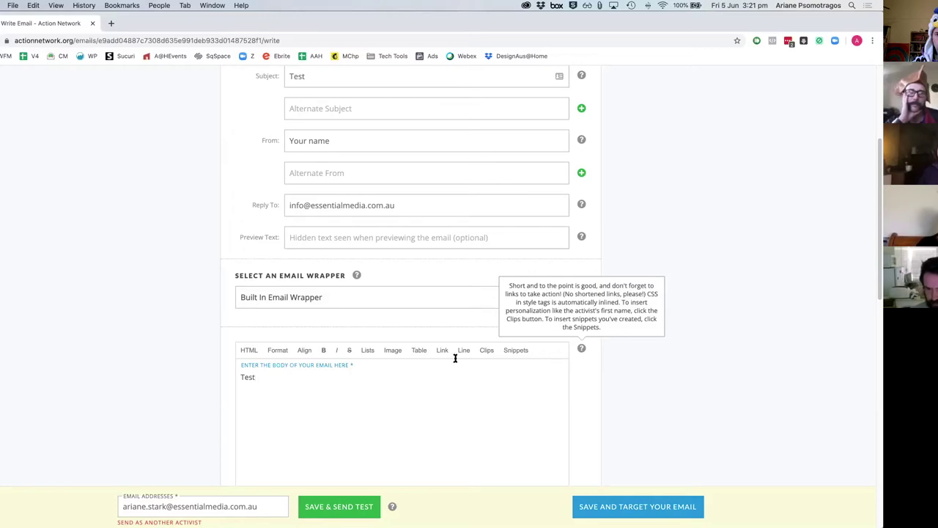
click(516, 350)
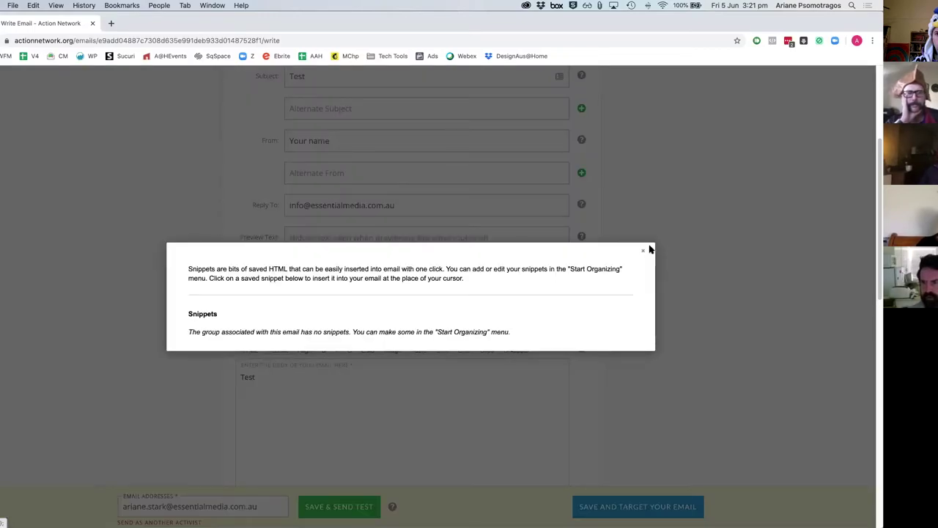
click(487, 355)
click(486, 350)
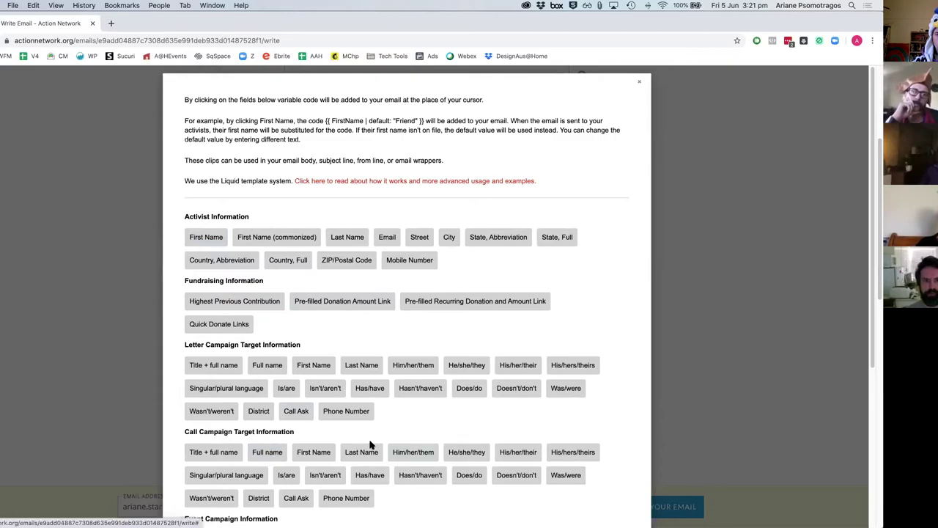
scroll(323, 477, down, 4)
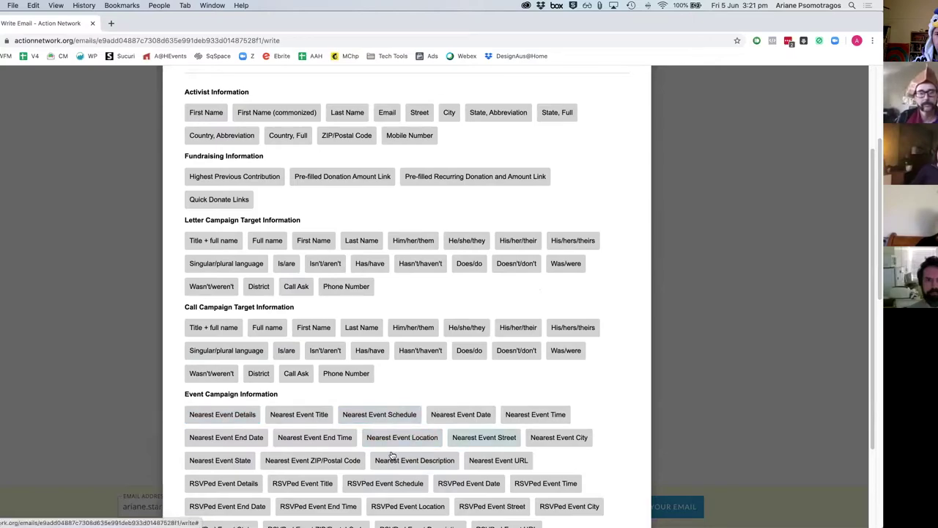
scroll(319, 411, down, 3)
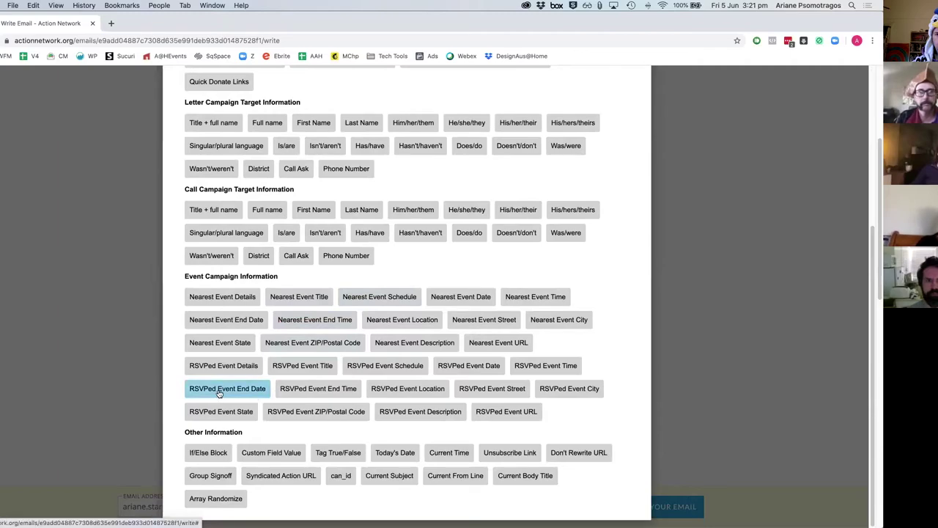
scroll(304, 364, down, 1)
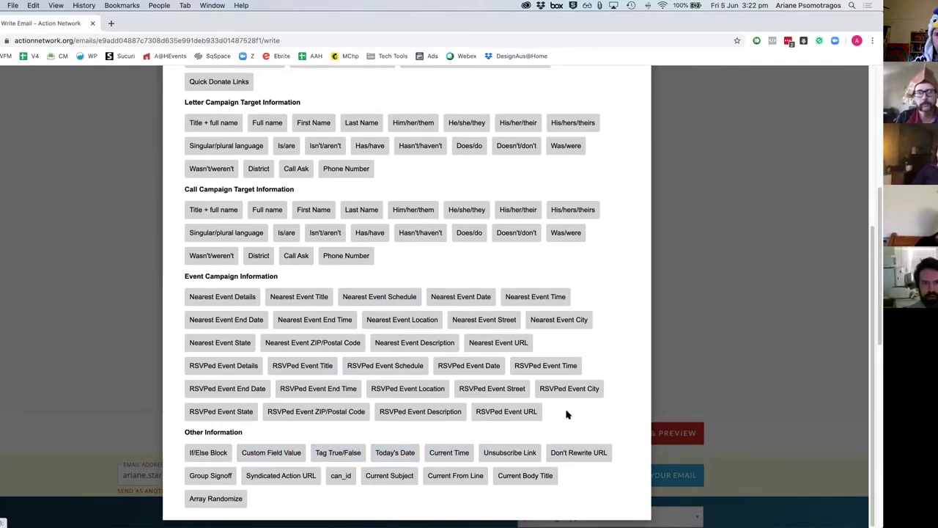
scroll(563, 342, up, 5)
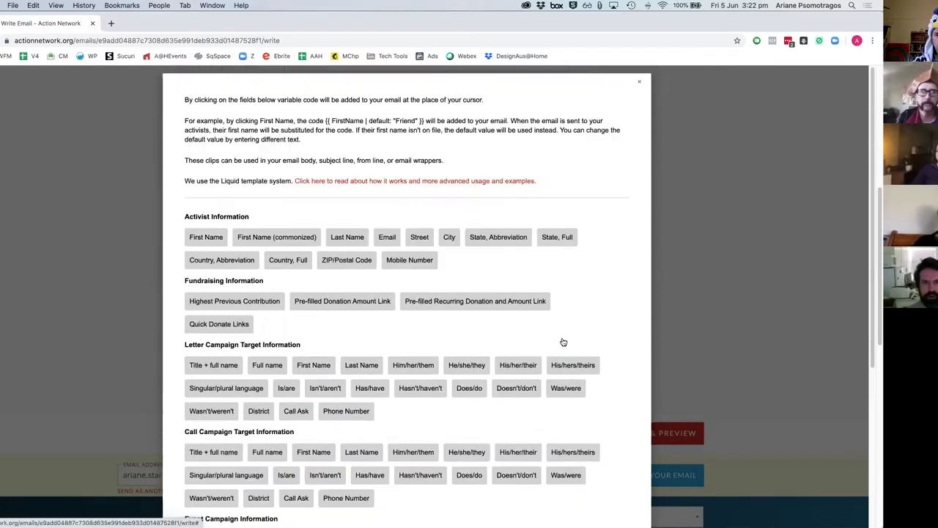
click(639, 85)
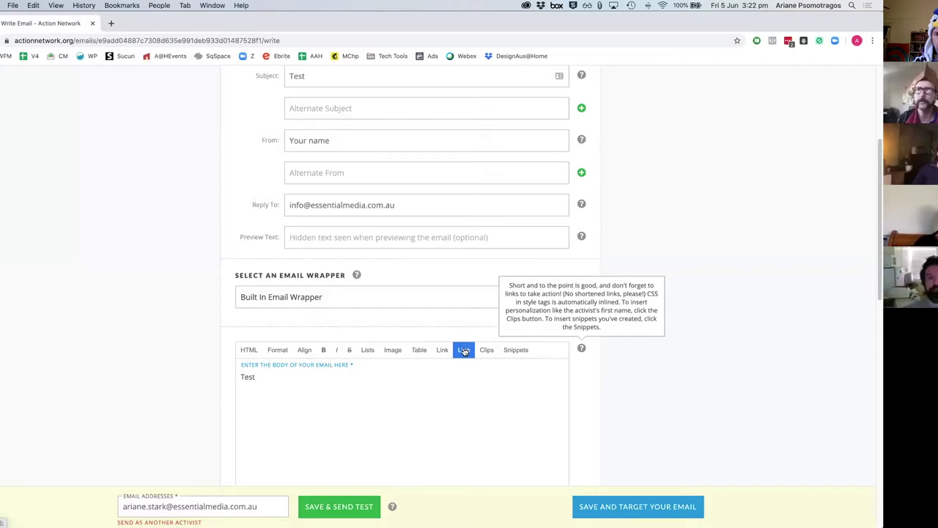
scroll(444, 409, down, 5)
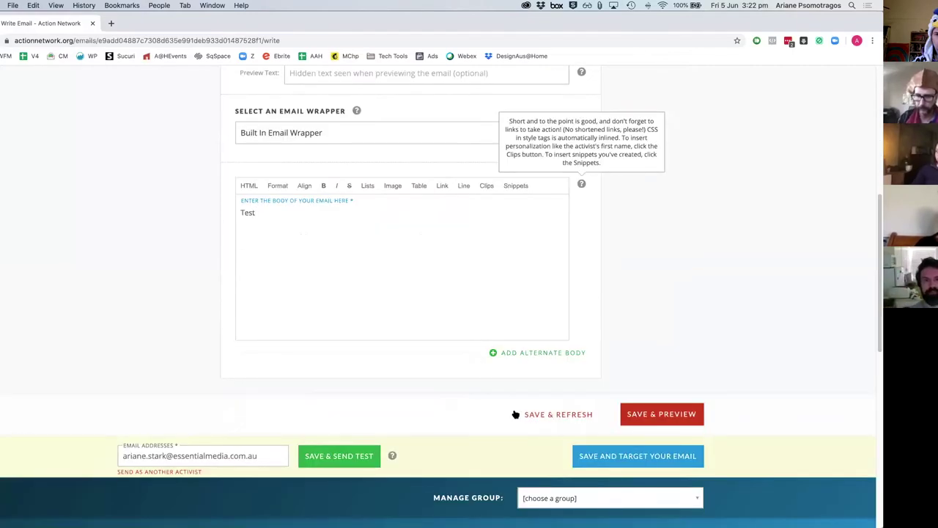
click(657, 454)
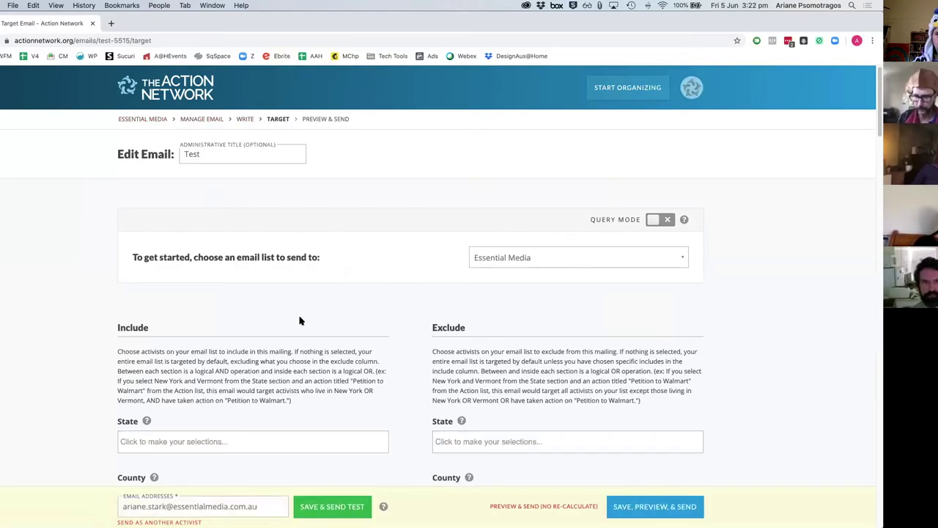
Step: Review the email's targeting options, leaving the Exclude Tags filter empty
scroll(110, 337, down, 3)
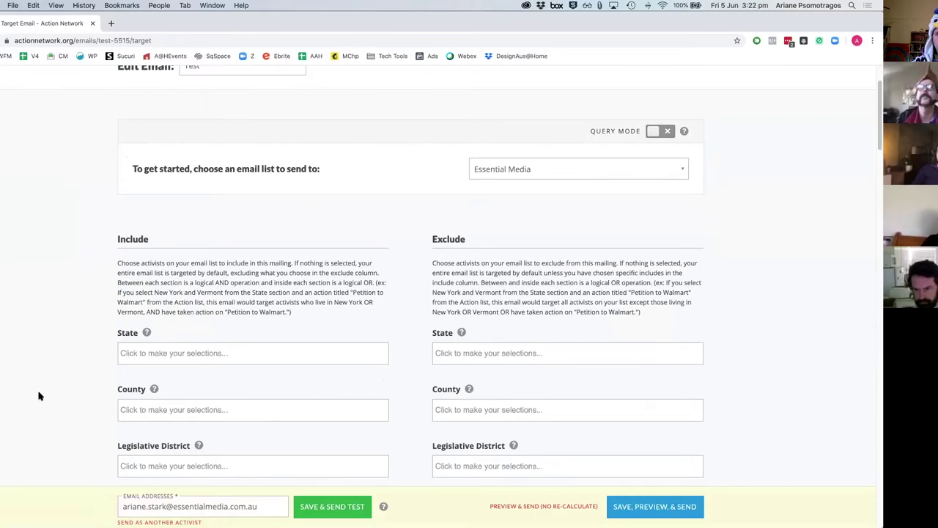
scroll(40, 396, down, 5)
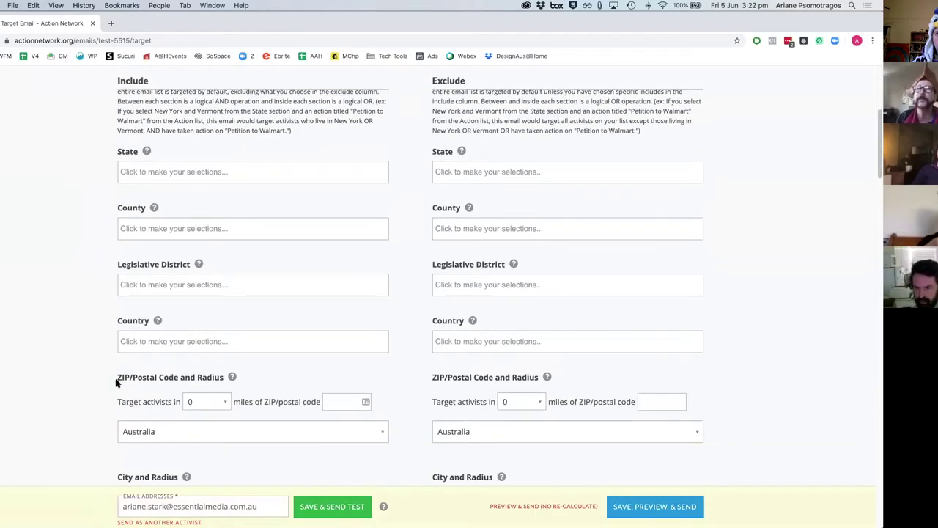
scroll(55, 413, down, 9)
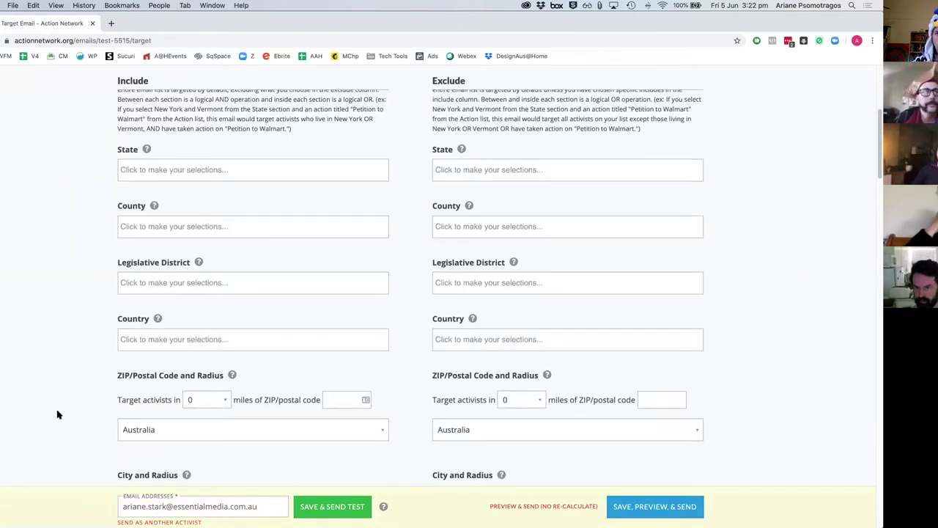
scroll(83, 403, down, 12)
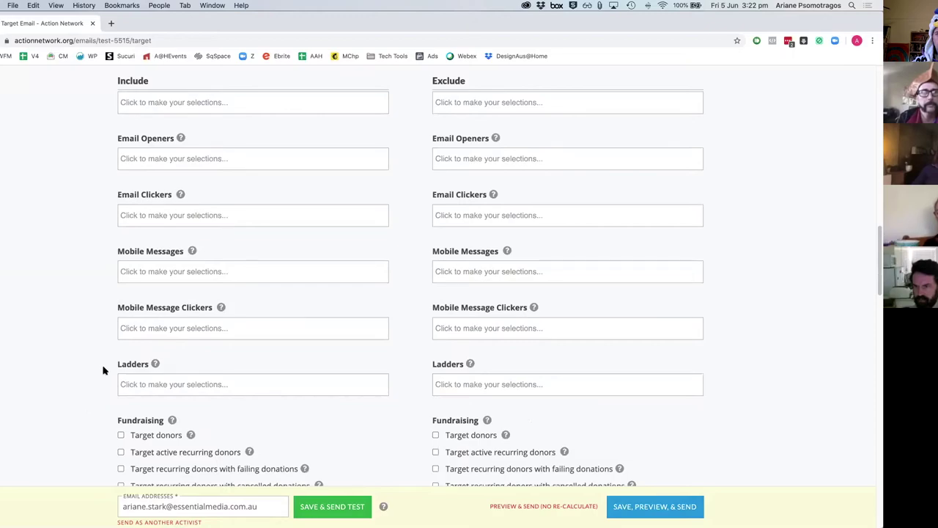
scroll(206, 431, down, 6)
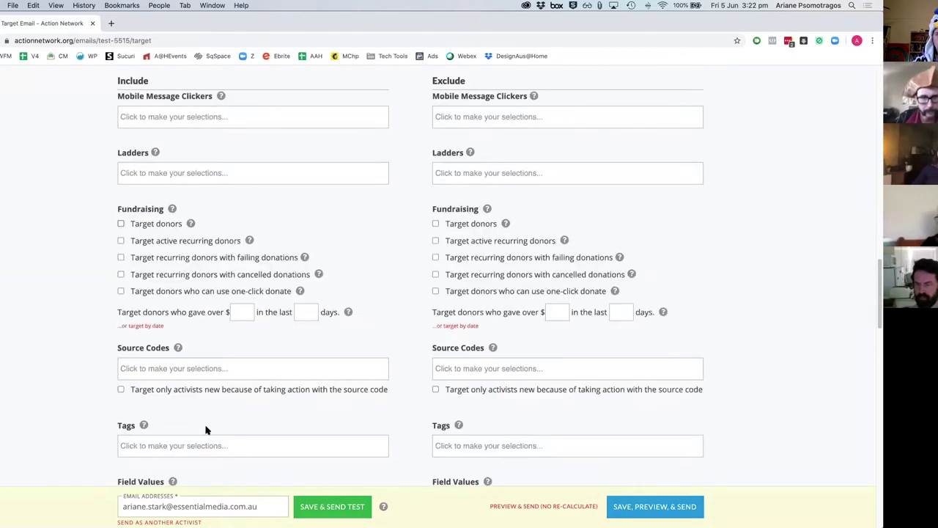
click(453, 448)
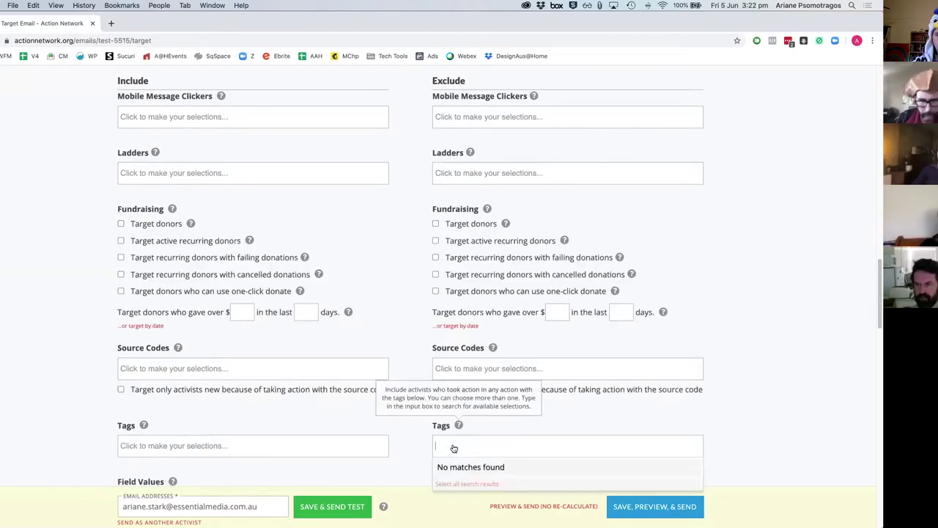
click(293, 407)
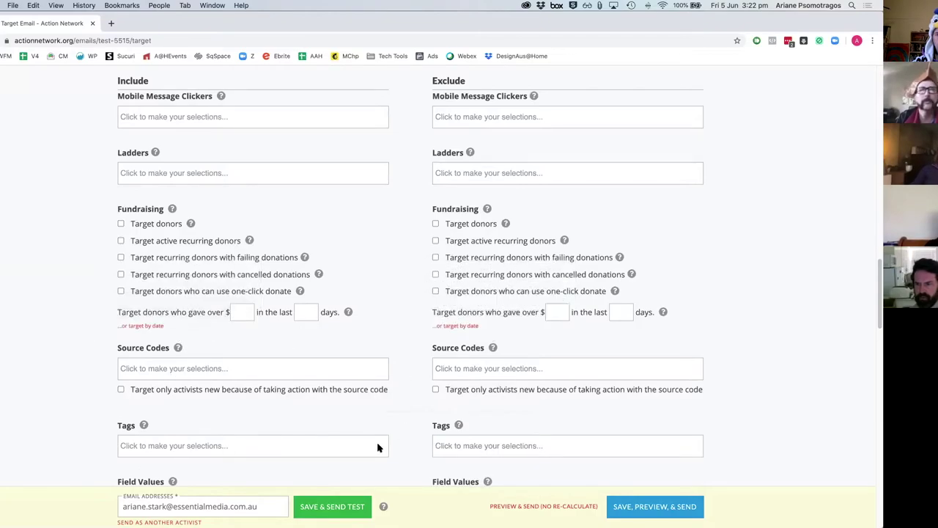
Step: Scroll to the bottom of the Target page and continue to Save, Preview & Send
scroll(589, 386, down, 4)
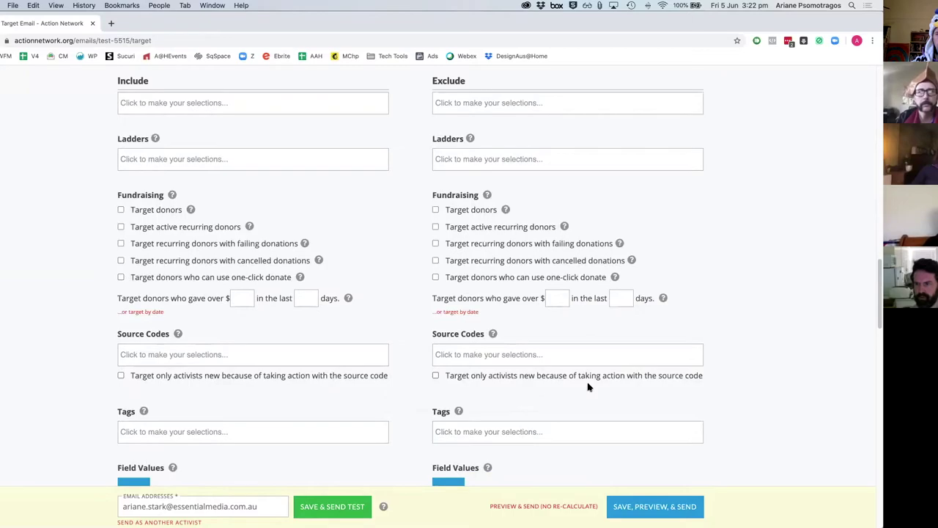
scroll(589, 385, down, 2)
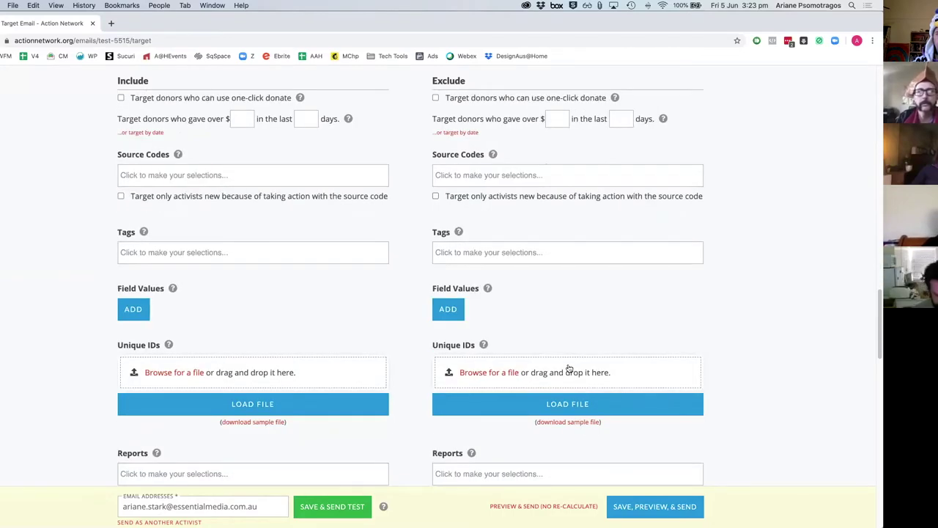
scroll(569, 368, down, 6)
scroll(195, 167, up, 1)
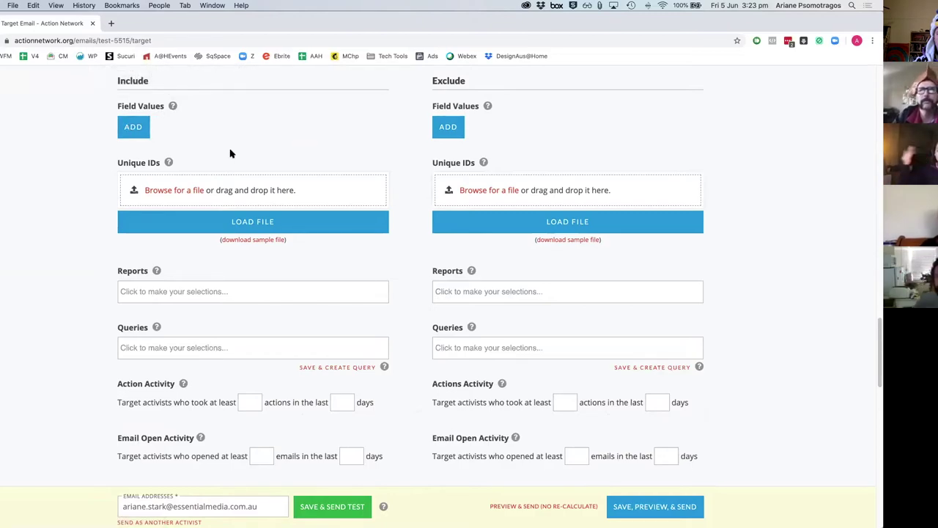
scroll(476, 235, down, 1)
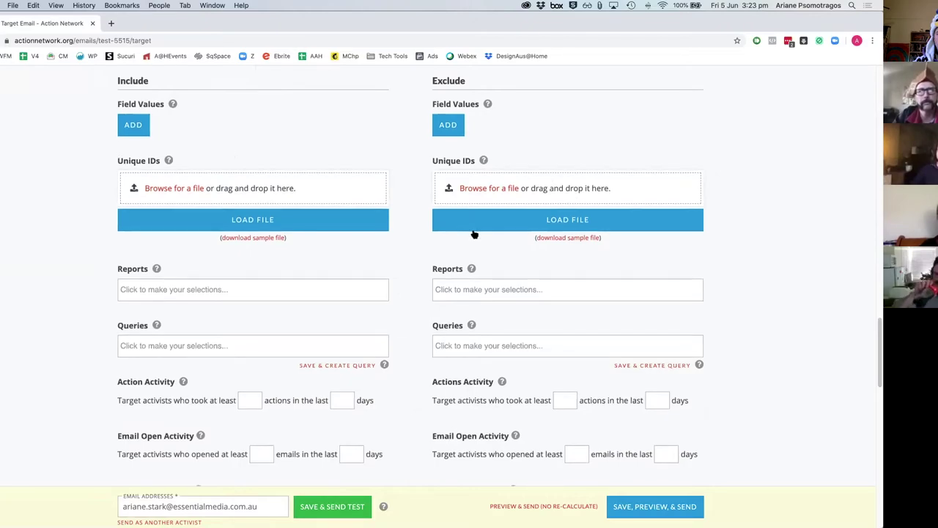
scroll(411, 295, down, 3)
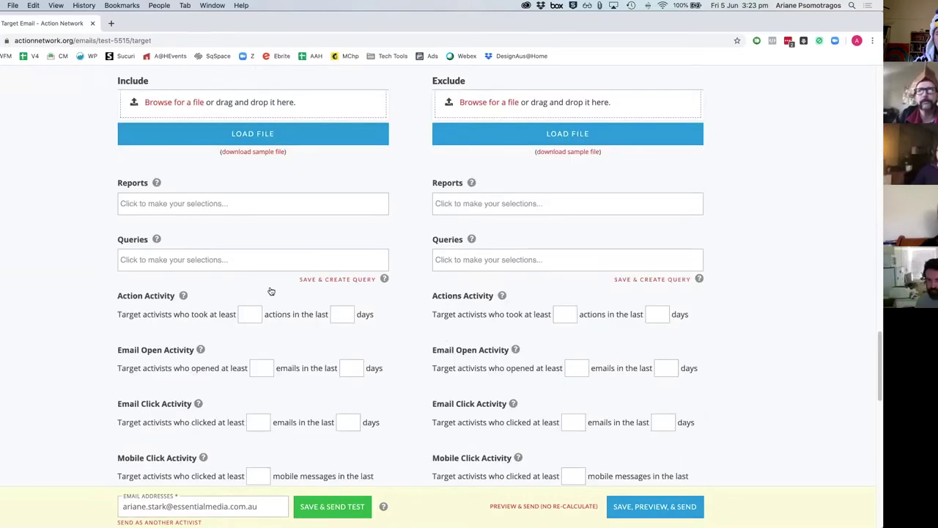
click(660, 506)
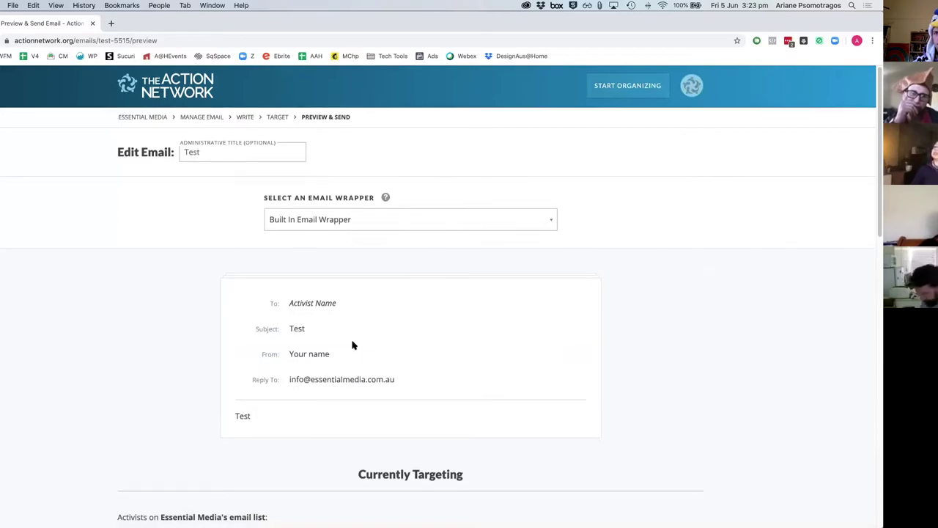
Step: Confirm the preview's 2-activist recipient count, then open the Start Organizing menu
scroll(352, 343, down, 5)
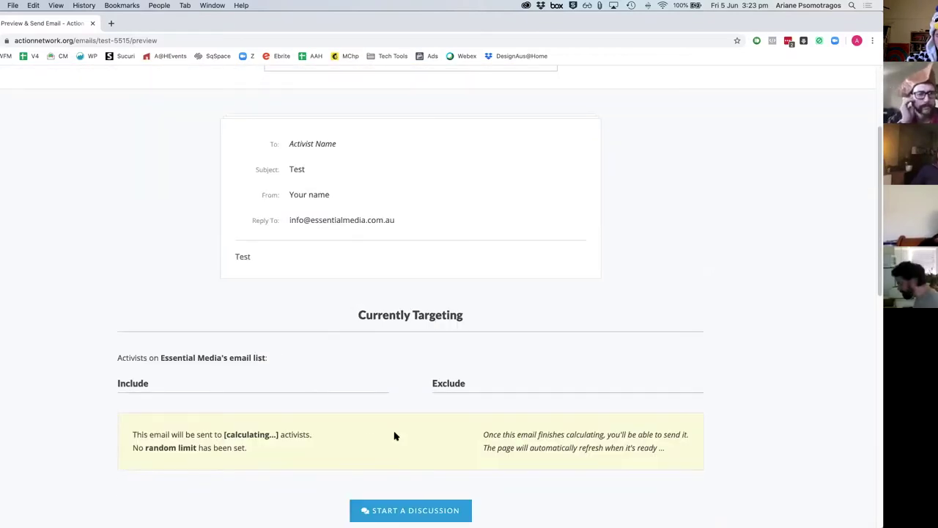
scroll(602, 458, down, 1)
scroll(579, 414, down, 2)
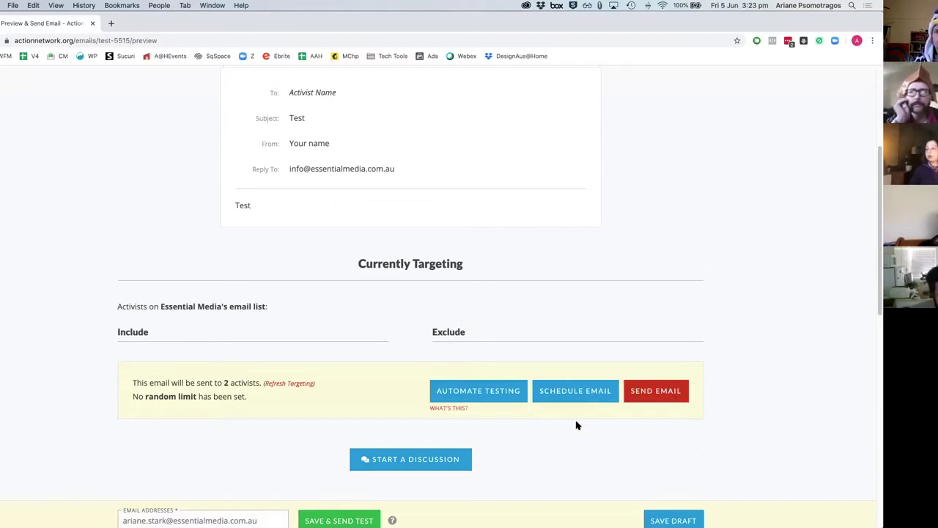
scroll(537, 377, down, 1)
scroll(506, 310, up, 5)
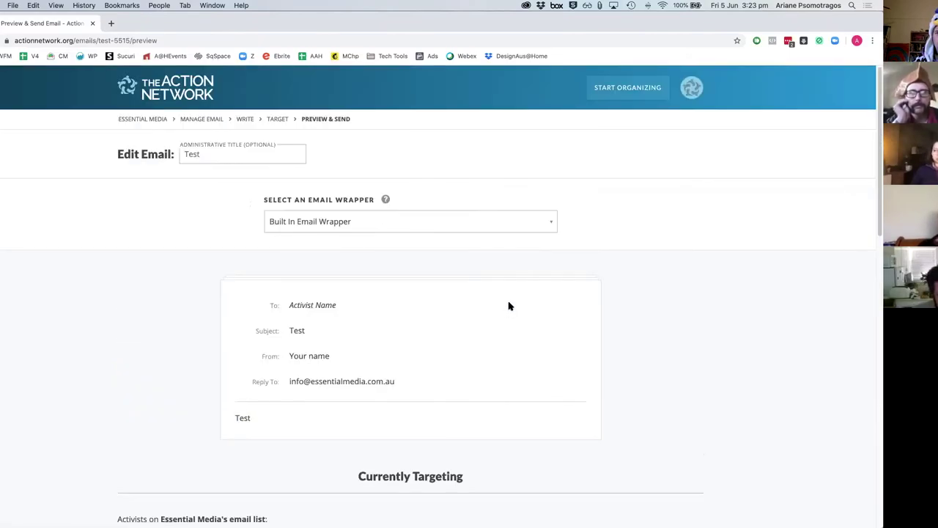
click(638, 94)
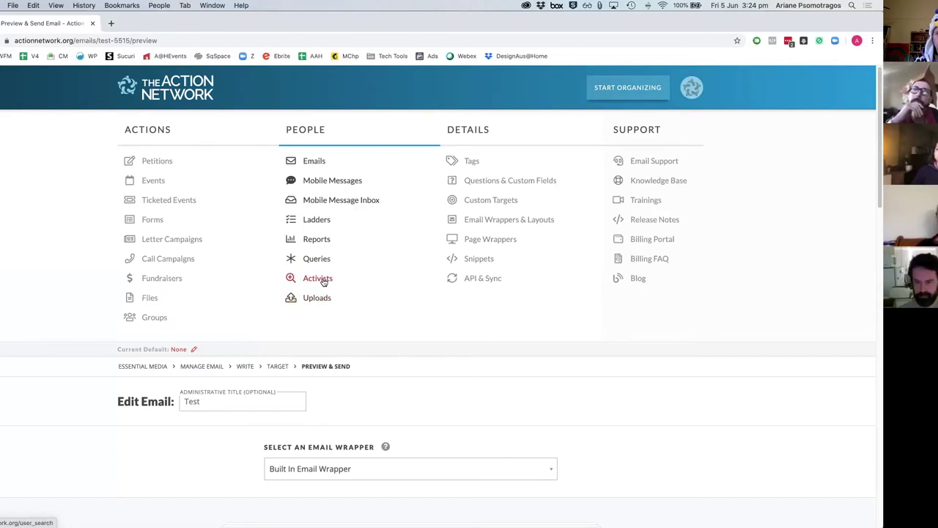
Step: Under People > Activists, filter to Essential Media and search for an activist's first name
click(323, 283)
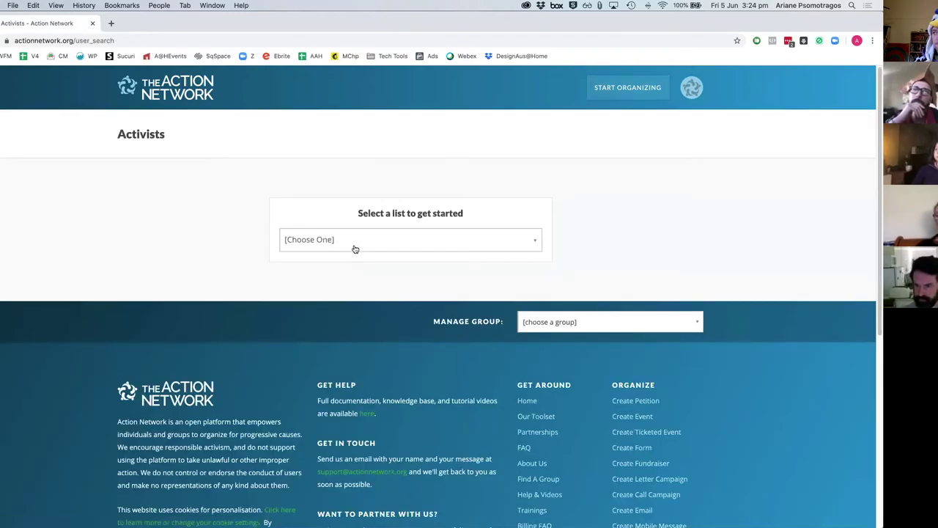
click(354, 246)
click(335, 347)
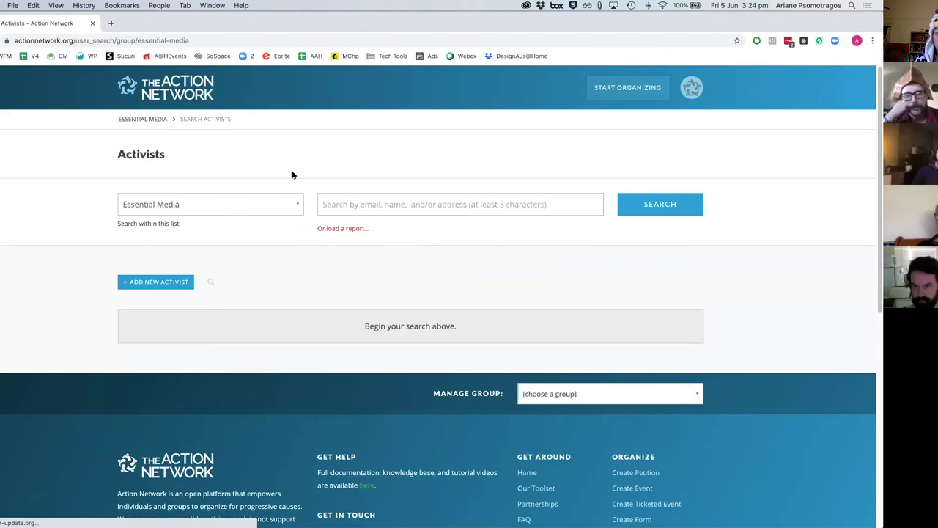
click(347, 200)
text(ARIANE)
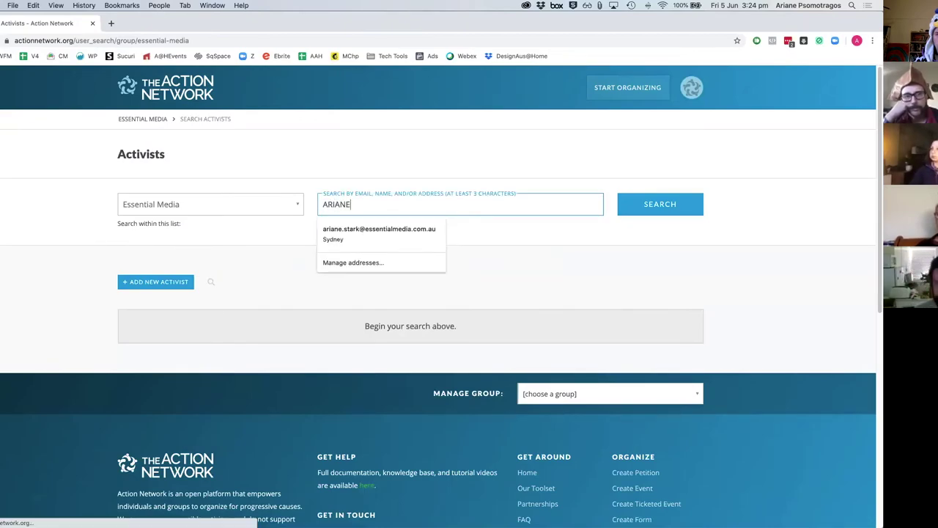
key(Return)
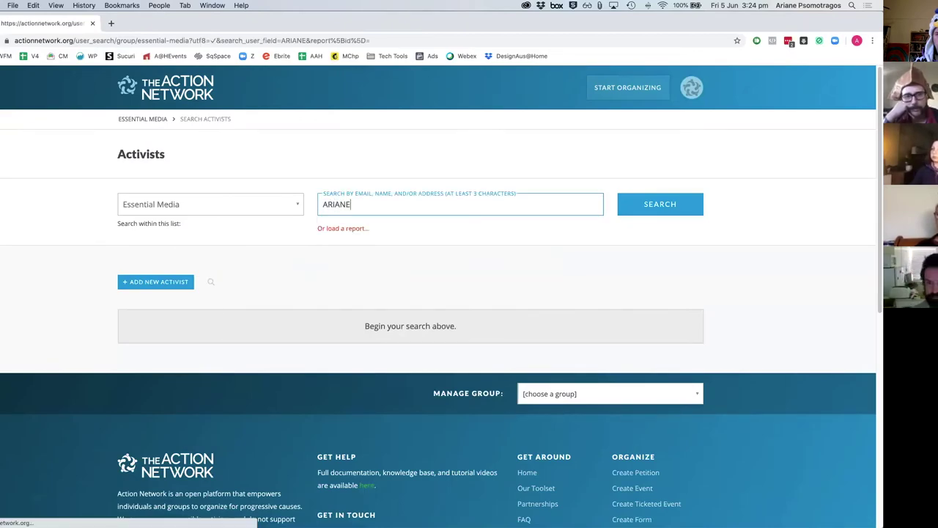
Step: Start a new activist and autofill their saved contact details
click(171, 283)
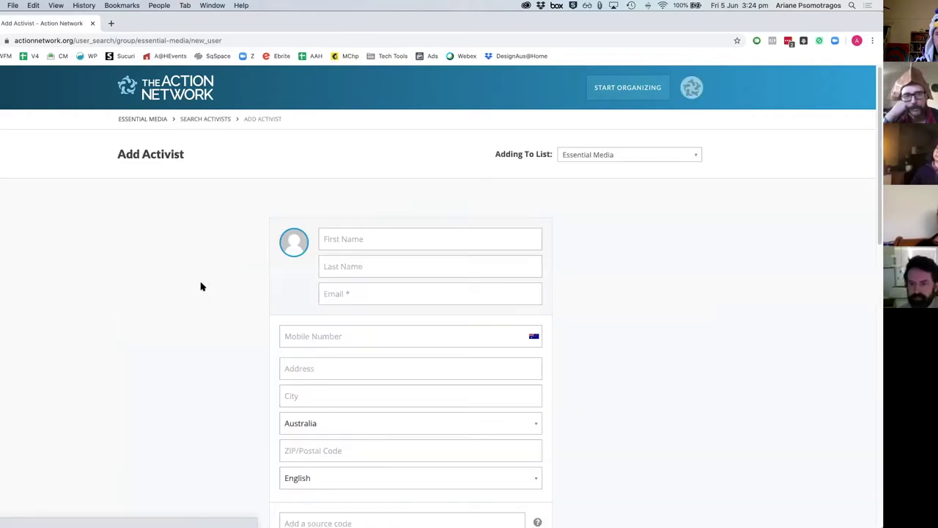
click(377, 234)
key(Down)
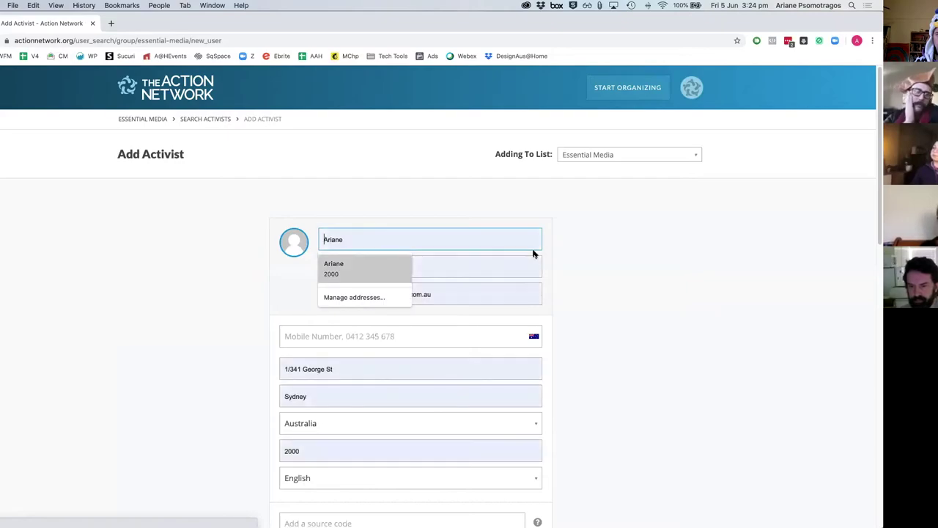
key(Return)
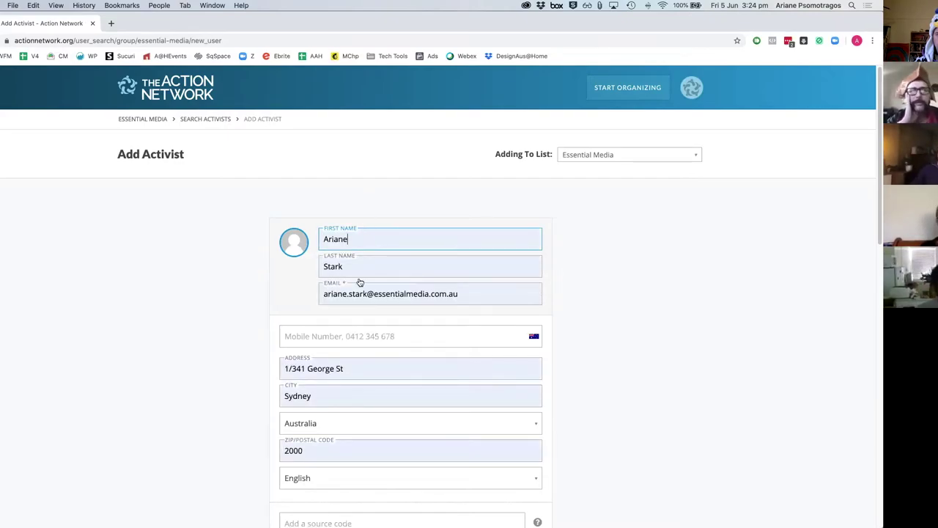
Step: Create the custom field 'Preference of icecream' with value Vanilla and save the activist
scroll(342, 243, down, 2)
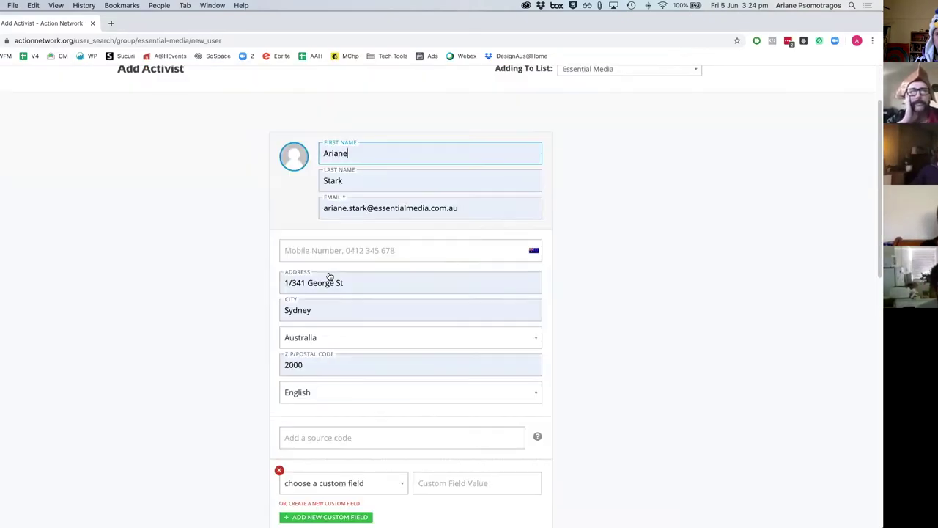
scroll(333, 371, down, 4)
click(340, 332)
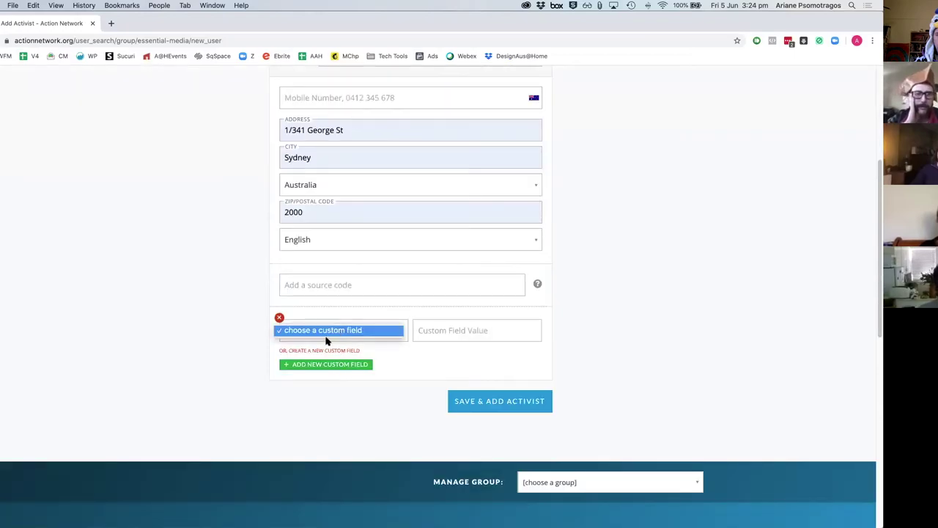
click(327, 335)
click(327, 349)
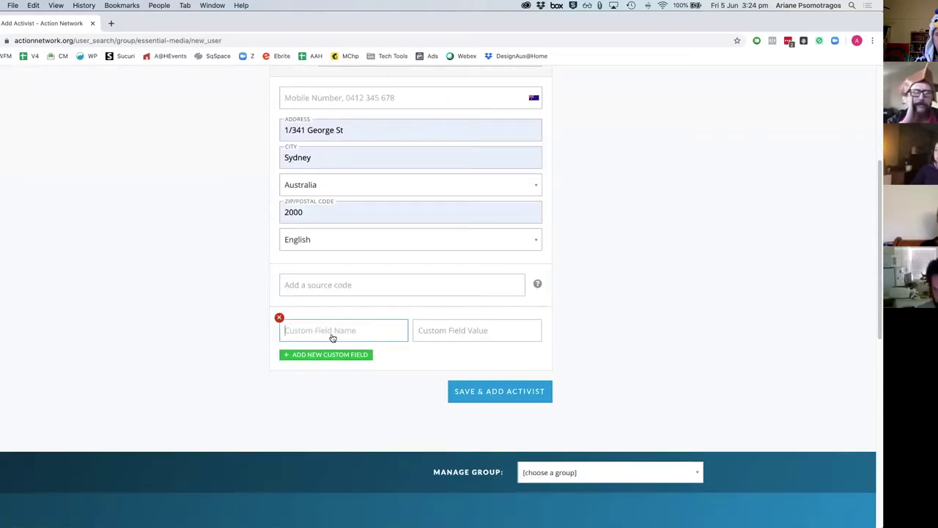
text(Preference of)
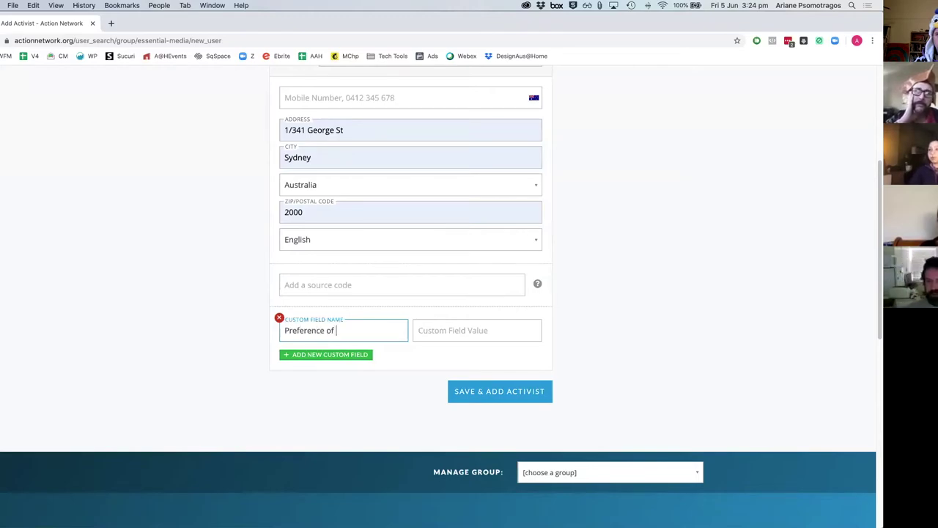
text( icecream)
key(Tab)
text(V)
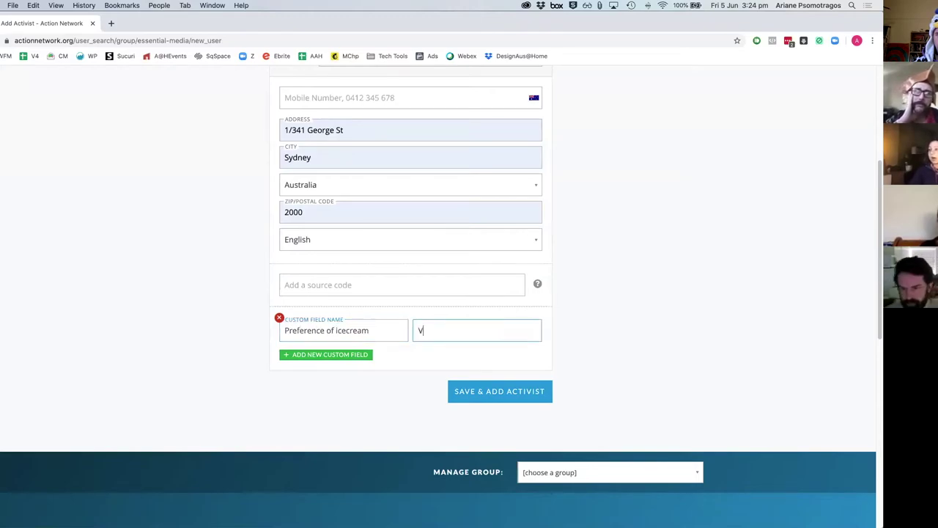
text(anilla)
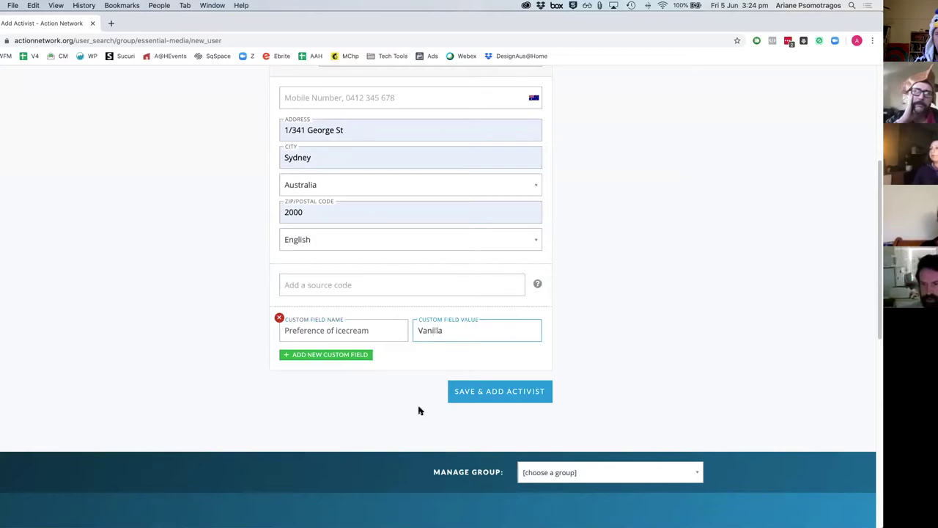
click(474, 400)
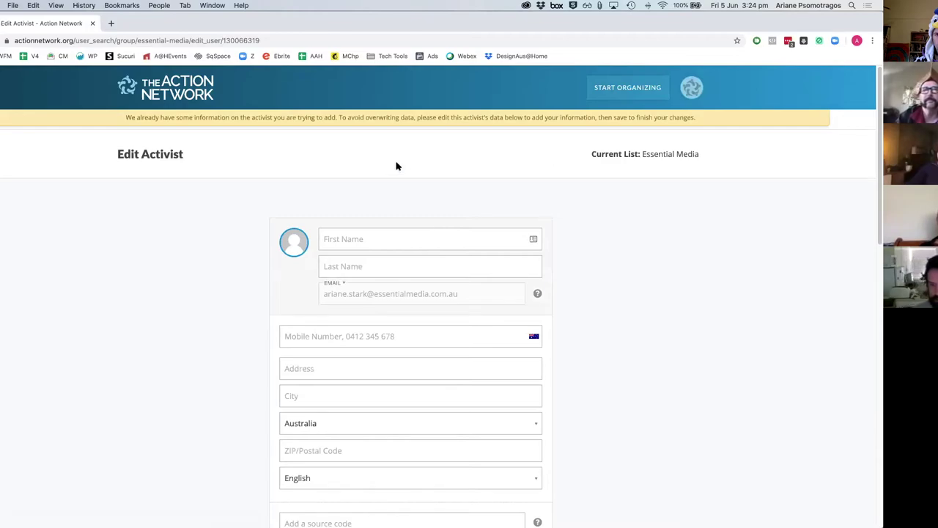
Step: Dismiss the existing-data warning and refill the activist's name and address from autofill
scroll(593, 255, down, 5)
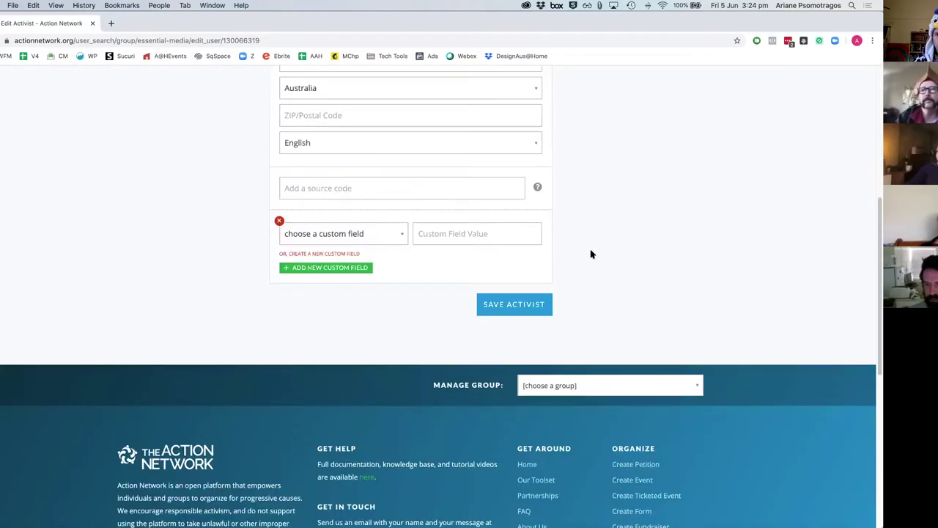
scroll(455, 261, up, 5)
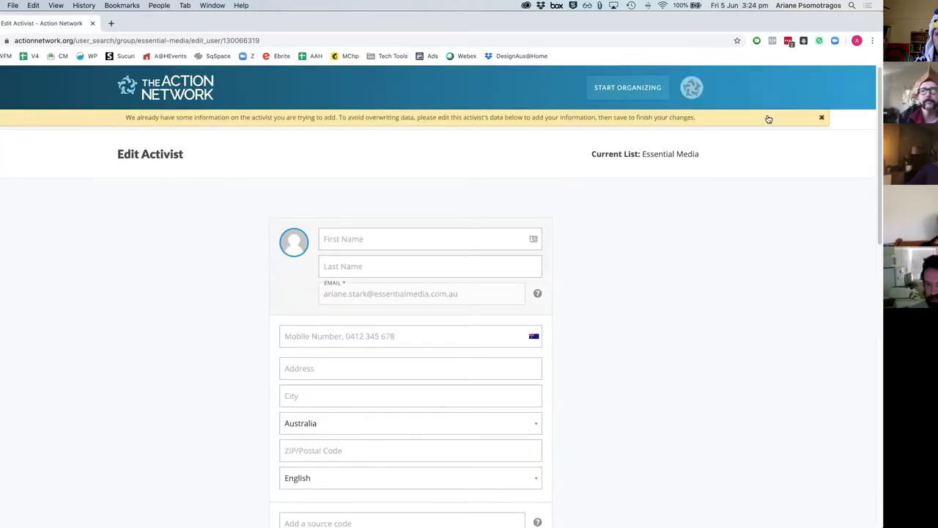
click(824, 119)
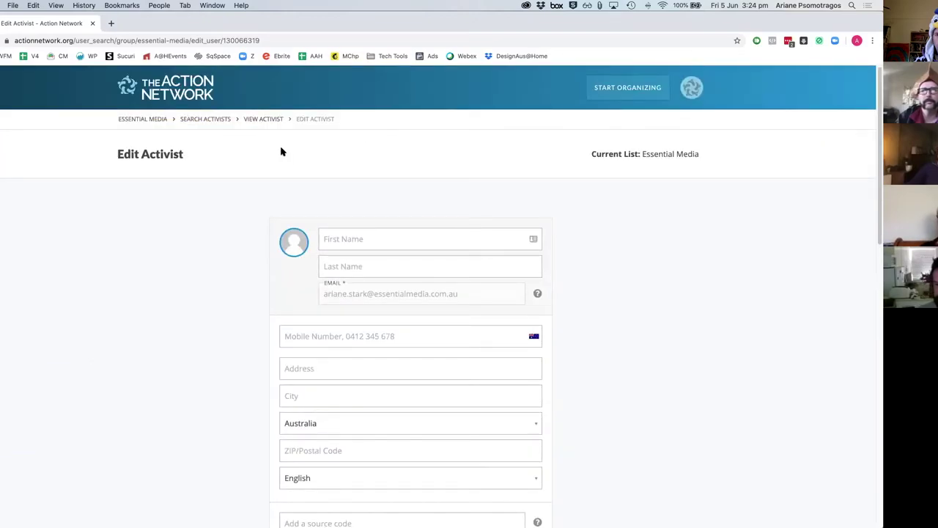
click(360, 243)
click(358, 270)
Step: Fill the custom field value with Vanilla and save the activist's record
scroll(506, 192, down, 6)
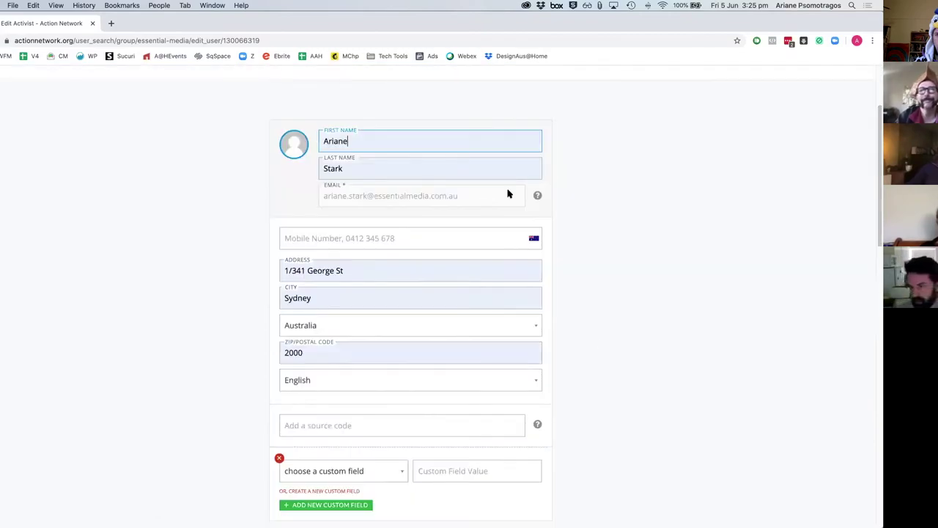
click(440, 99)
click(435, 137)
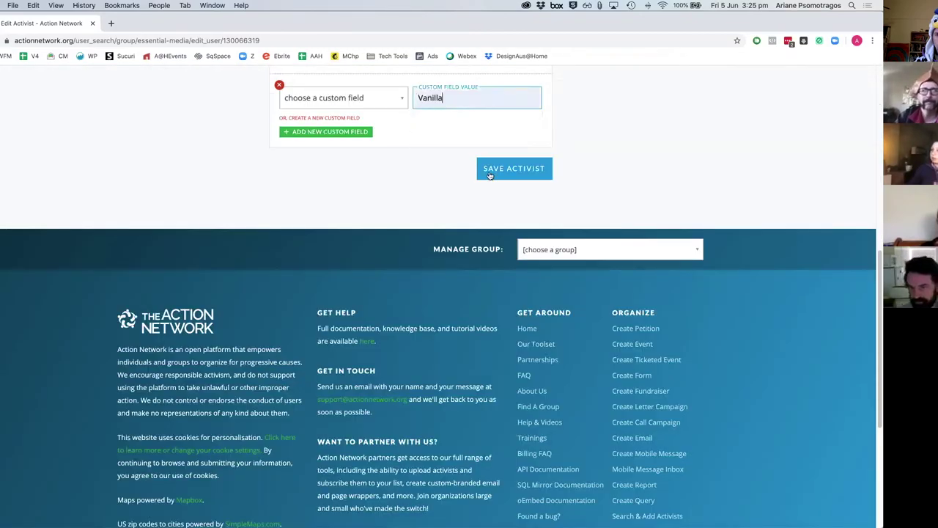
click(497, 176)
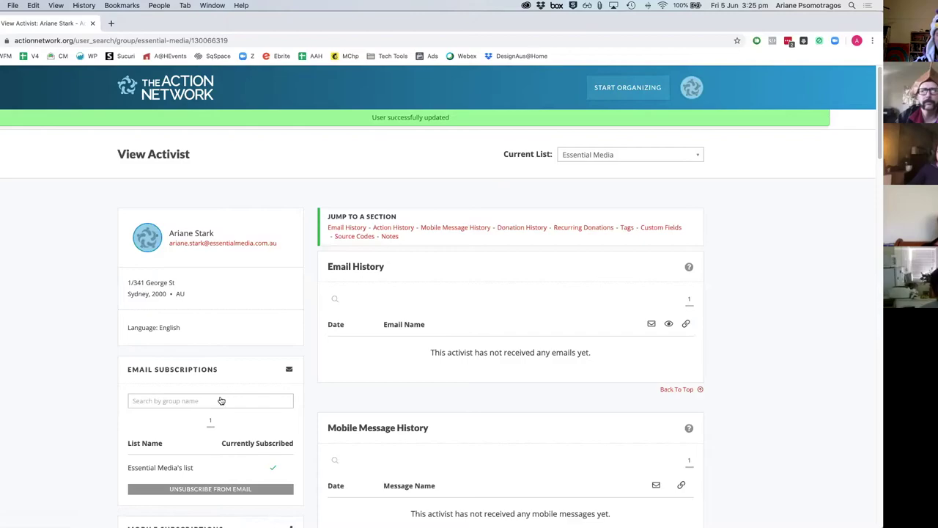
scroll(209, 440, down, 1)
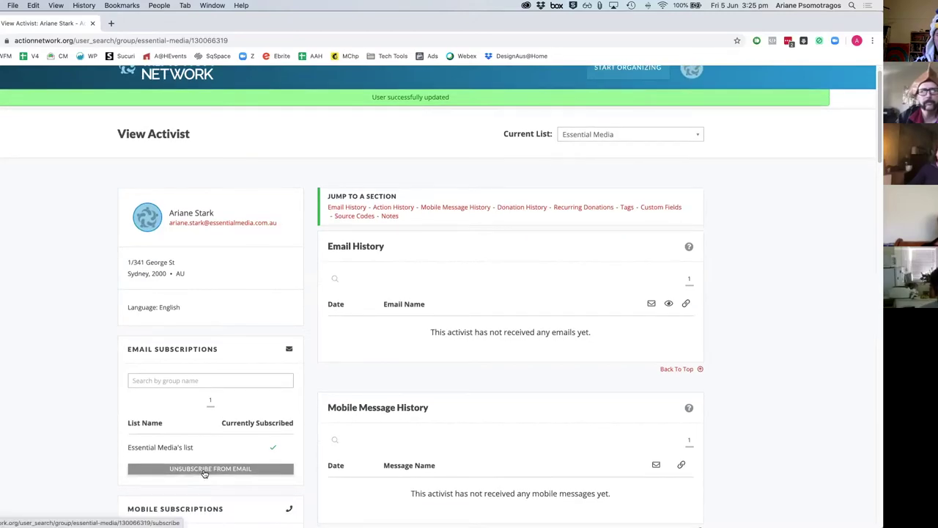
scroll(230, 476, down, 1)
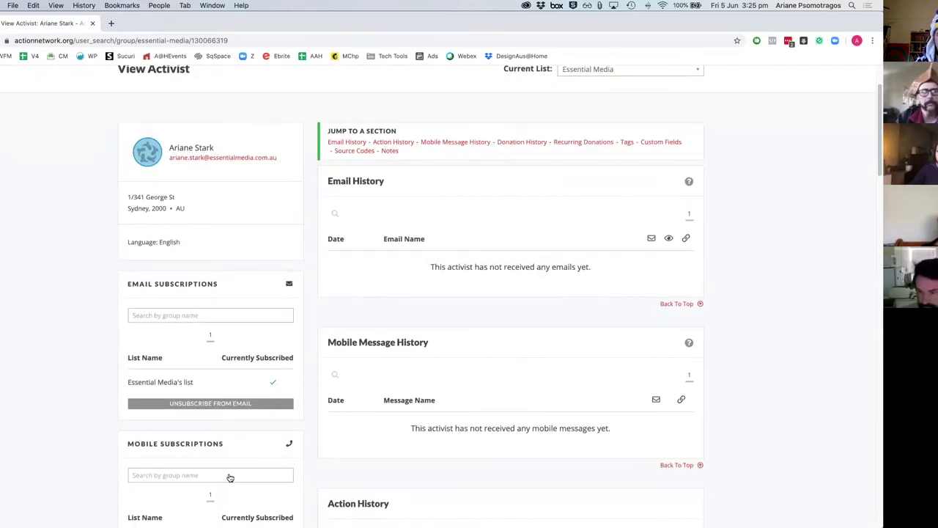
scroll(230, 478, down, 5)
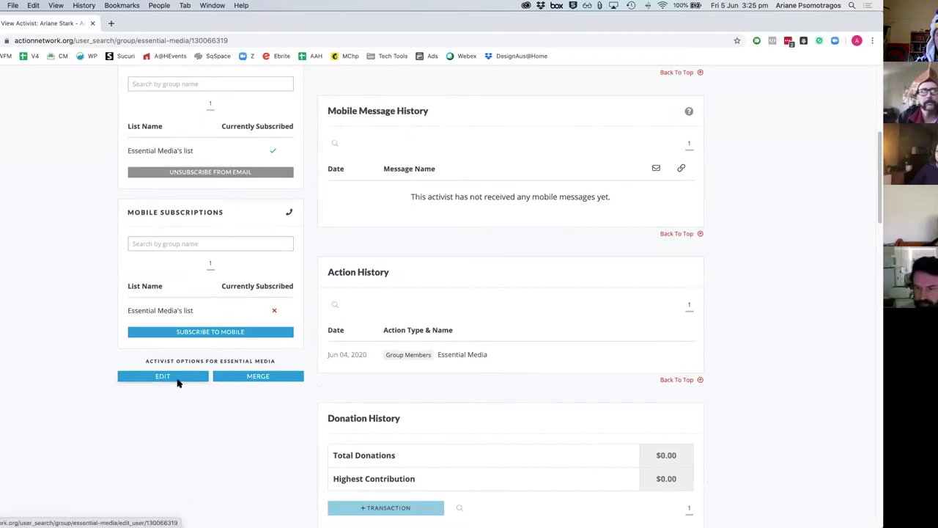
scroll(429, 367, up, 4)
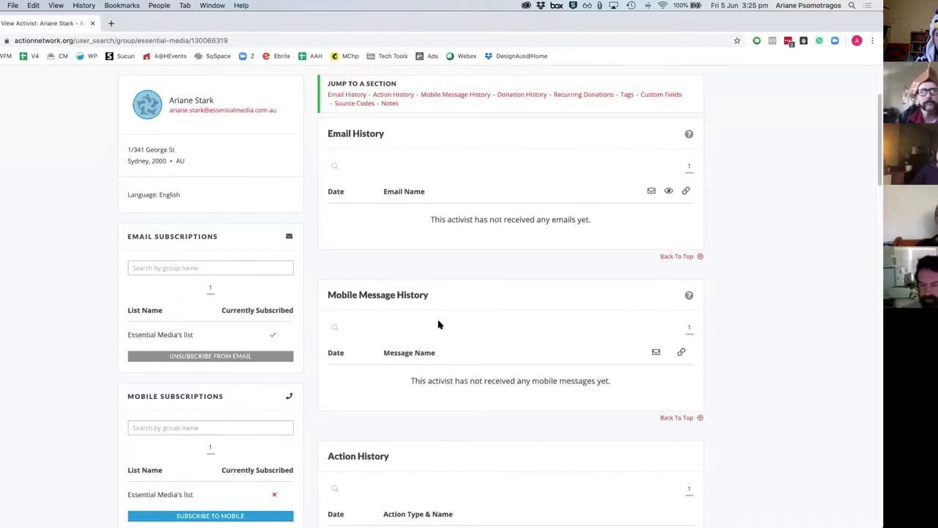
drag(439, 220, 656, 210)
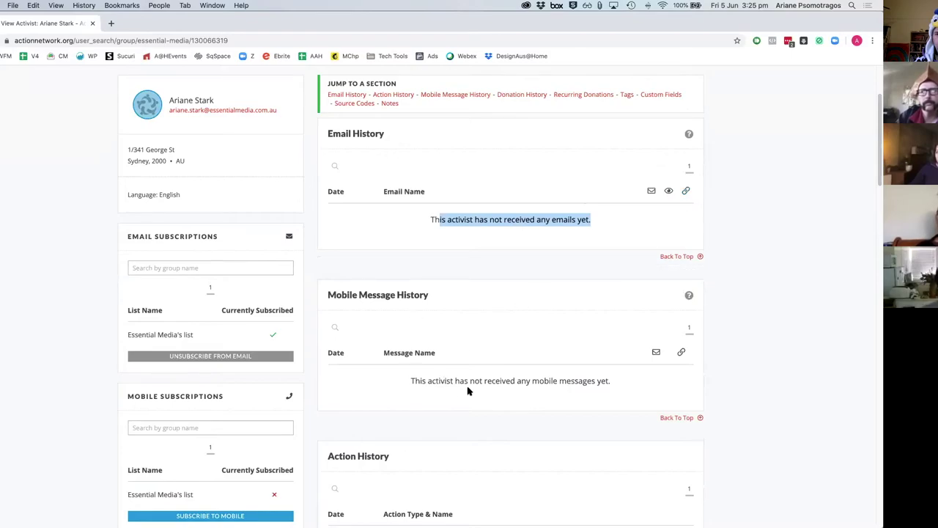
scroll(469, 388, down, 2)
scroll(459, 304, down, 2)
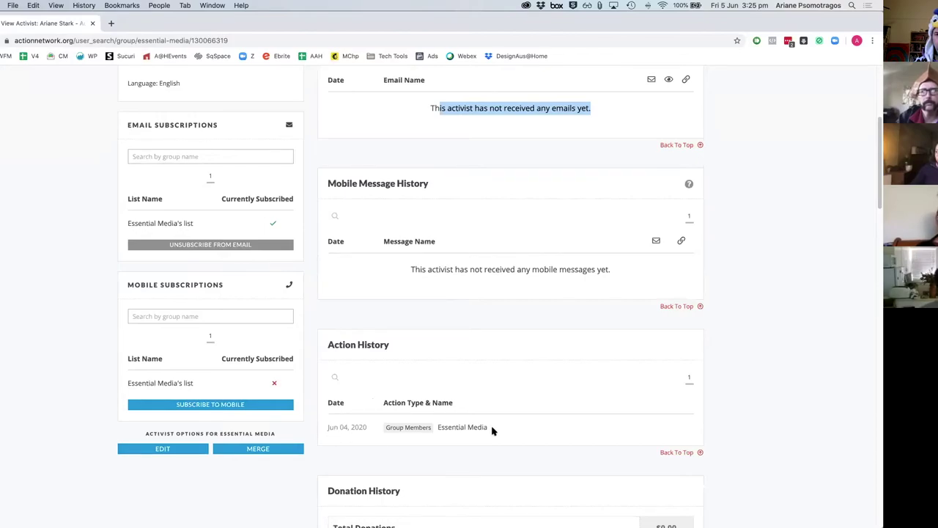
scroll(493, 431, down, 3)
scroll(500, 343, down, 5)
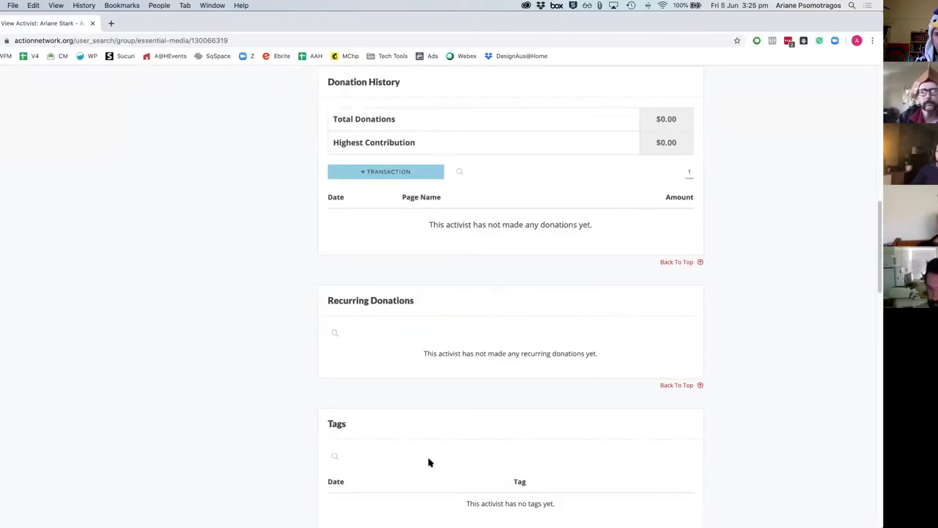
scroll(430, 462, down, 5)
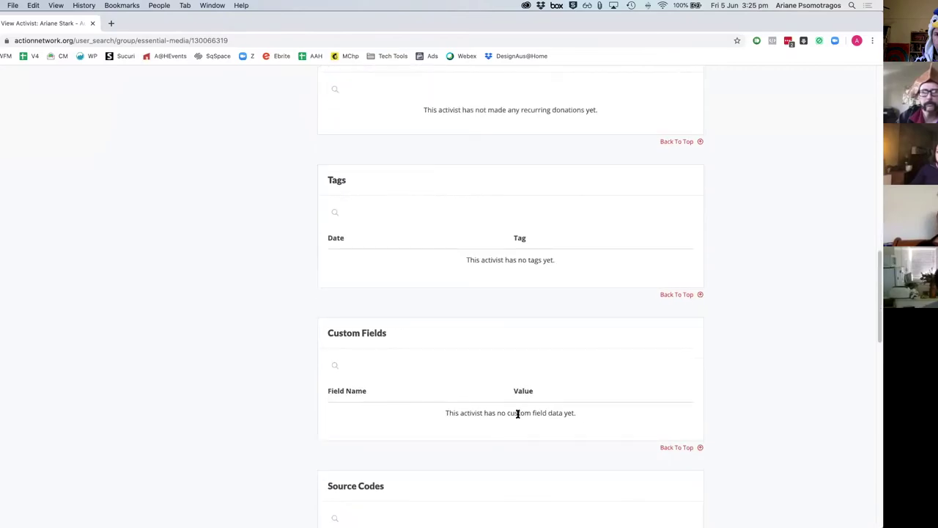
scroll(518, 414, down, 7)
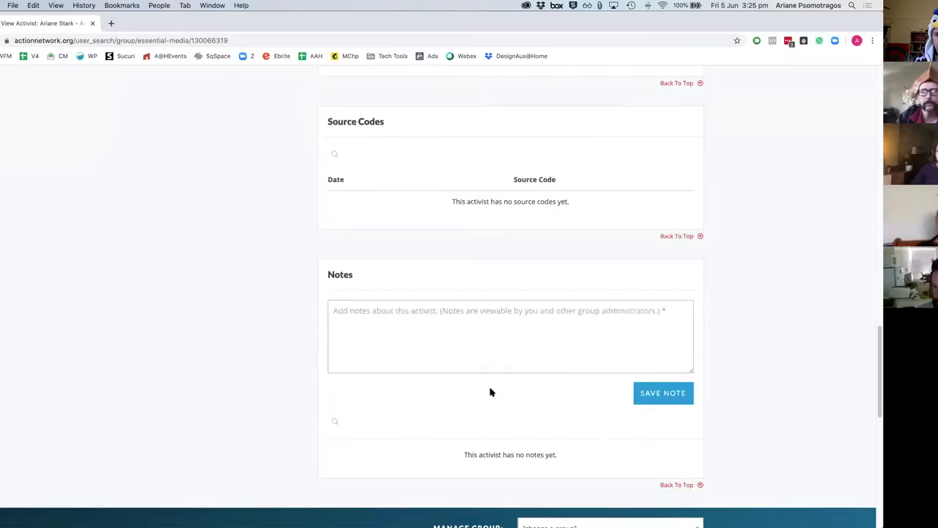
click(455, 322)
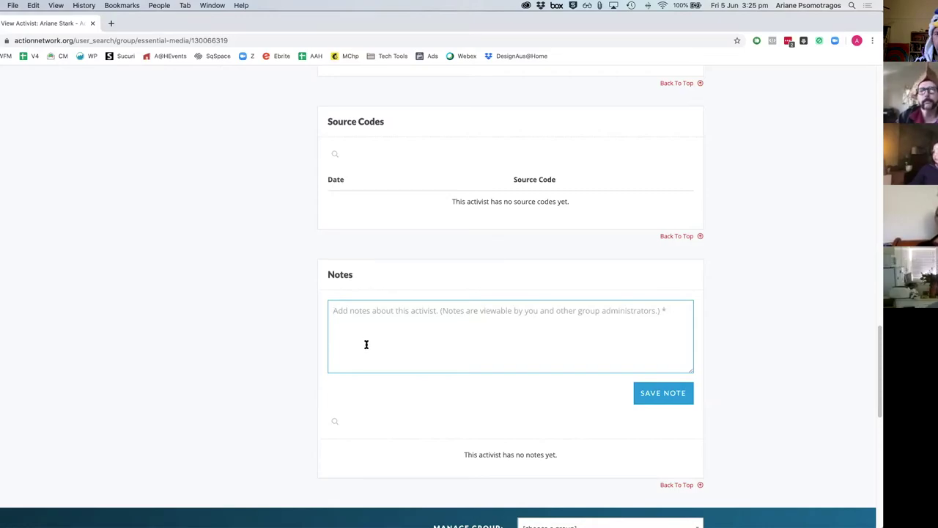
scroll(367, 345, down, 5)
scroll(369, 348, up, 20)
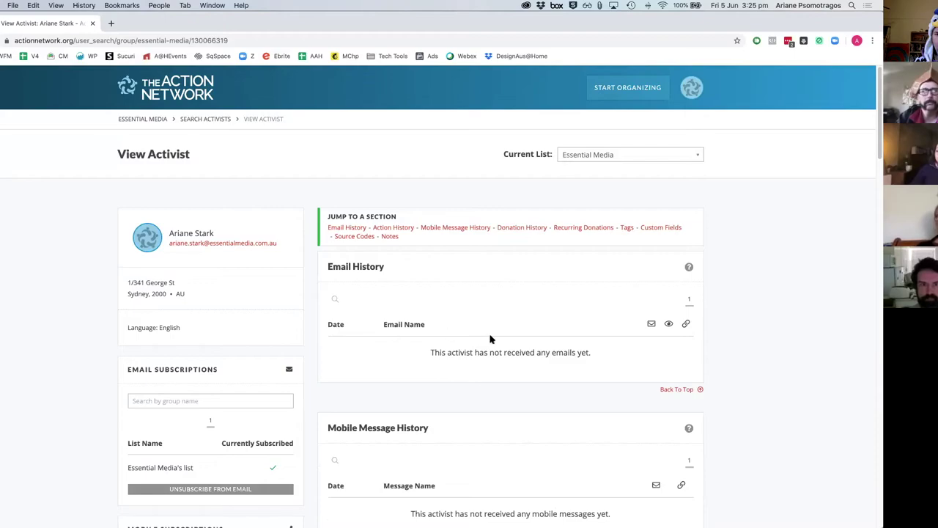
Step: Look over the Start Organizing menu's Details options, then return to Essential Media via its breadcrumb
click(630, 102)
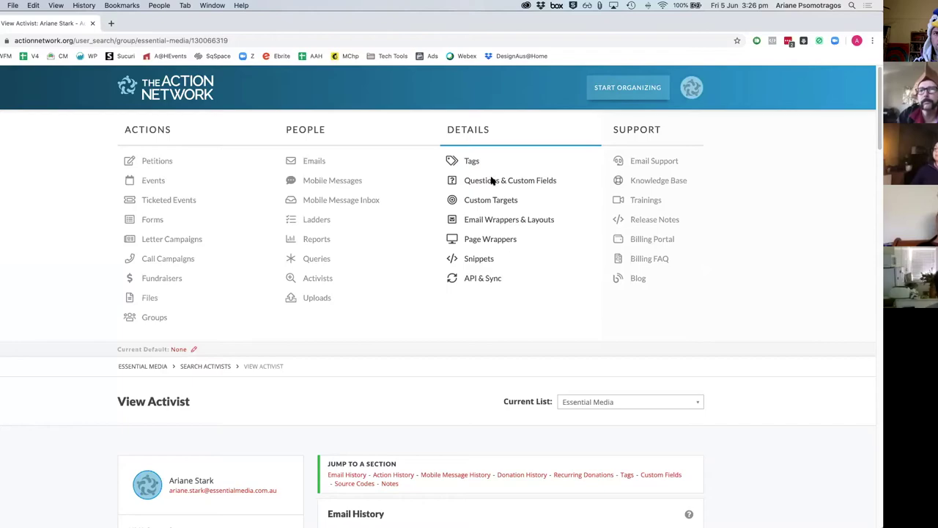
click(475, 201)
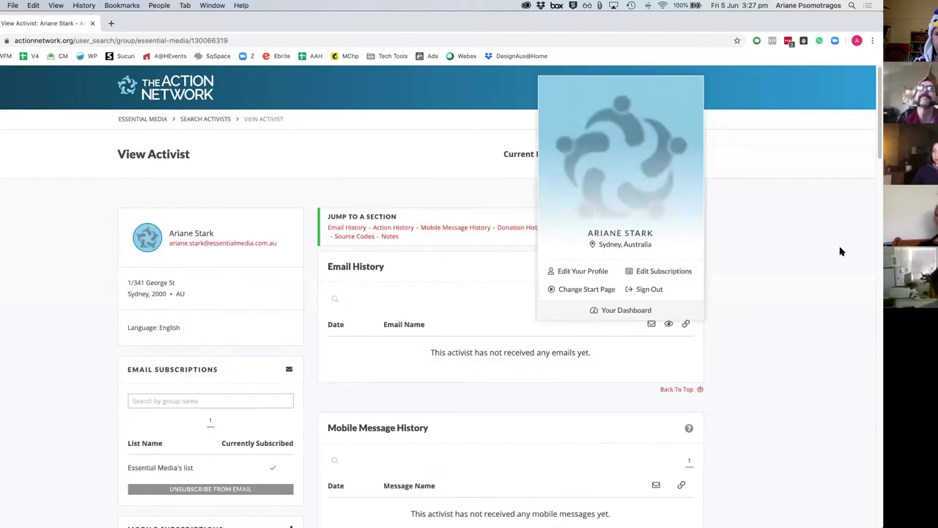
click(152, 122)
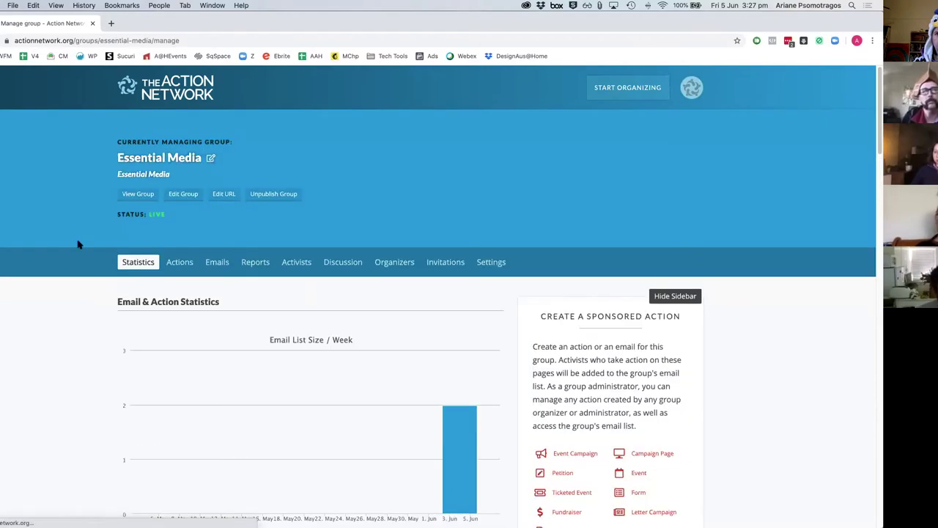
Step: Review Essential Media's statistics (email list of 2) and drop down the Start Organizing menu
scroll(404, 335, down, 3)
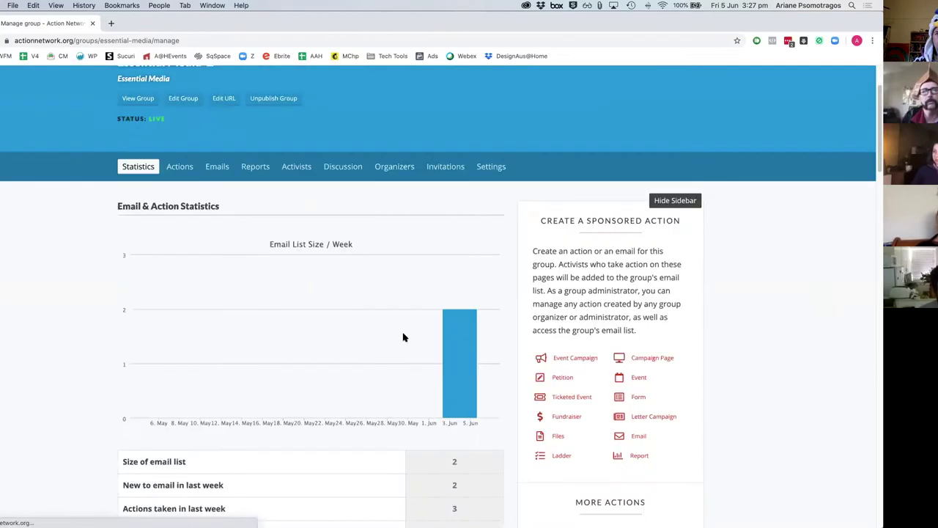
scroll(409, 403, up, 3)
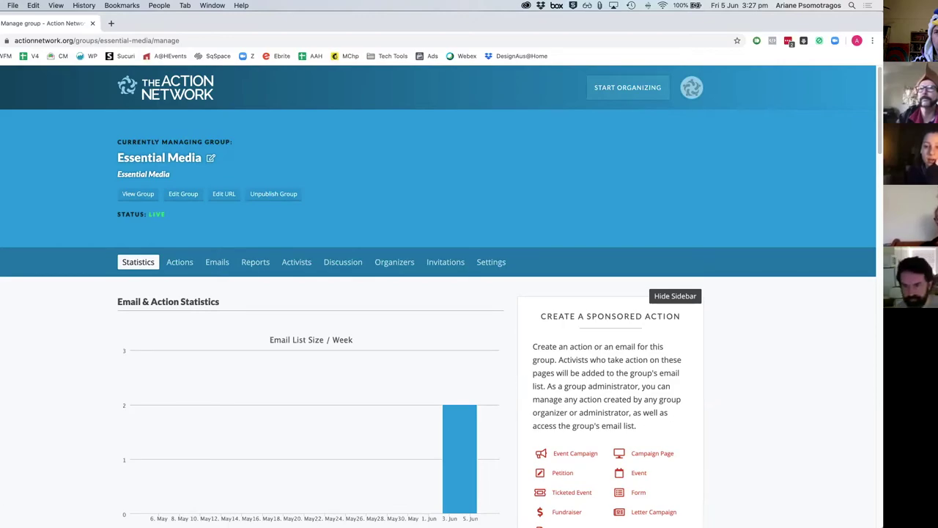
click(623, 94)
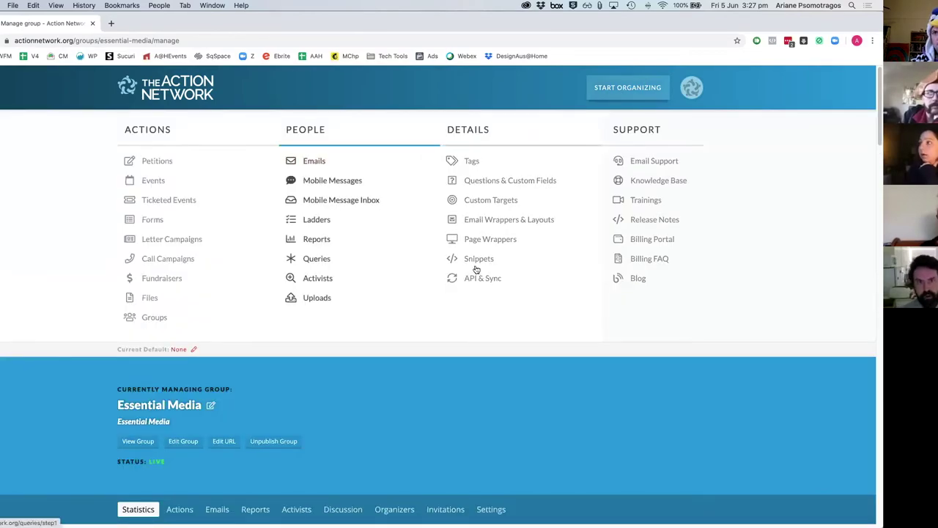
Step: Search the Essential Media list for the activist by their e-mail address
click(317, 278)
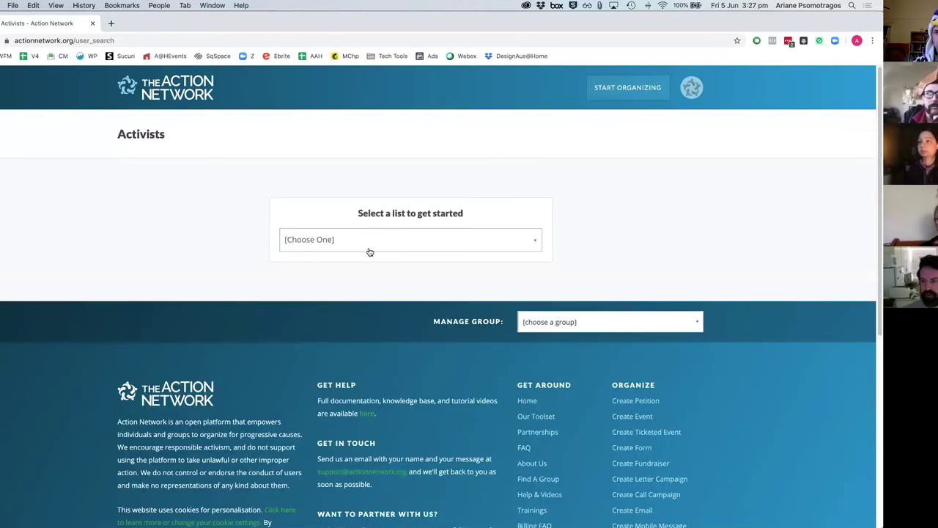
click(370, 252)
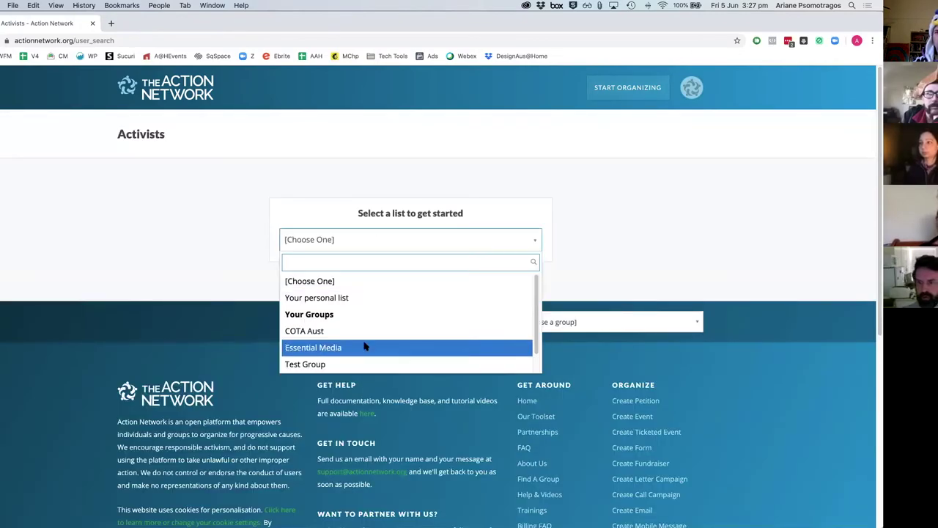
click(364, 346)
click(386, 209)
click(424, 229)
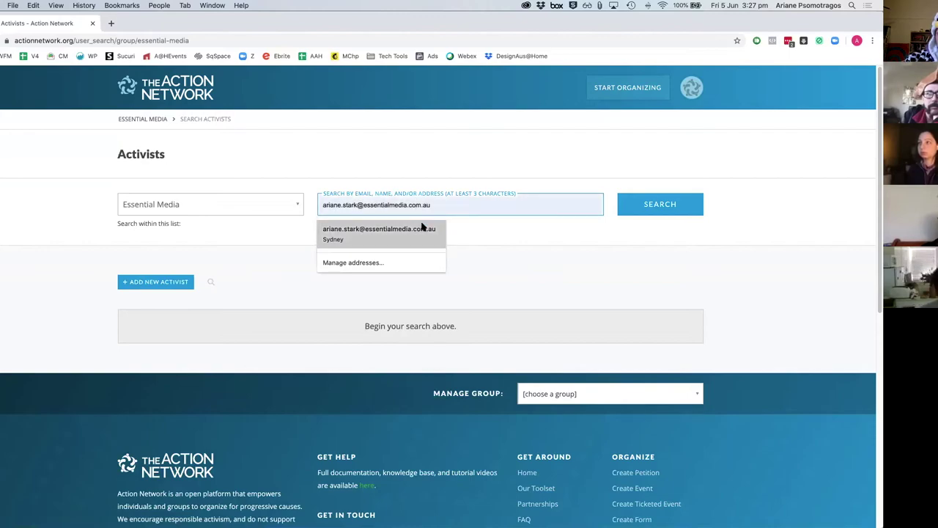
click(651, 204)
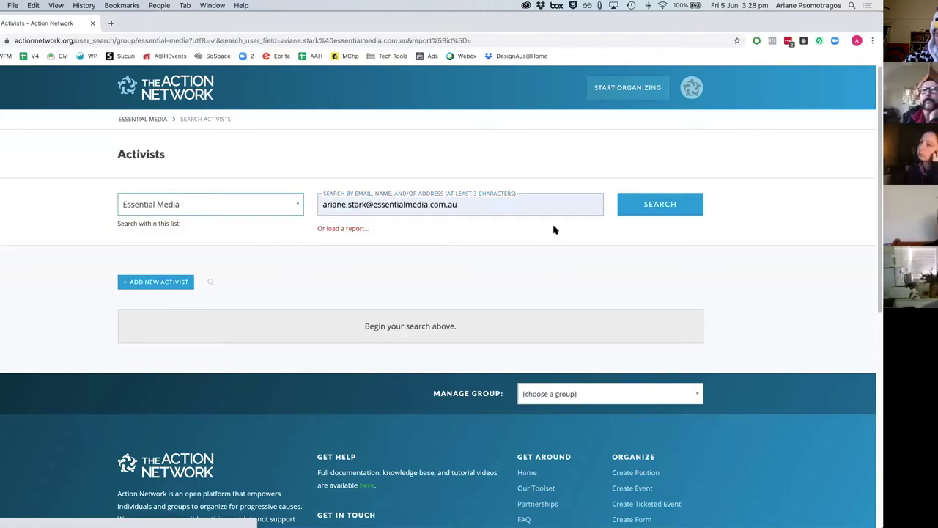
Step: Open the found activist's record and review their profile
click(658, 333)
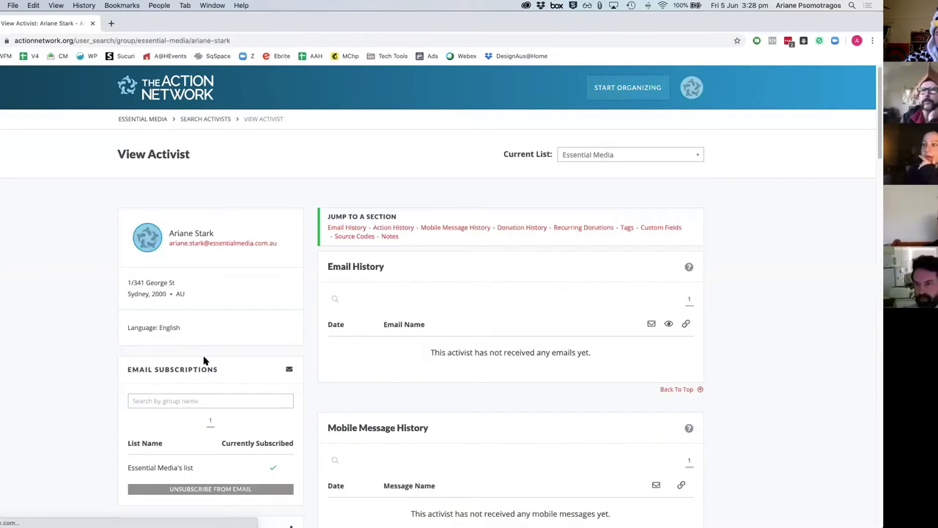
scroll(203, 361, down, 3)
scroll(203, 361, down, 6)
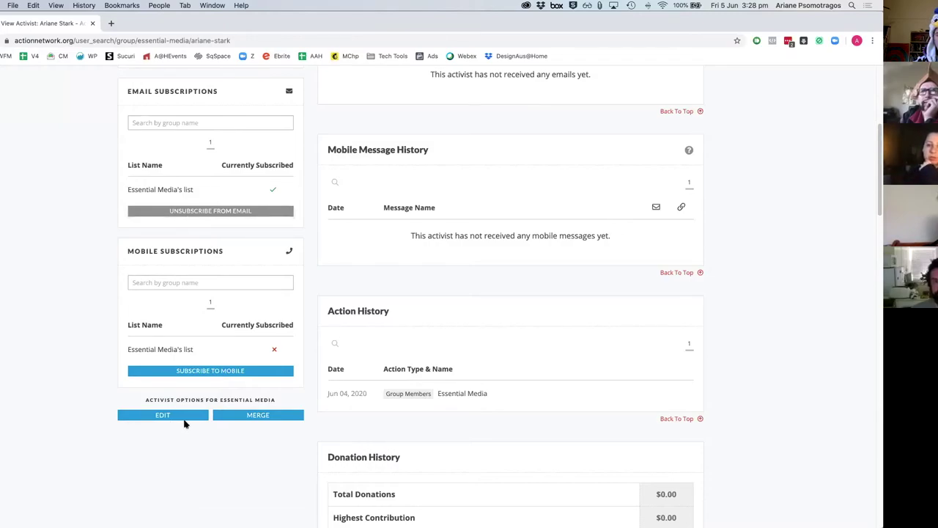
scroll(412, 435, down, 15)
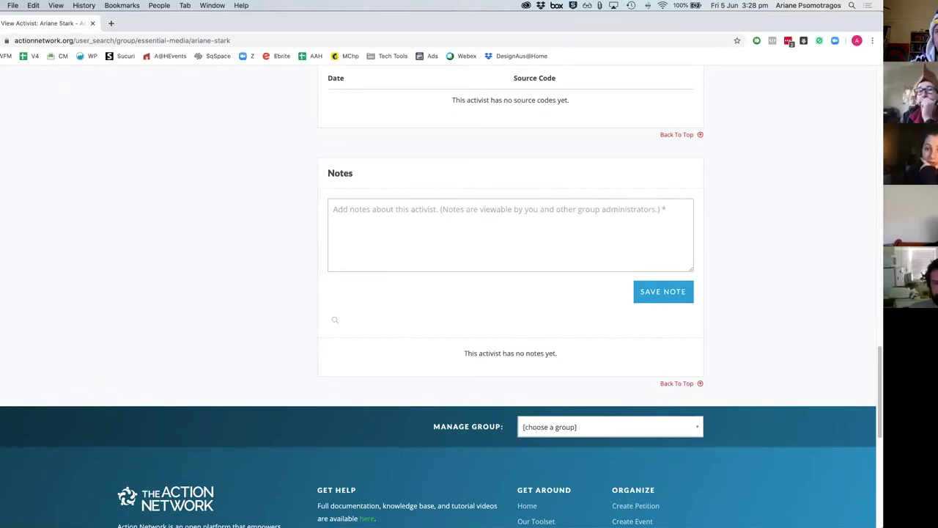
scroll(212, 354, up, 20)
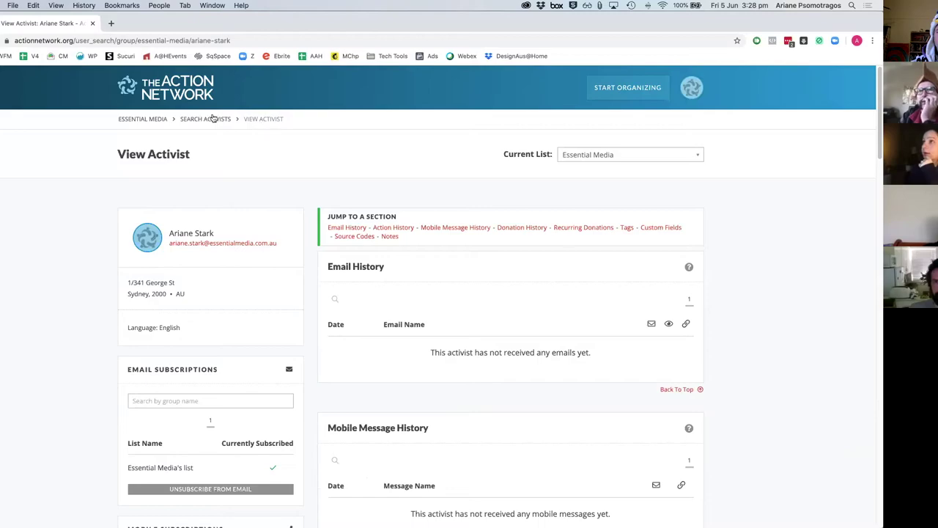
Step: Go from the Essential Media group's actions list to the Test Form's management page
click(145, 126)
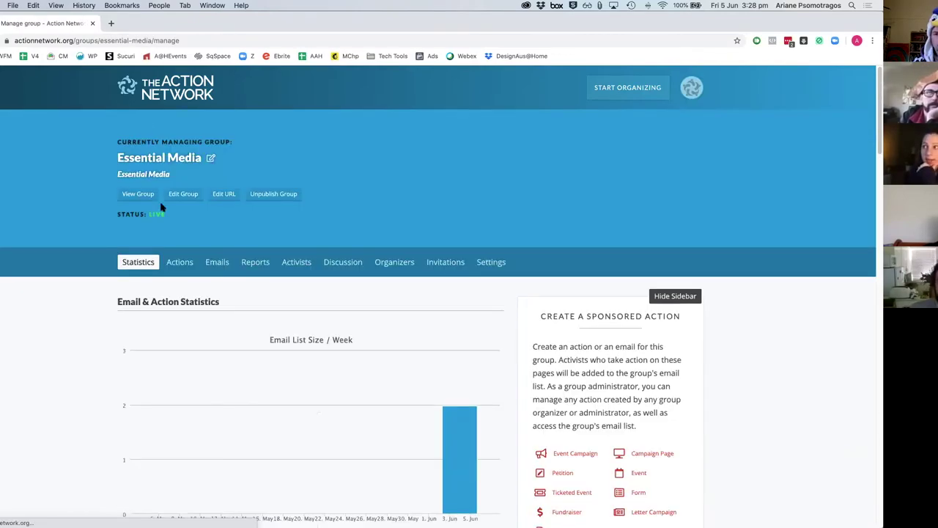
click(178, 263)
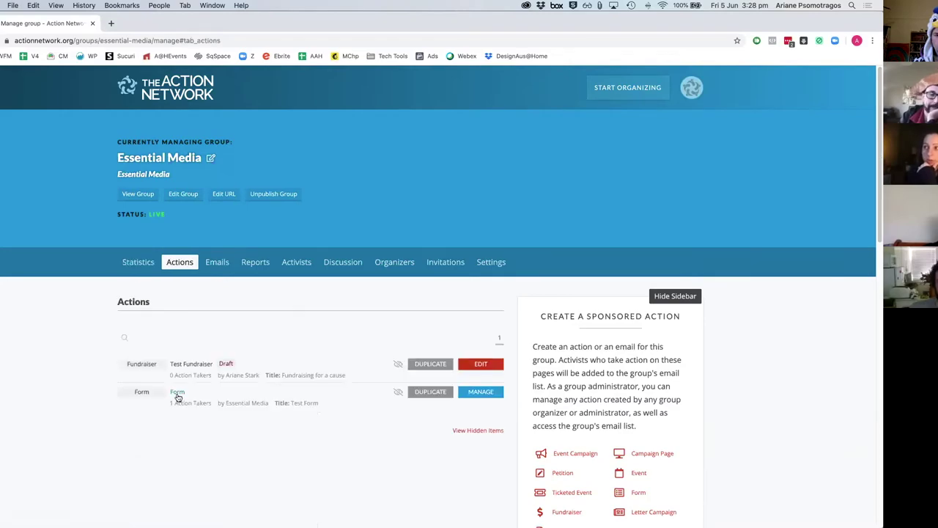
click(349, 389)
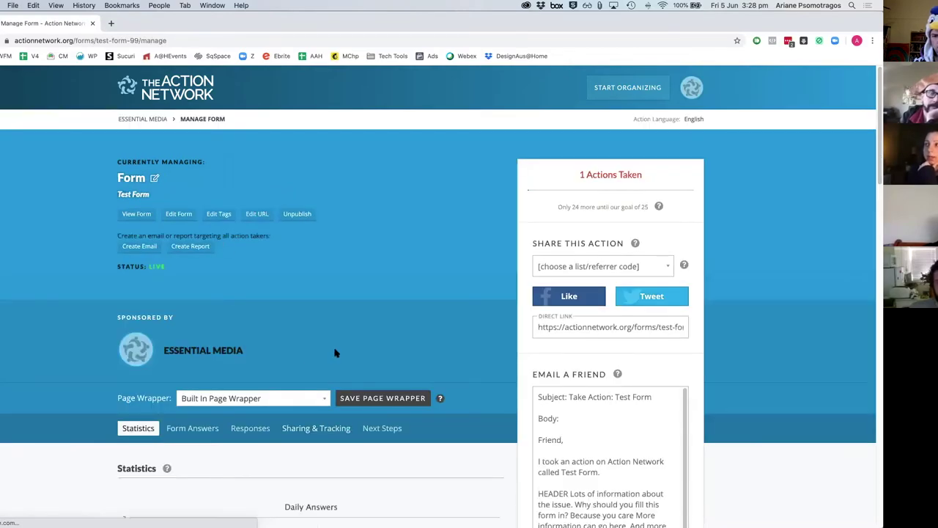
Step: Select the Test Form's embed code and expand its width, style and layout Options
scroll(183, 258, down, 5)
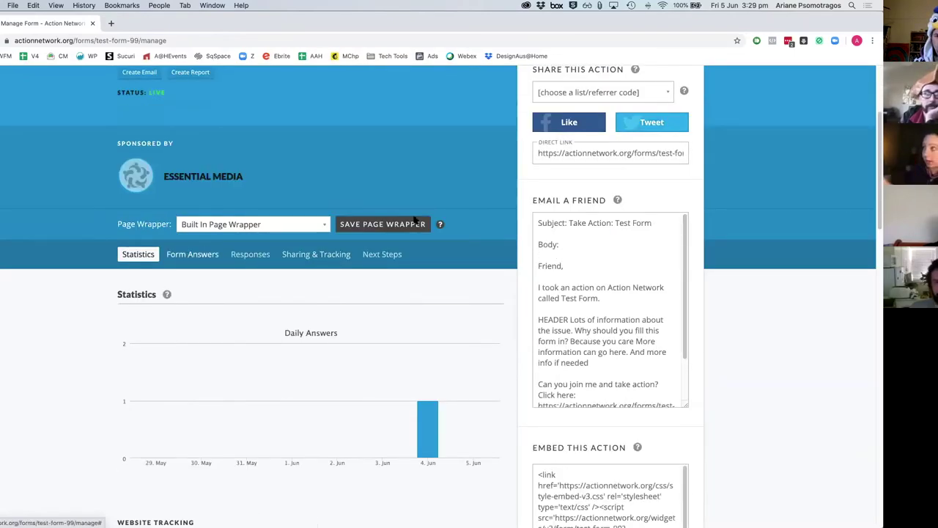
scroll(585, 191, up, 5)
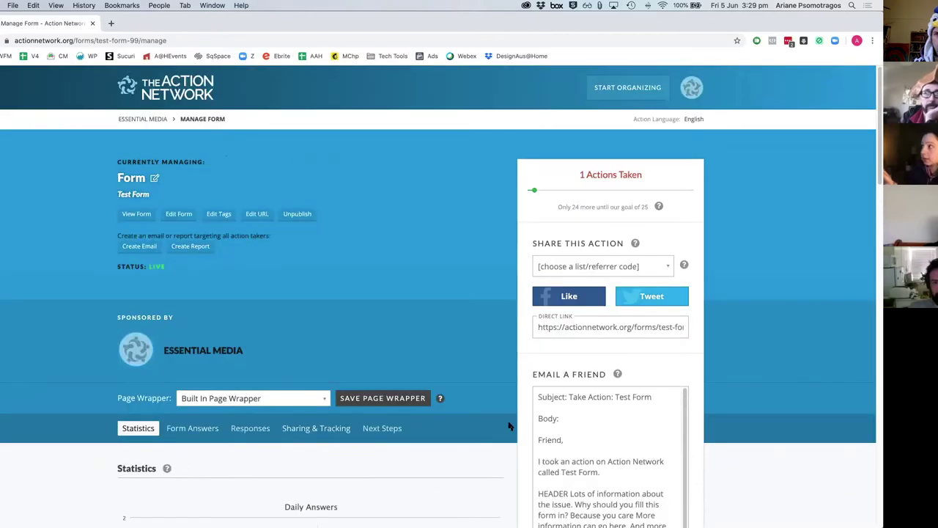
scroll(509, 425, down, 5)
scroll(509, 425, down, 2)
scroll(582, 446, down, 2)
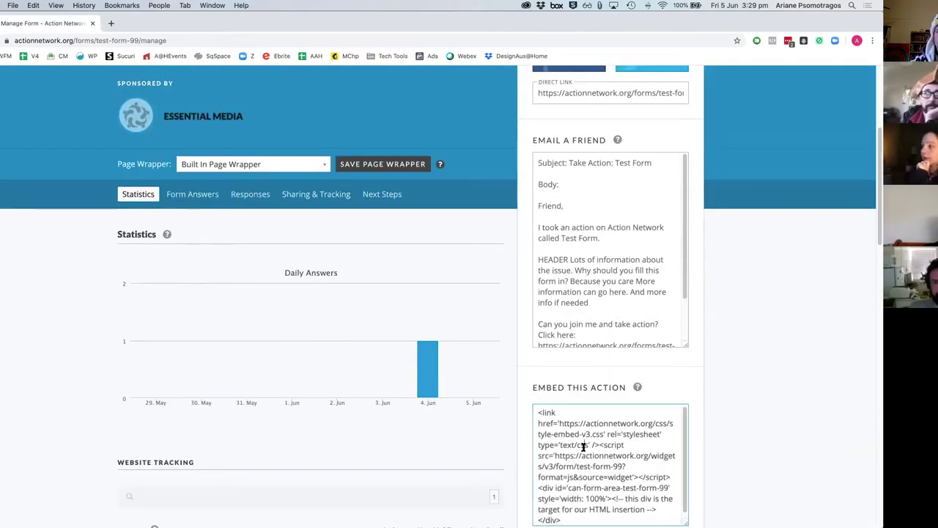
scroll(541, 448, down, 1)
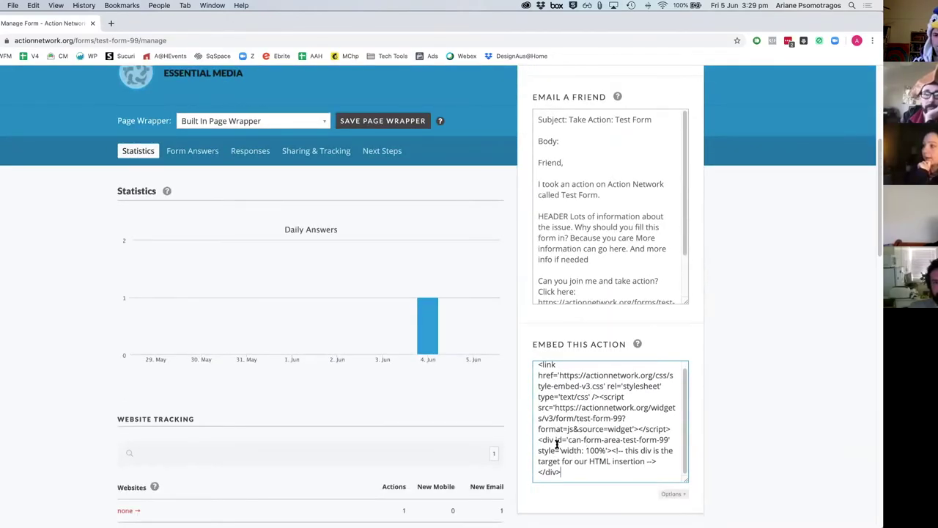
click(565, 449)
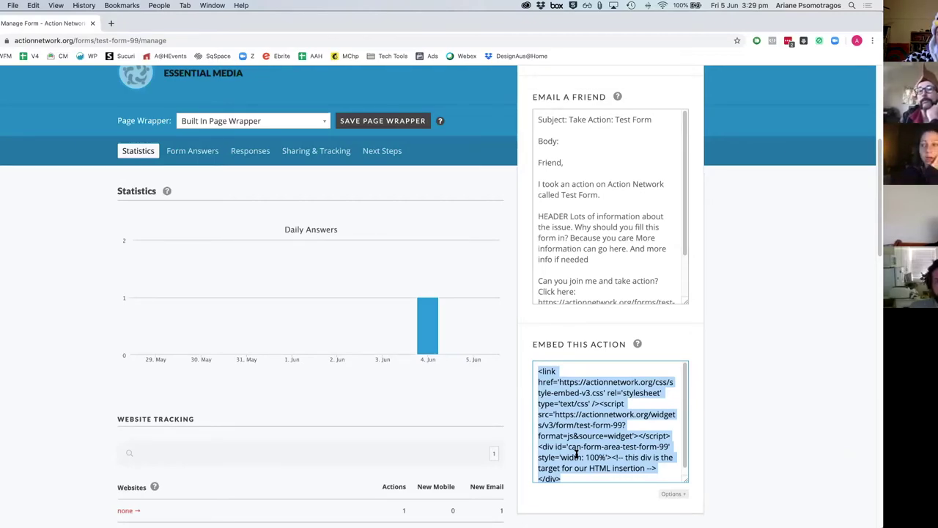
scroll(607, 457, down, 1)
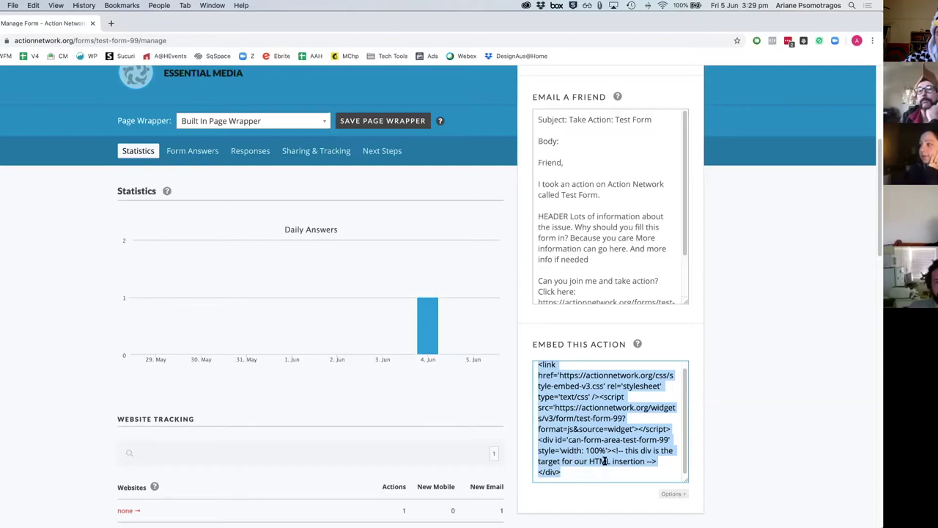
click(684, 495)
scroll(768, 472, down, 3)
Step: Switch the embed to Custom Width, keeping Standard Styles and Standard Layout for now
click(597, 384)
click(588, 398)
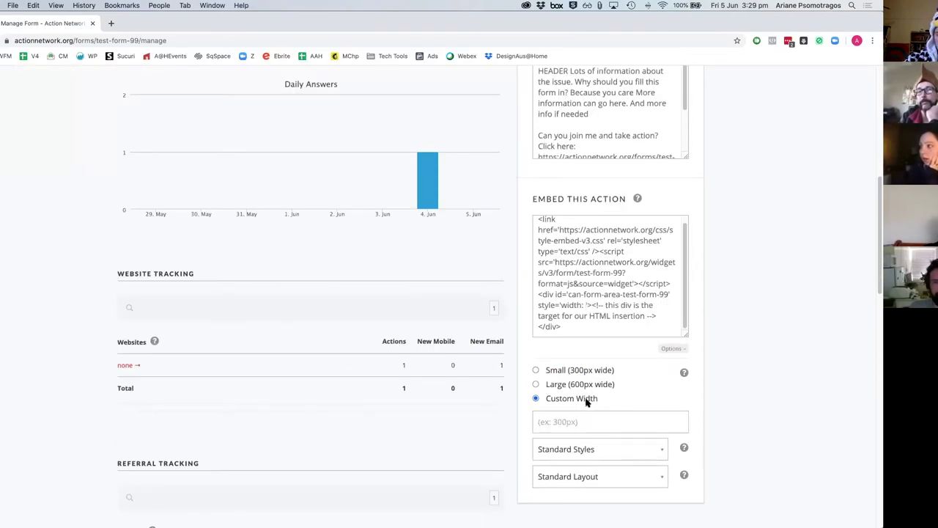
click(587, 446)
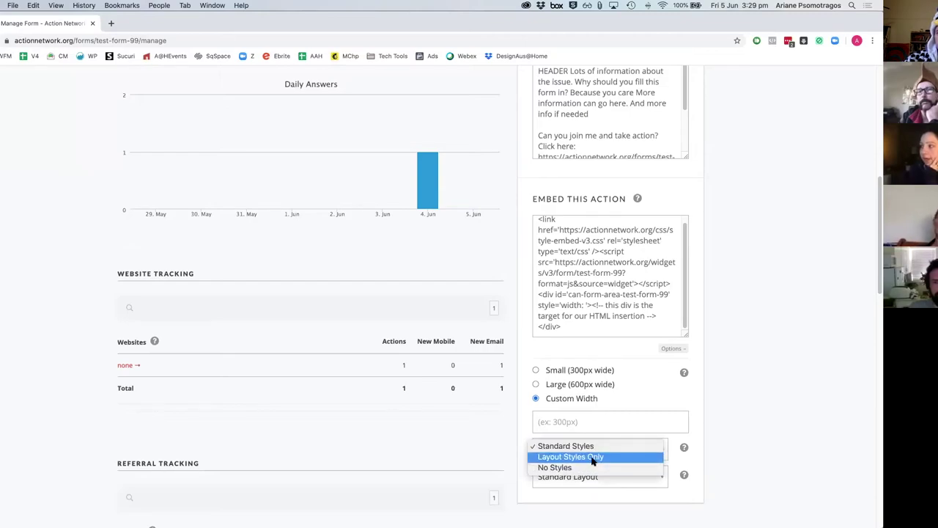
click(597, 478)
click(597, 478)
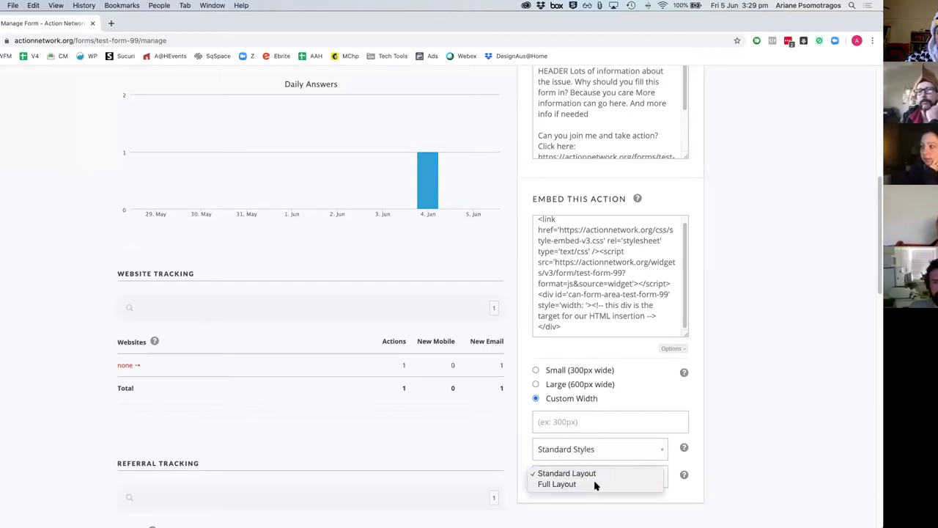
click(737, 449)
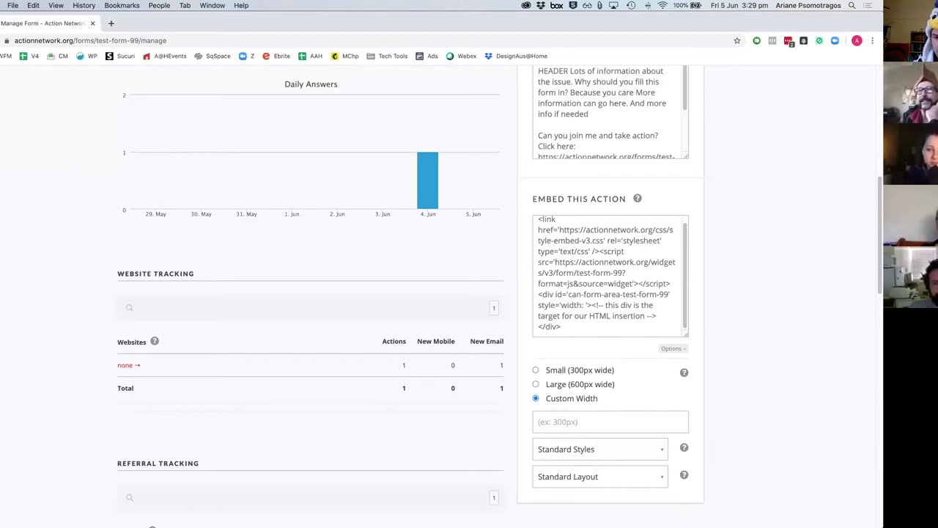
Step: Set the embed styling to Layout Styles Only and select all of the embed code
click(580, 450)
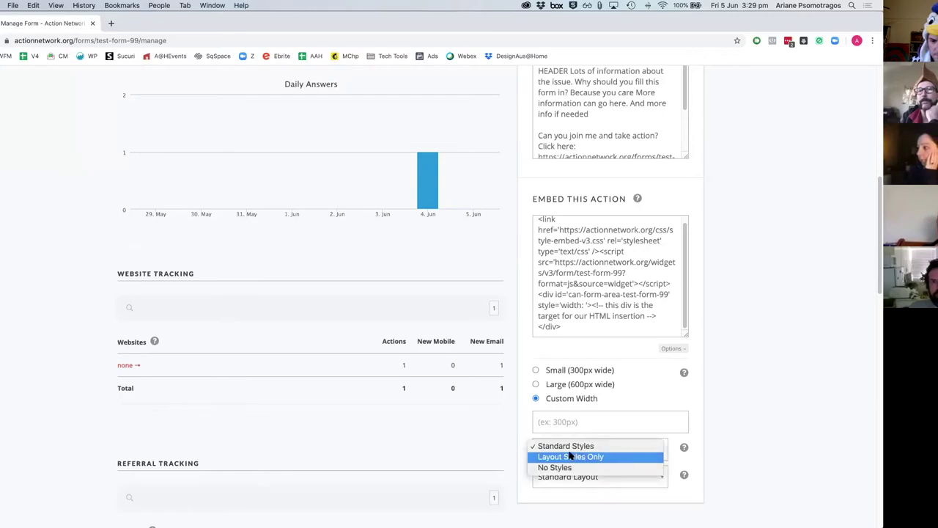
click(636, 468)
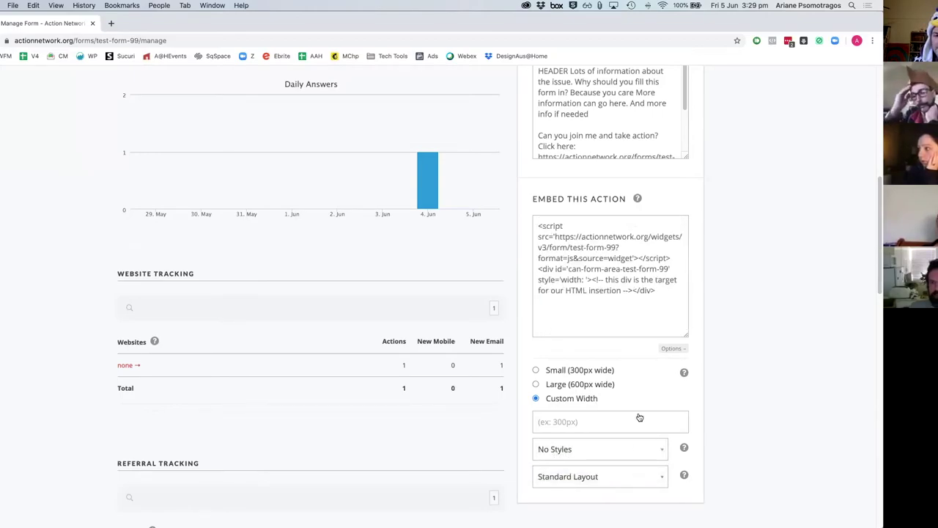
click(635, 475)
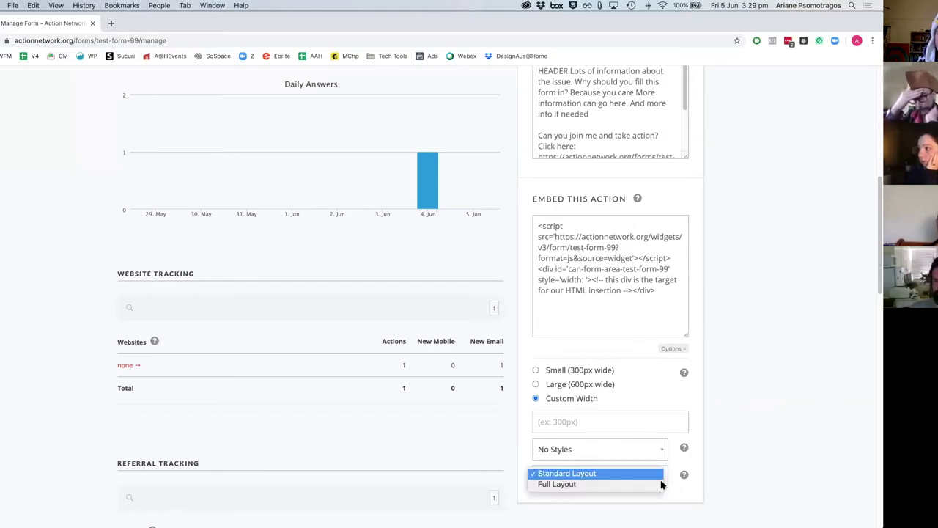
click(756, 492)
click(632, 451)
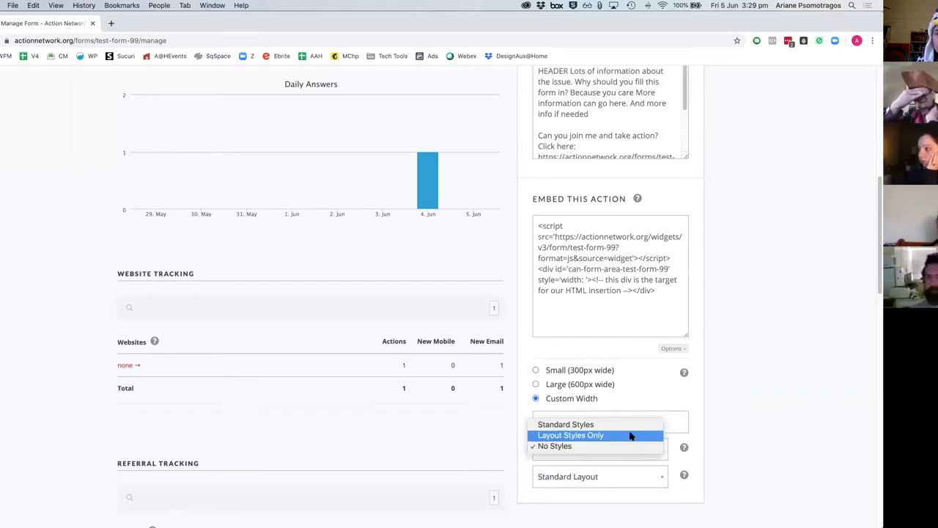
click(629, 435)
mouse_move(628, 194)
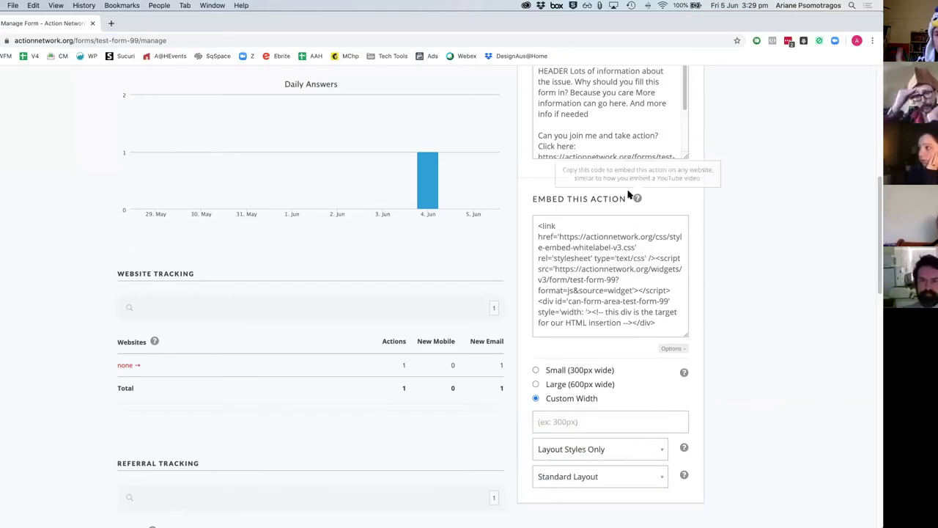
click(636, 276)
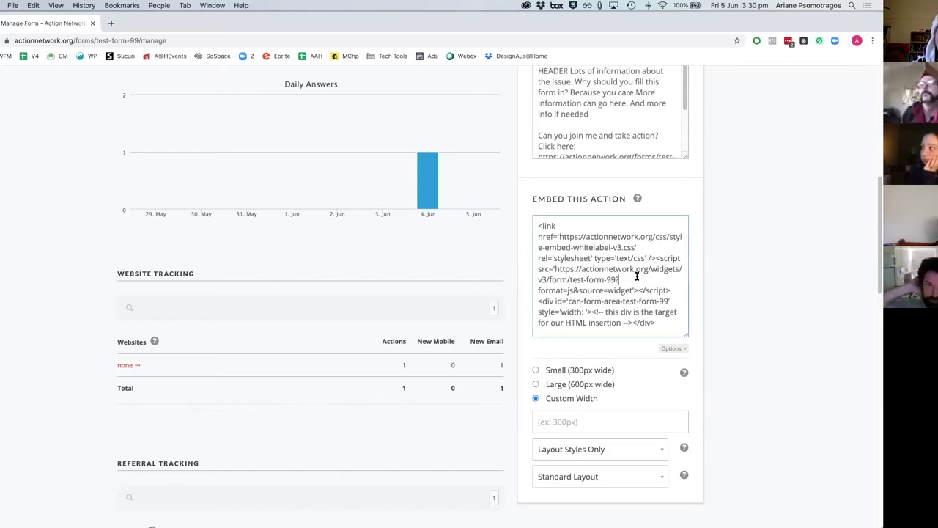
key(super+a)
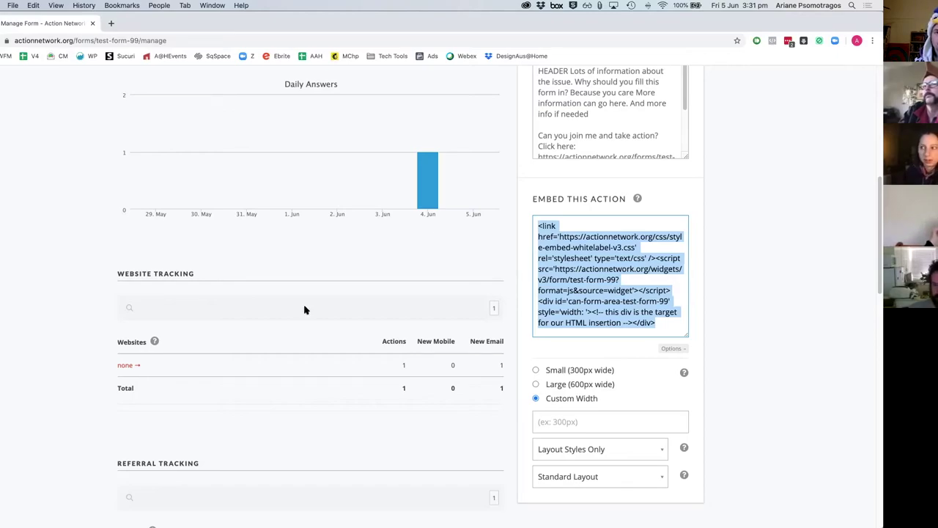
scroll(413, 246, up, 6)
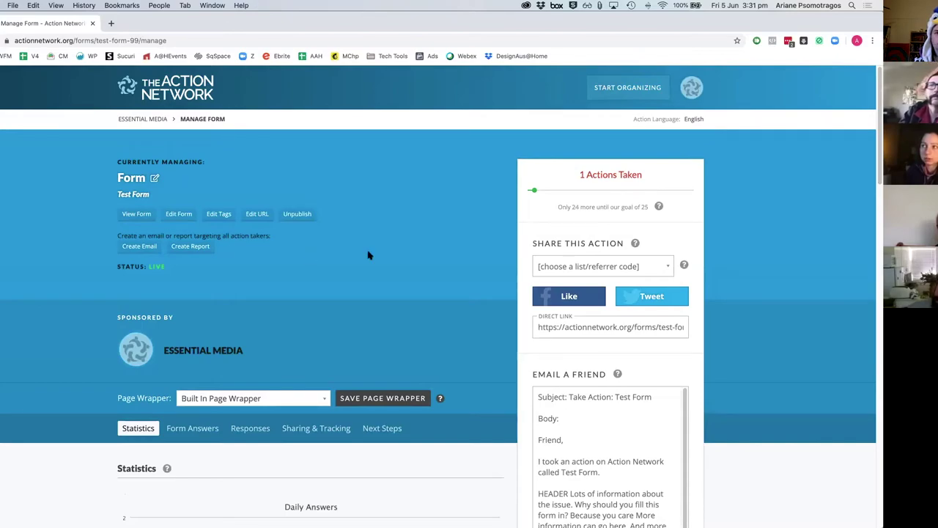
Step: Create a new tag named Form1 and save it as the Test Form's tag
click(218, 215)
click(285, 316)
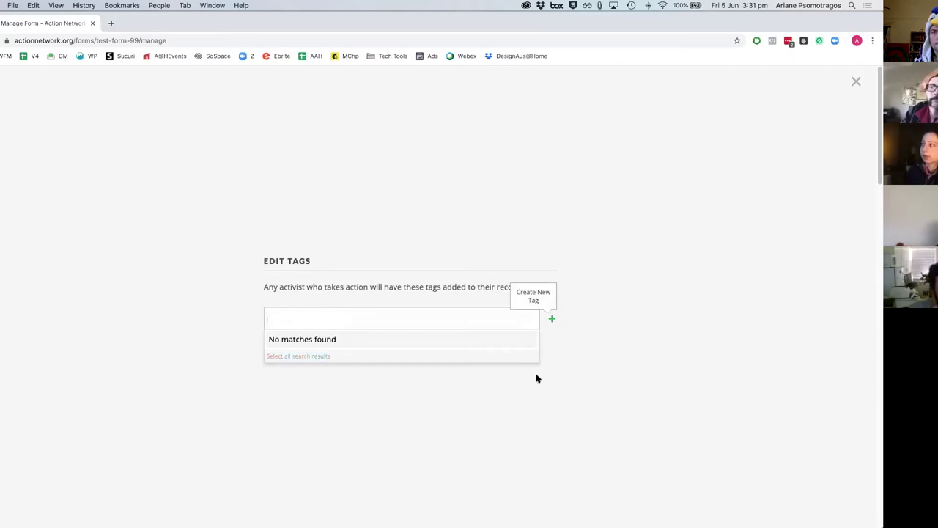
click(554, 320)
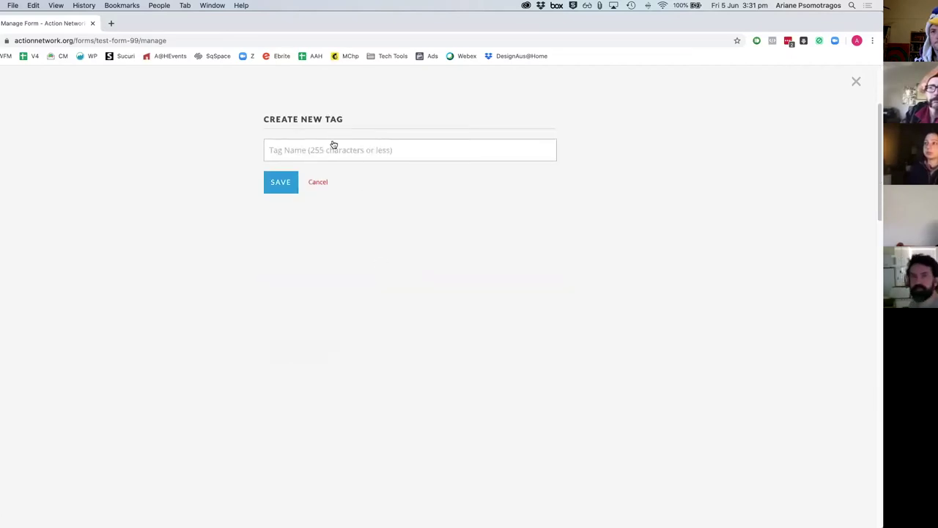
text(Fpr)
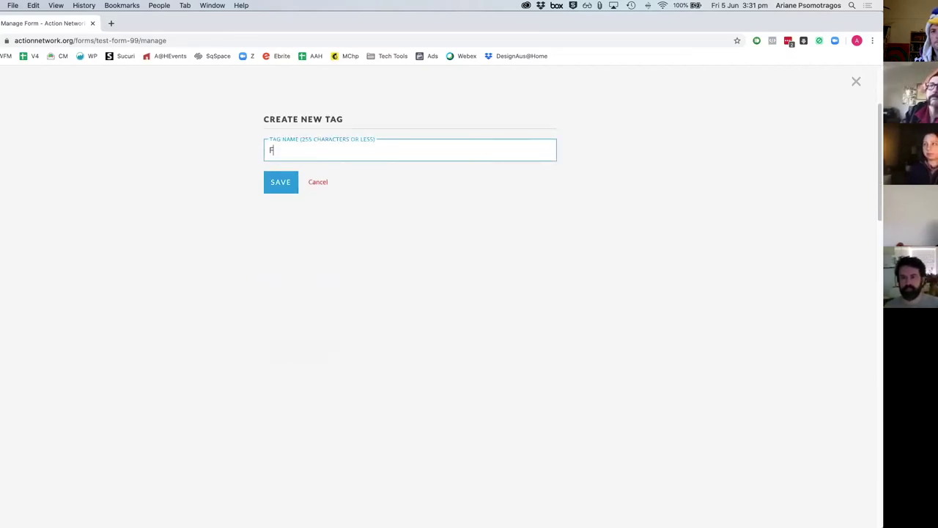
key(BackSpace)
key(BackSpace)
text(orm1)
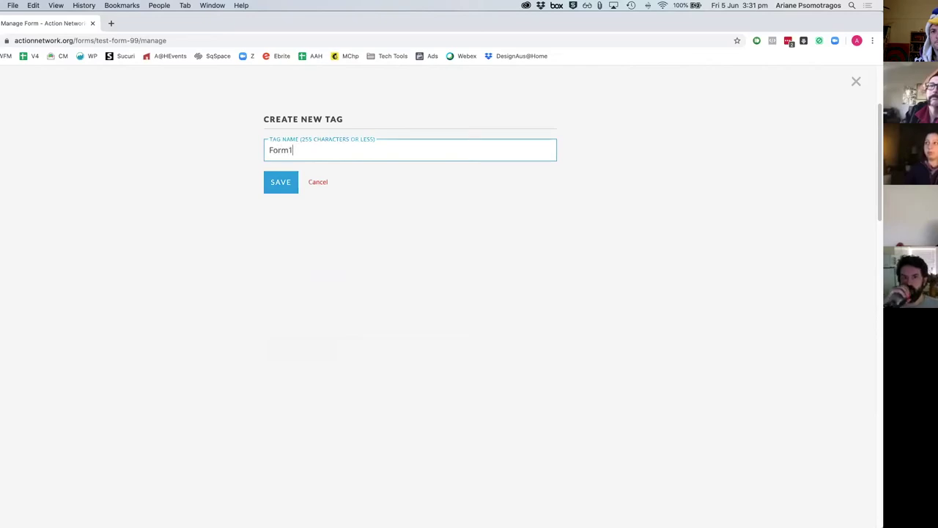
click(289, 184)
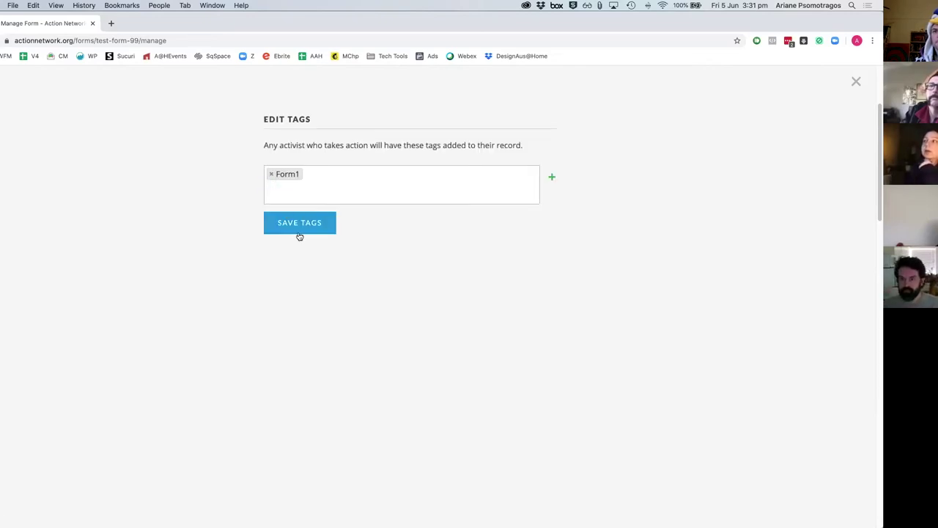
click(302, 232)
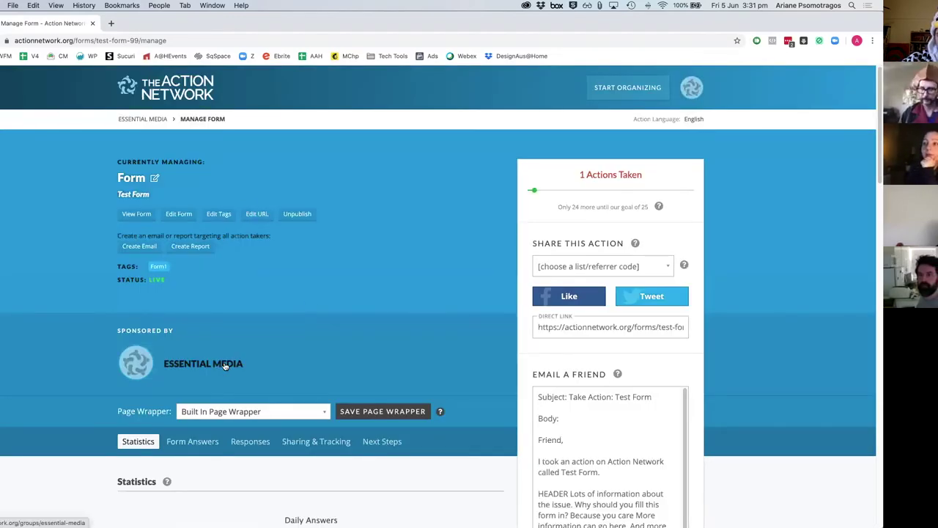
Step: Open the public Test Form page in a new tab and look over its title and text
click(137, 214)
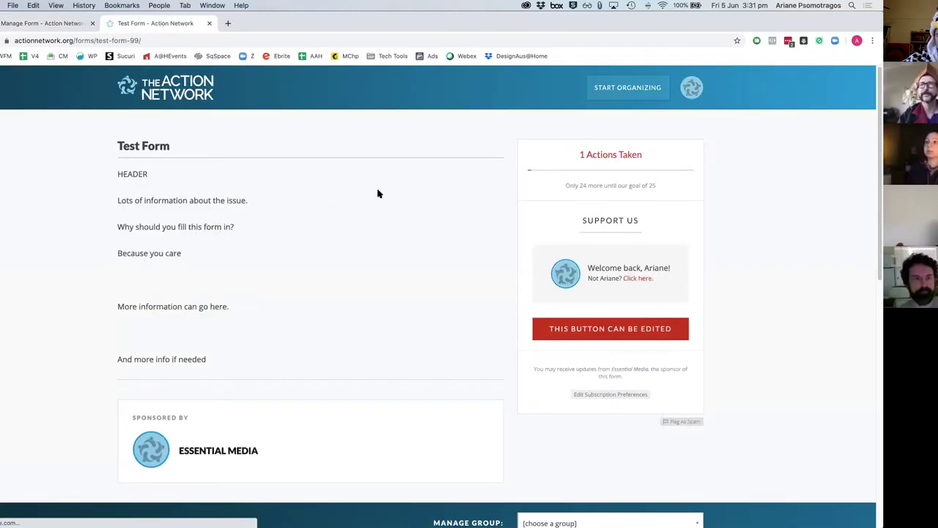
triple_click(137, 146)
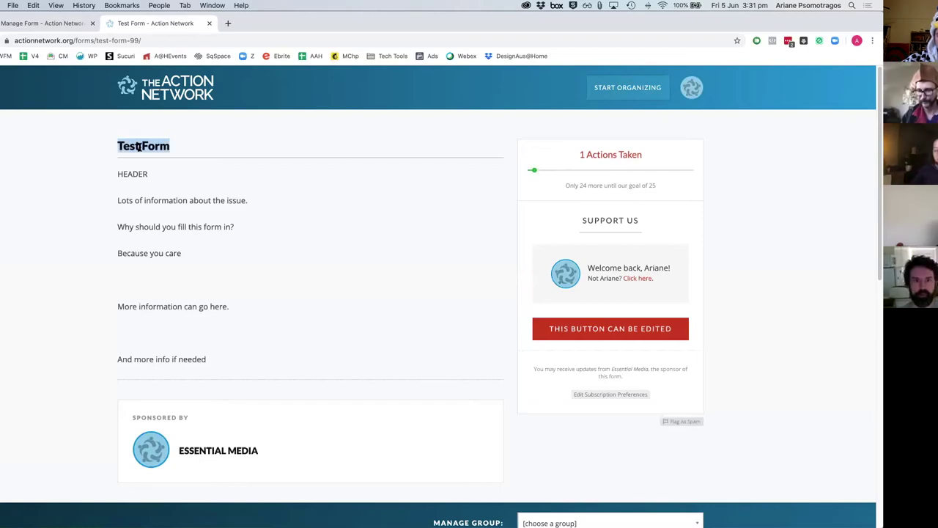
click(119, 173)
drag(177, 200, 183, 356)
click(184, 358)
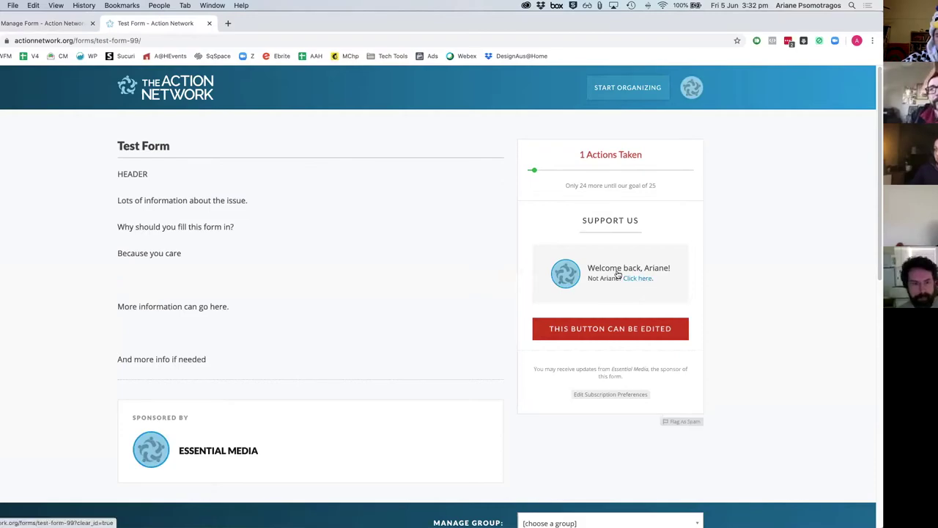
Step: Copy the form's URL and load it in a private browsing window
click(171, 41)
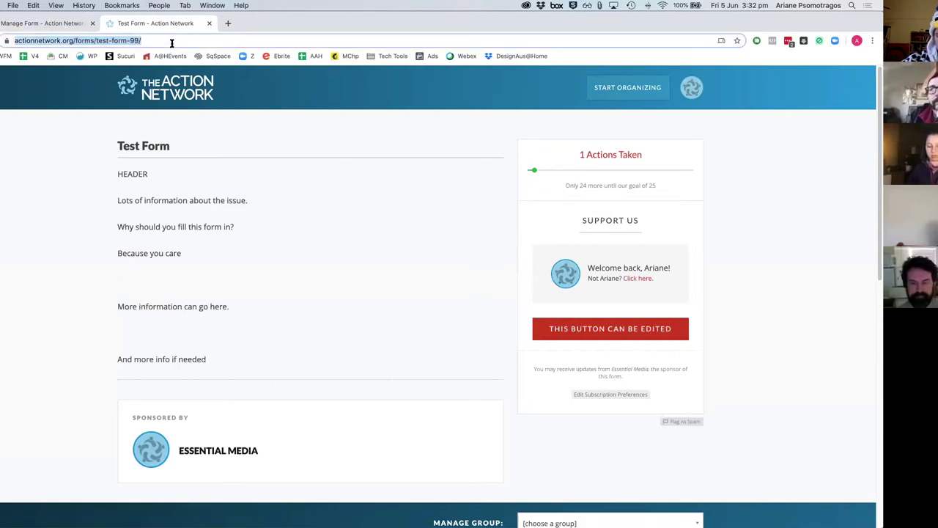
key(super+c)
key(super+shift+n)
key(super+v)
key(Return)
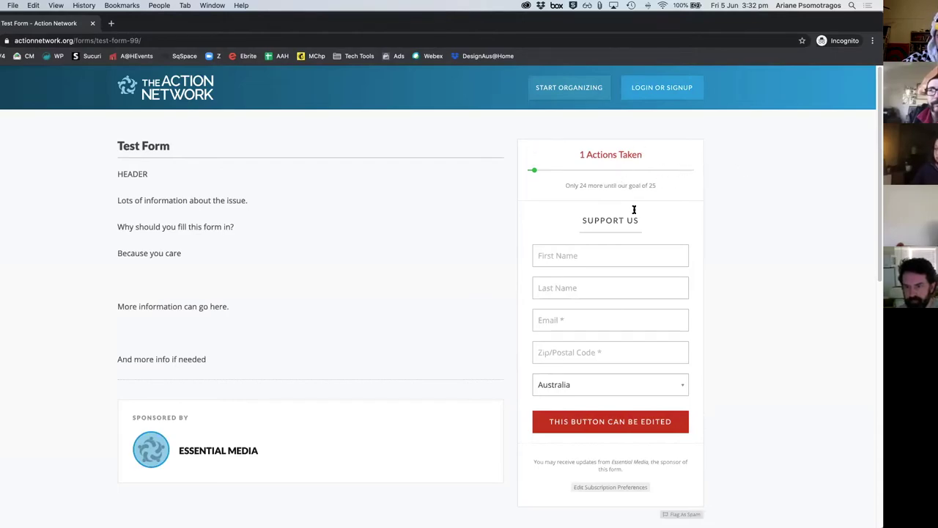
scroll(599, 297, down, 2)
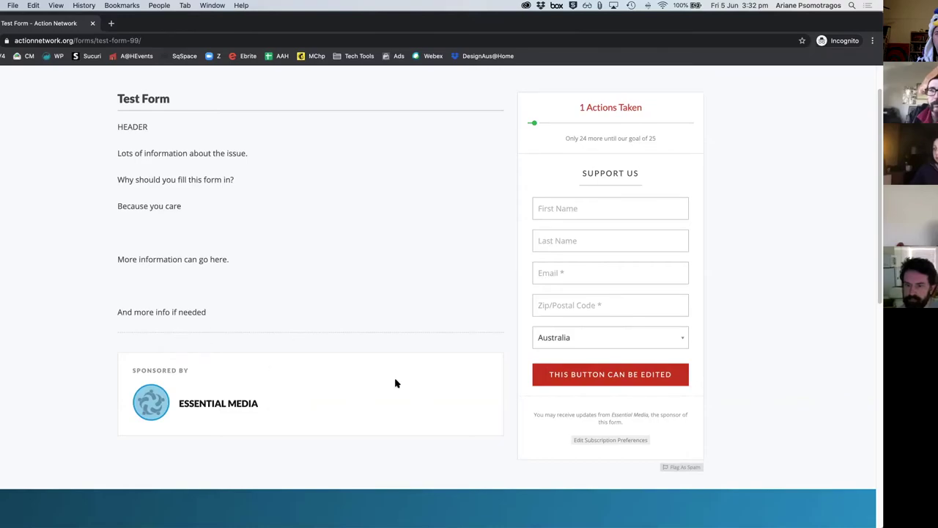
scroll(395, 383, up, 2)
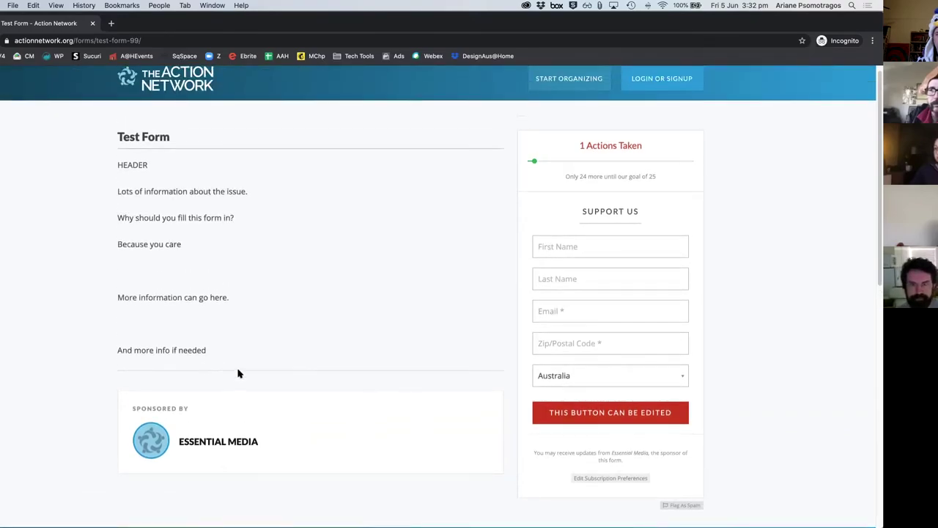
scroll(239, 372, up, 1)
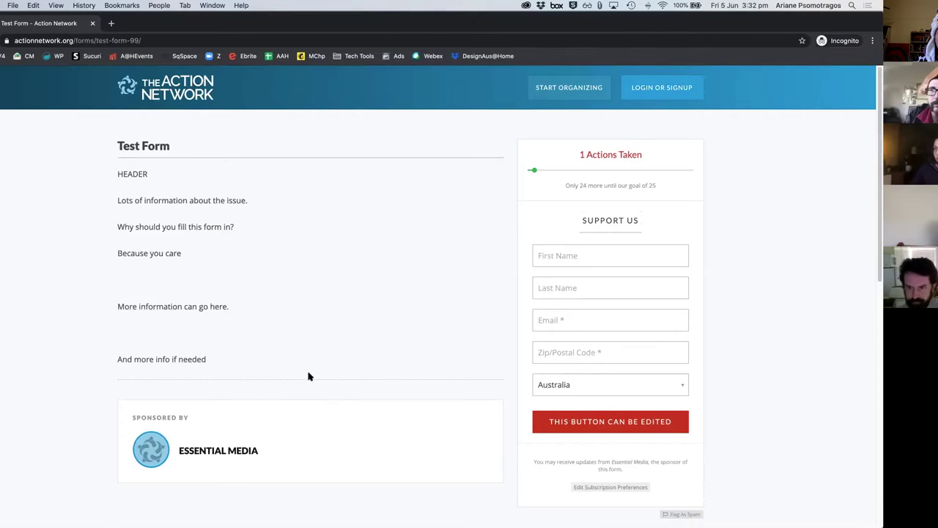